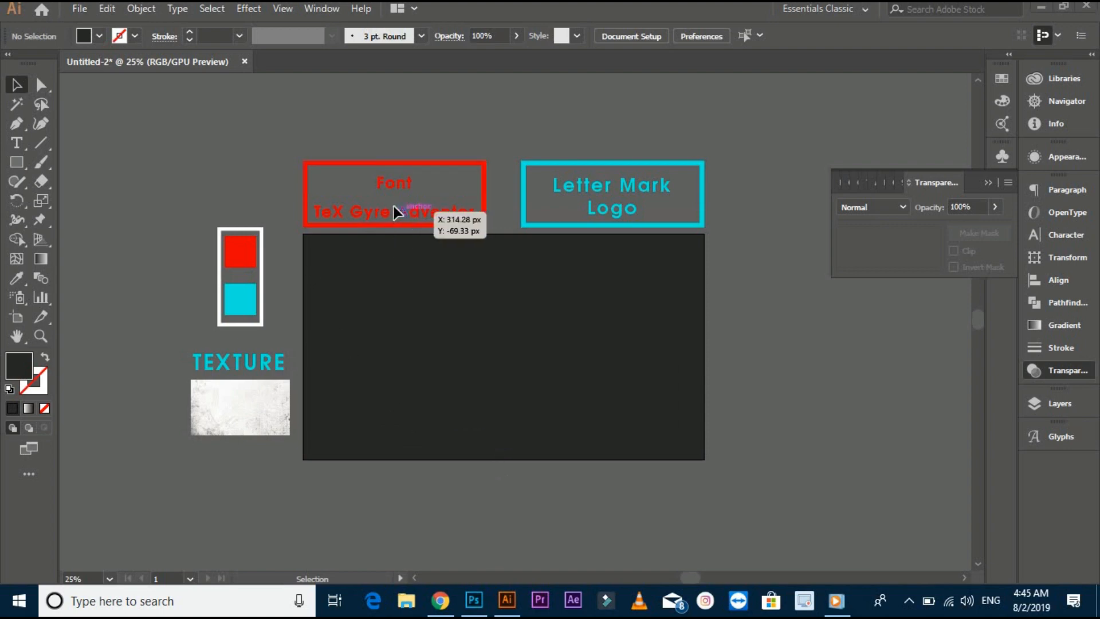
Examine the font label, logo label, texture and red and cyan swatches placed around the dark artboard.
{"action": "scroll", "coordinate": [394, 212], "scroll_direction": "up", "scroll_amount": 3}
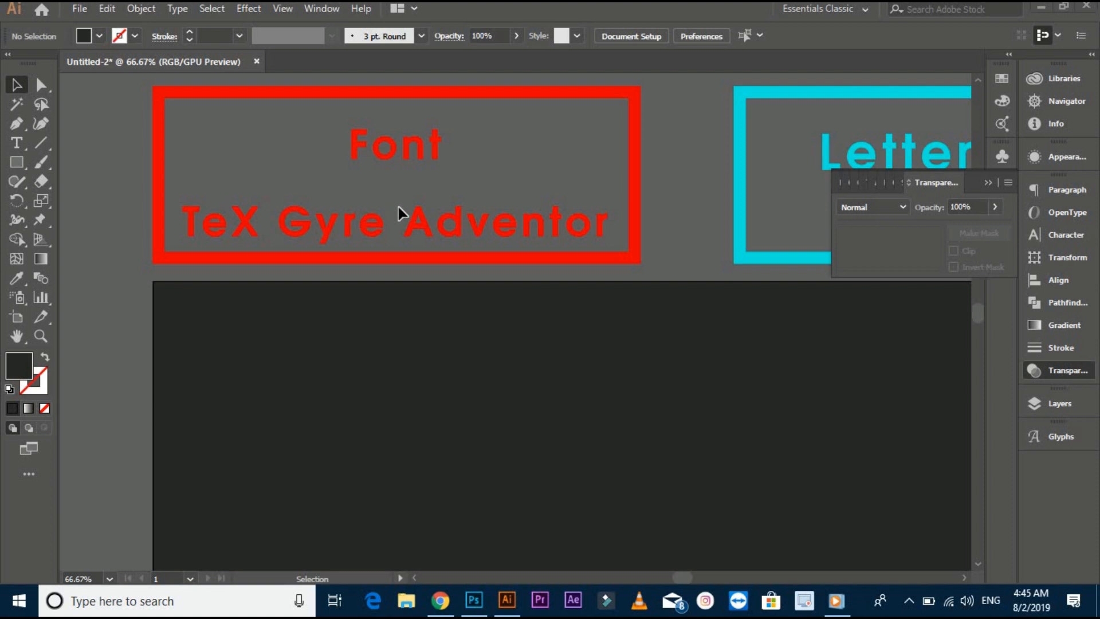
{"action": "scroll", "coordinate": [398, 207], "scroll_direction": "down", "scroll_amount": 2}
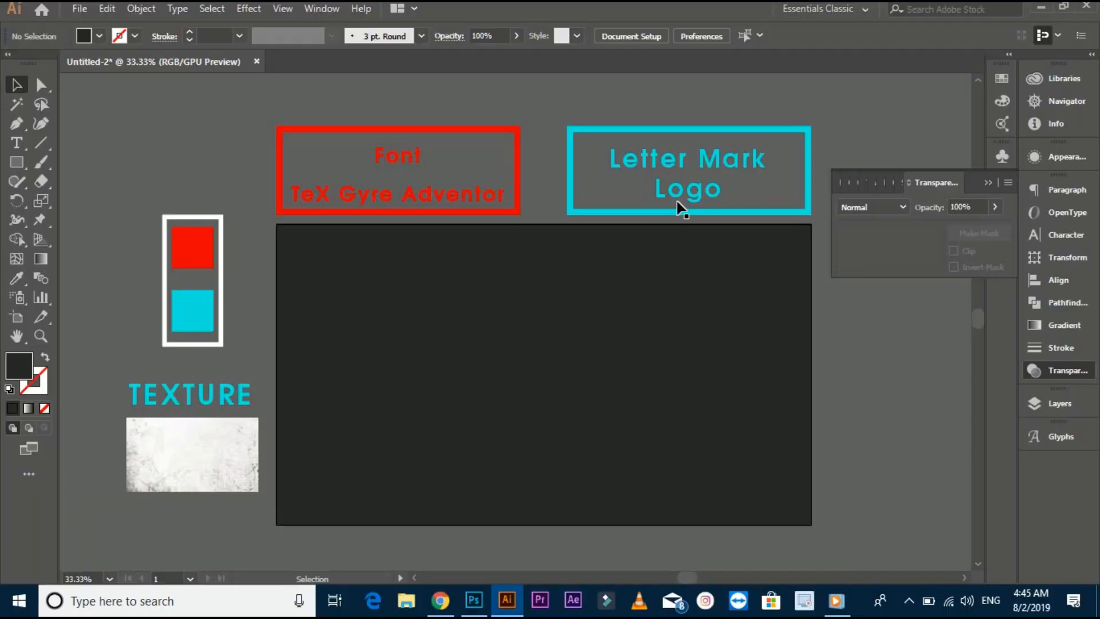
{"action": "left_click", "coordinate": [678, 202]}
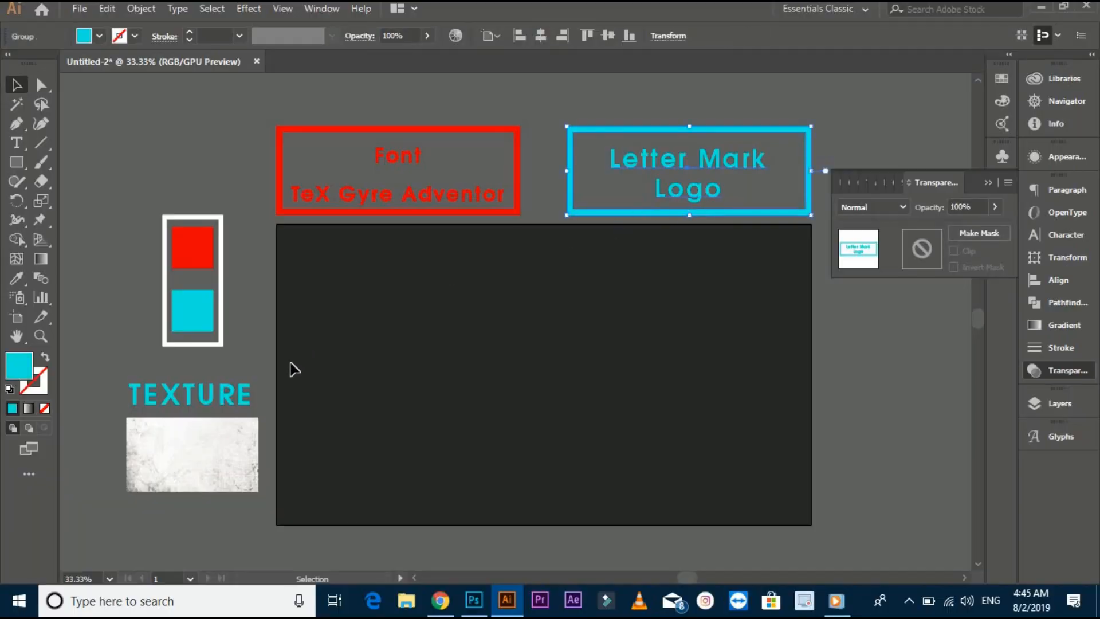
{"action": "left_click", "coordinate": [248, 396]}
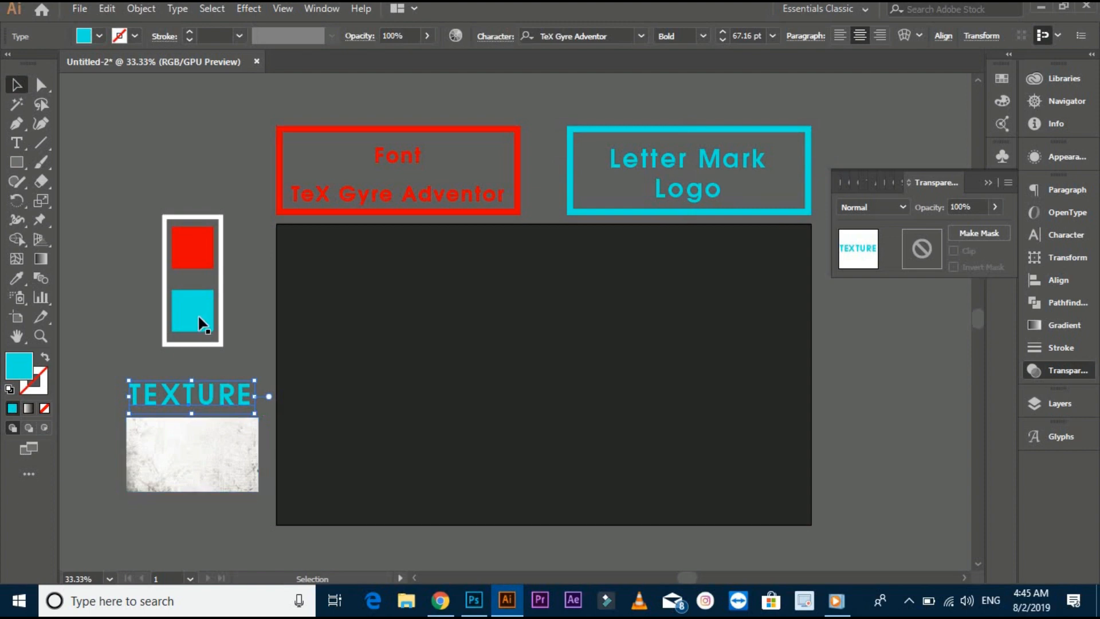
{"action": "left_click", "coordinate": [193, 309]}
{"action": "left_click", "coordinate": [192, 247]}
{"action": "left_click", "coordinate": [422, 375]}
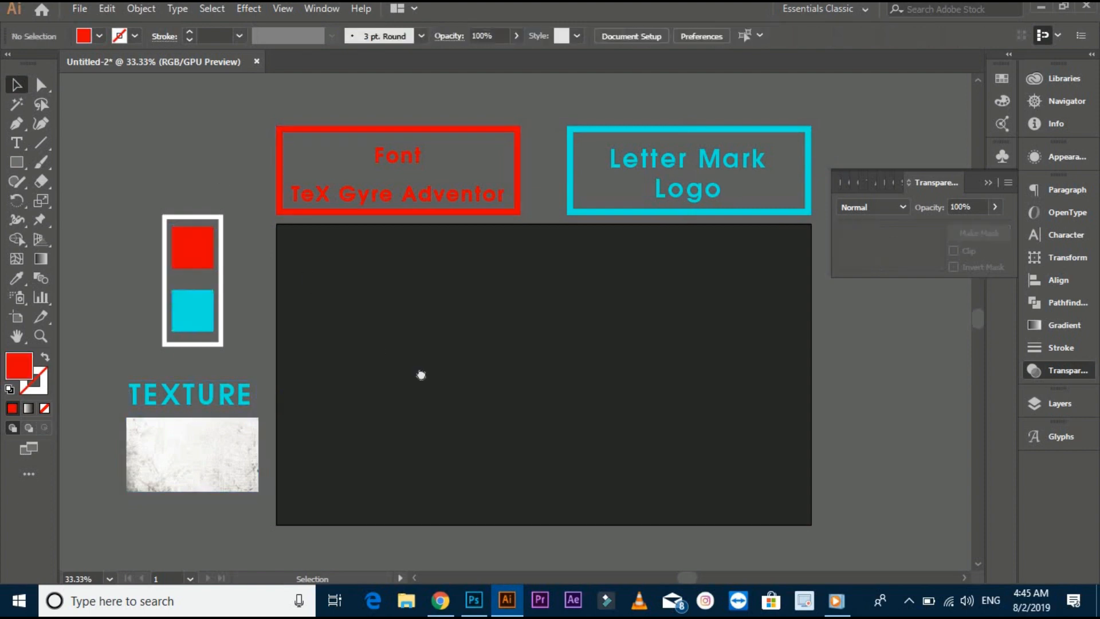
{"action": "mouse_move", "coordinate": [433, 380]}
{"action": "left_mouse_down"}
{"action": "mouse_move", "coordinate": [419, 367]}
{"action": "mouse_move", "coordinate": [436, 372]}
{"action": "left_mouse_up"}
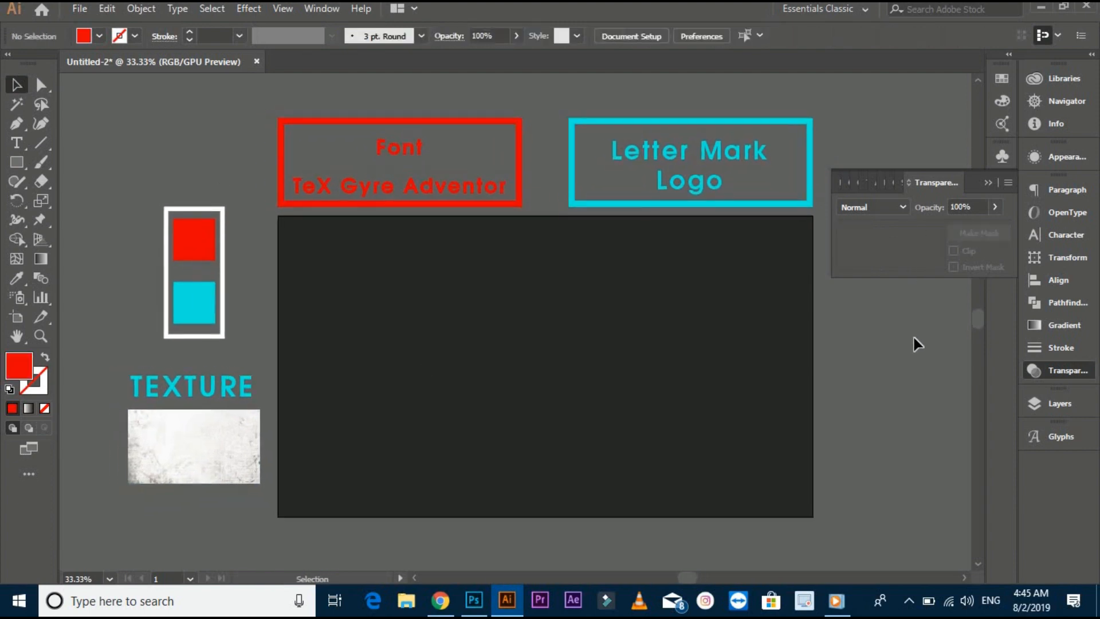
{"action": "left_click", "coordinate": [991, 183]}
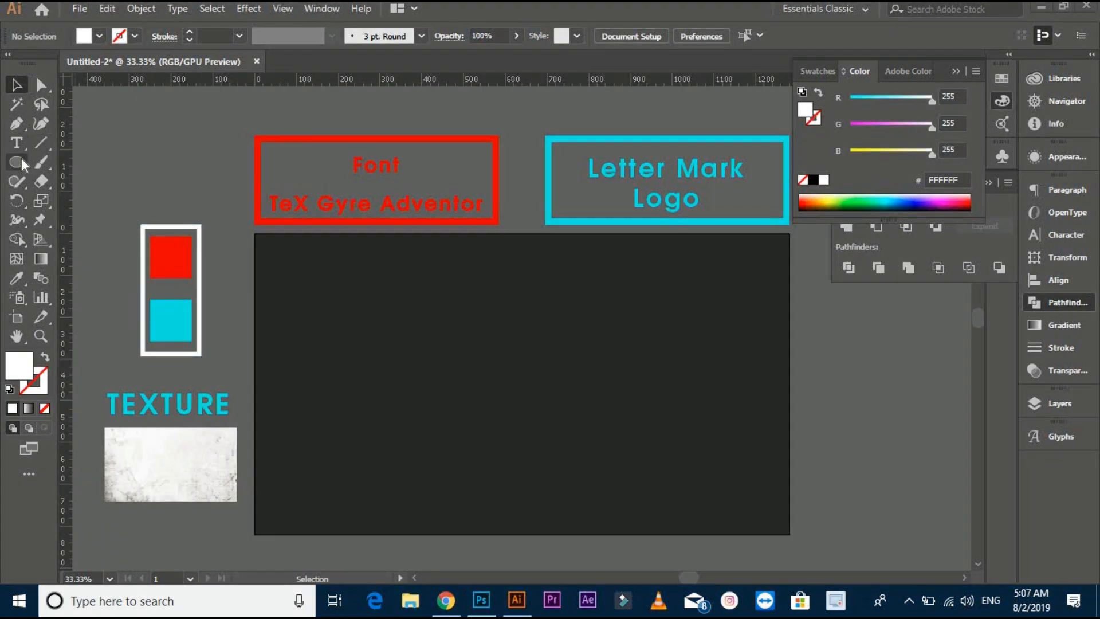
Draw a circle in the left half of the dark artboard and sample the red swatch as its fill.
{"action": "left_click_drag", "start_coordinate": [17, 162], "coordinate": [86, 200]}
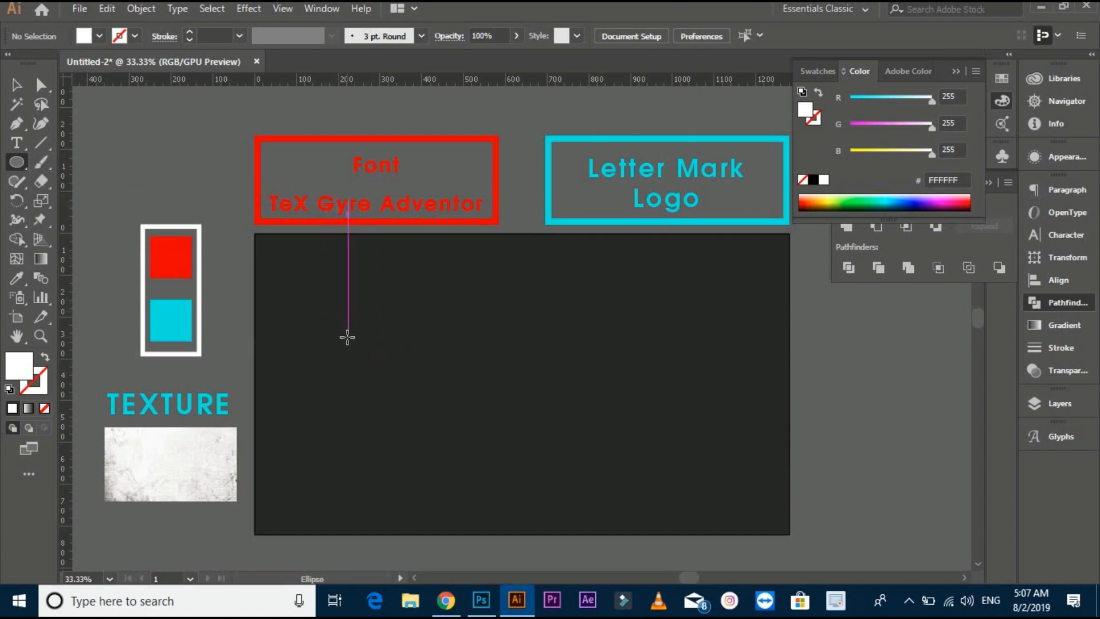
{"action": "left_click_drag", "start_coordinate": [347, 336], "coordinate": [403, 382]}
{"action": "left_click", "coordinate": [16, 278]}
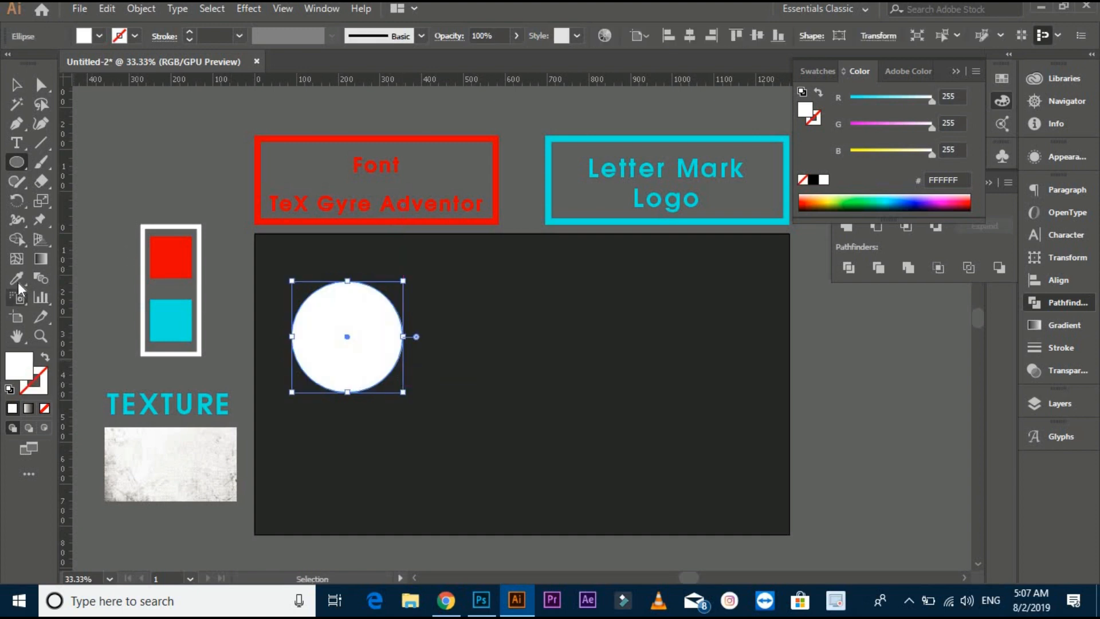
{"action": "left_click", "coordinate": [165, 257]}
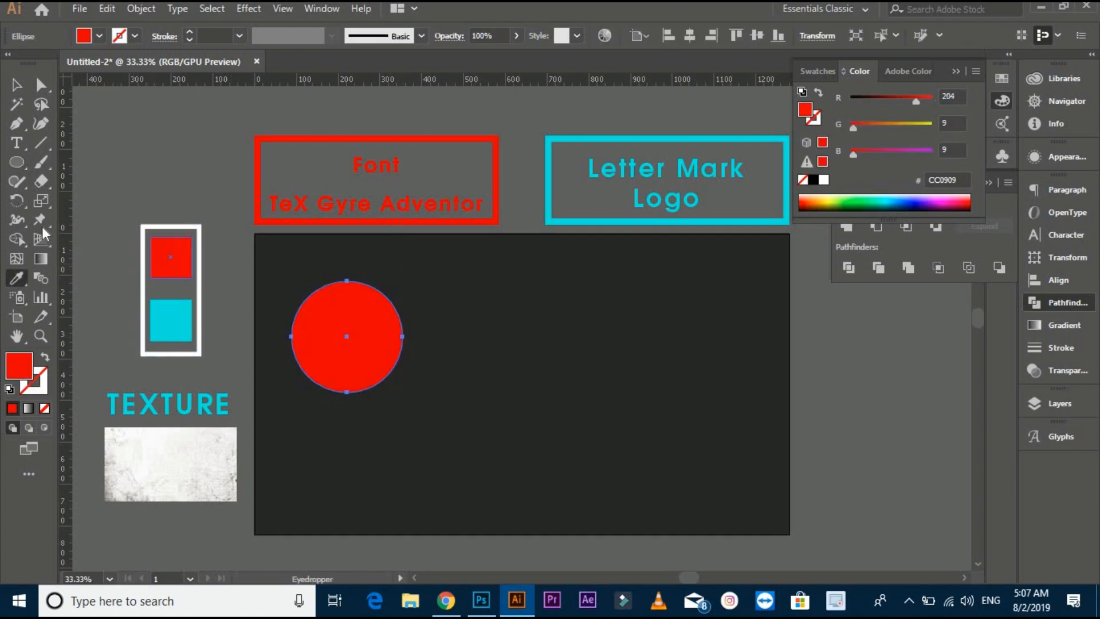
Swap the circle's red fill to its stroke and set the stroke weight to 48 pt.
{"action": "left_click", "coordinate": [45, 357]}
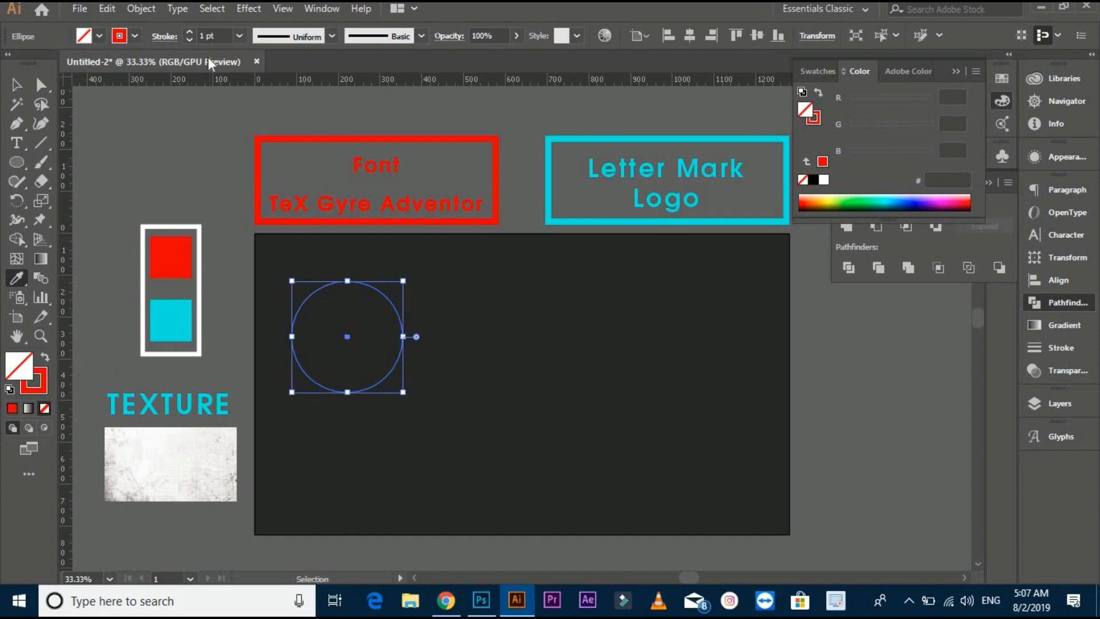
{"action": "left_click", "coordinate": [198, 36]}
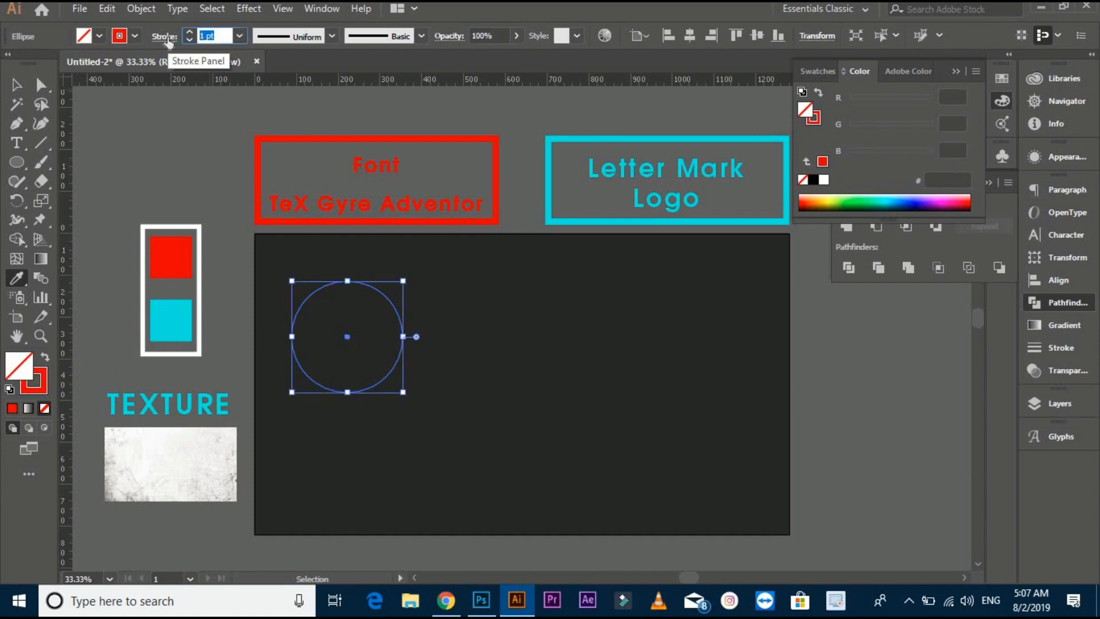
{"action": "type", "text": "48"}
{"action": "key", "text": "Return"}
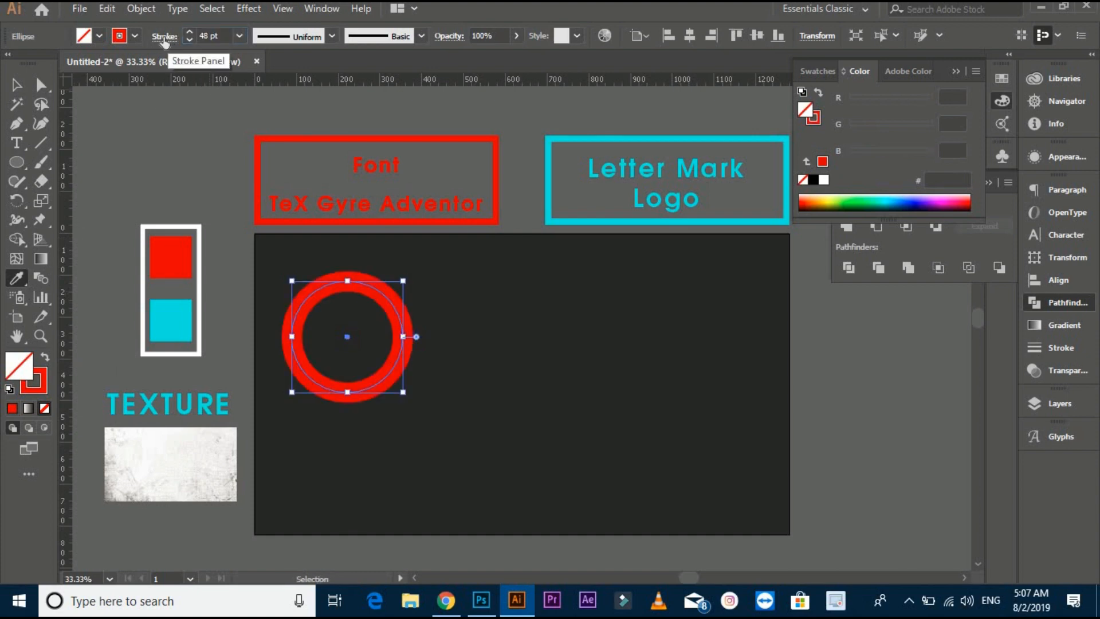
Delete the circle's leftmost anchor point to leave an open half ring.
{"action": "left_click", "coordinate": [16, 85]}
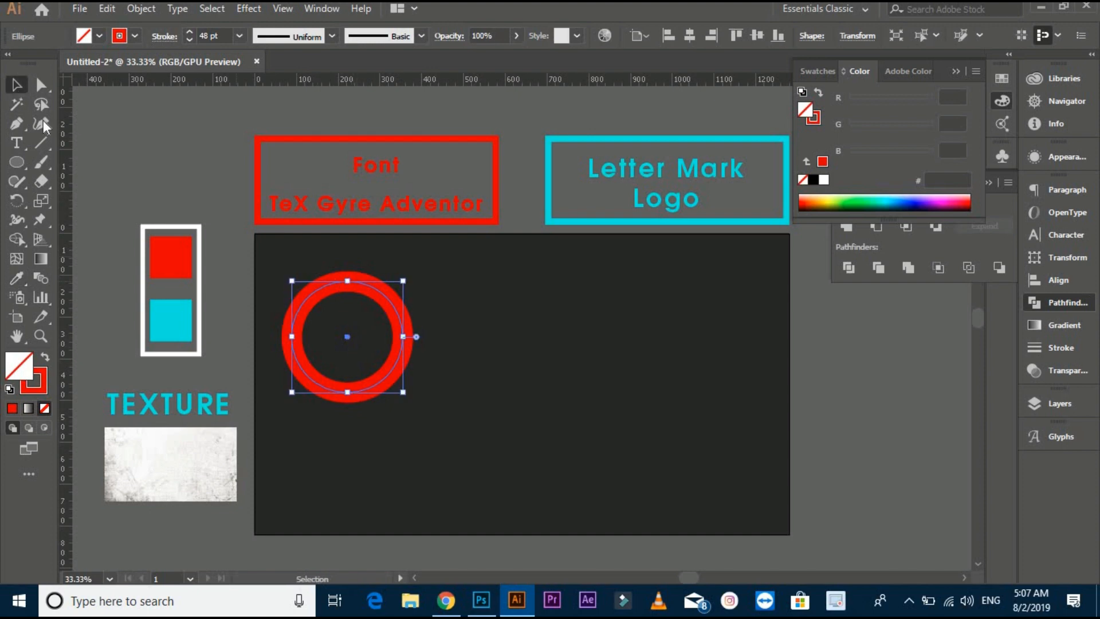
{"action": "key", "text": "a"}
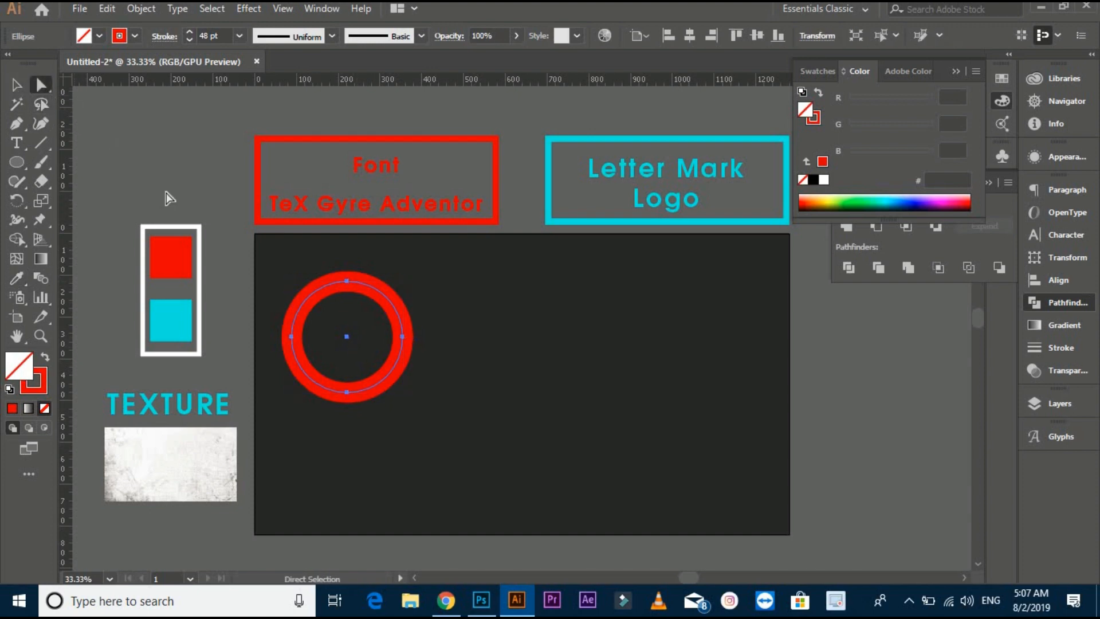
{"action": "left_click", "coordinate": [291, 336]}
{"action": "key", "text": "Delete"}
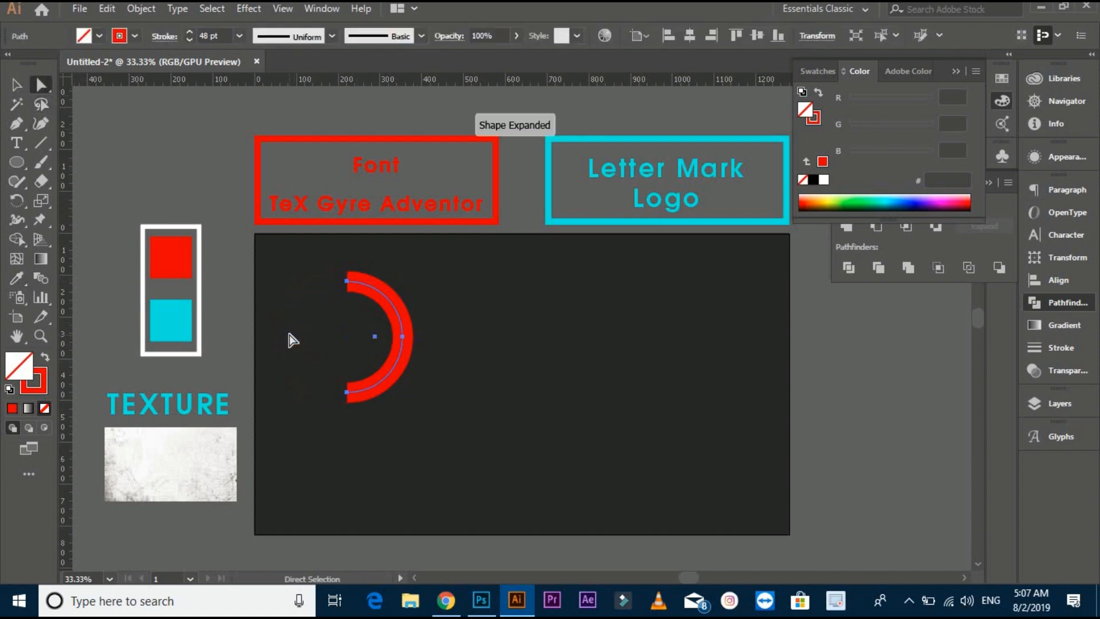
Extend the half ring's upper end with a straight horizontal segment about 111 px to the left using the Pen tool.
{"action": "left_click", "coordinate": [17, 124]}
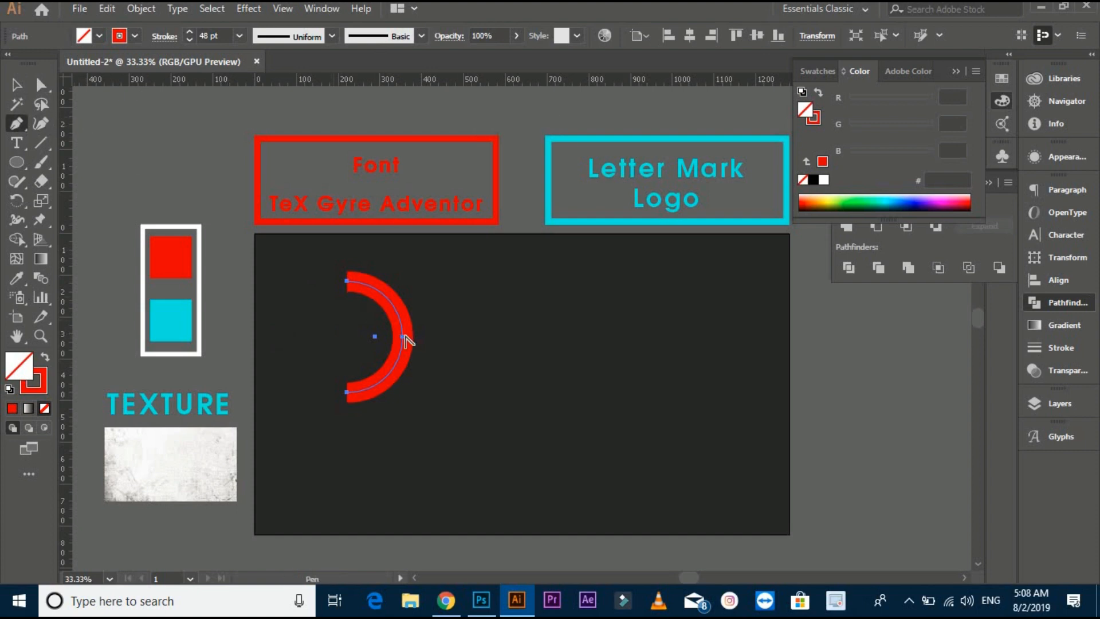
{"action": "scroll", "coordinate": [405, 337], "scroll_direction": "up", "scroll_amount": 1}
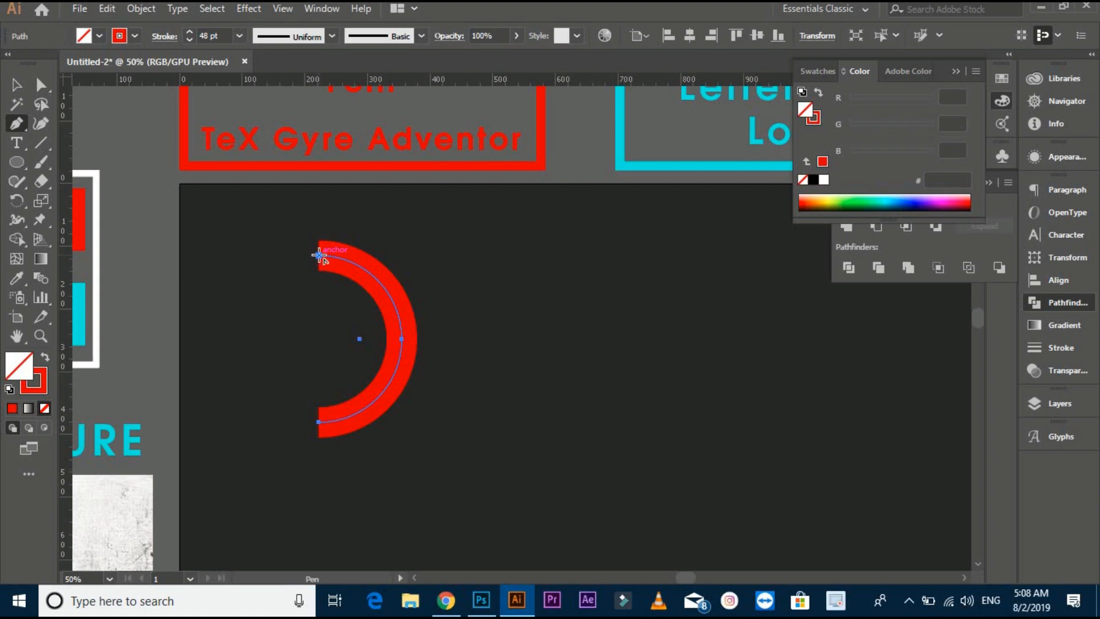
{"action": "left_click", "coordinate": [319, 254]}
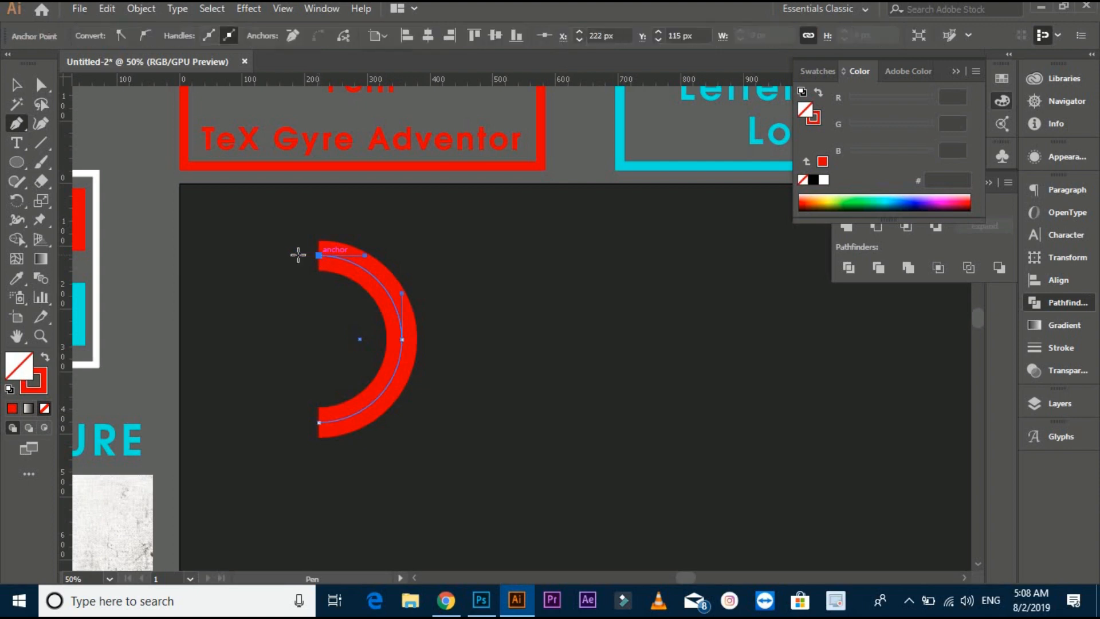
{"action": "left_click", "coordinate": [250, 250]}
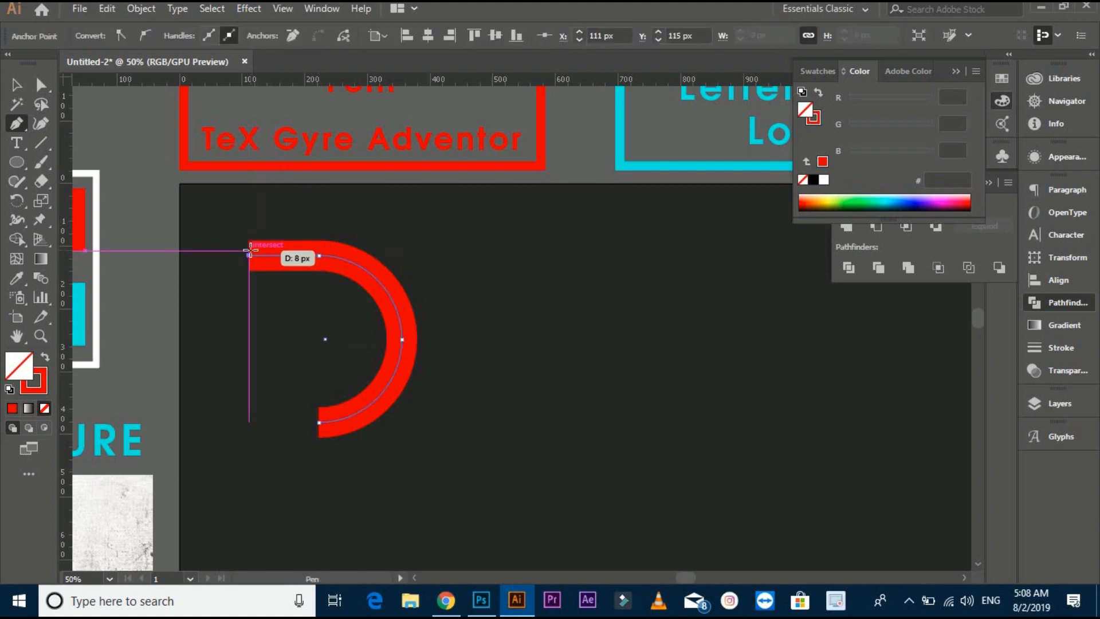
{"action": "left_click", "coordinate": [16, 85]}
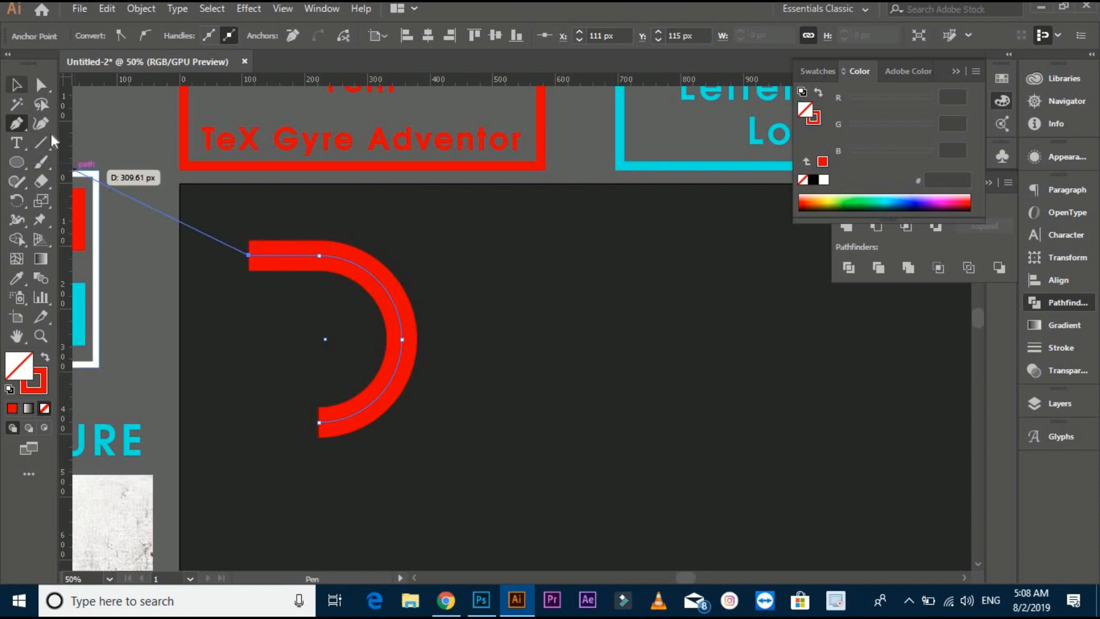
{"action": "left_click", "coordinate": [197, 315]}
{"action": "left_click_drag", "start_coordinate": [228, 326], "coordinate": [263, 285]}
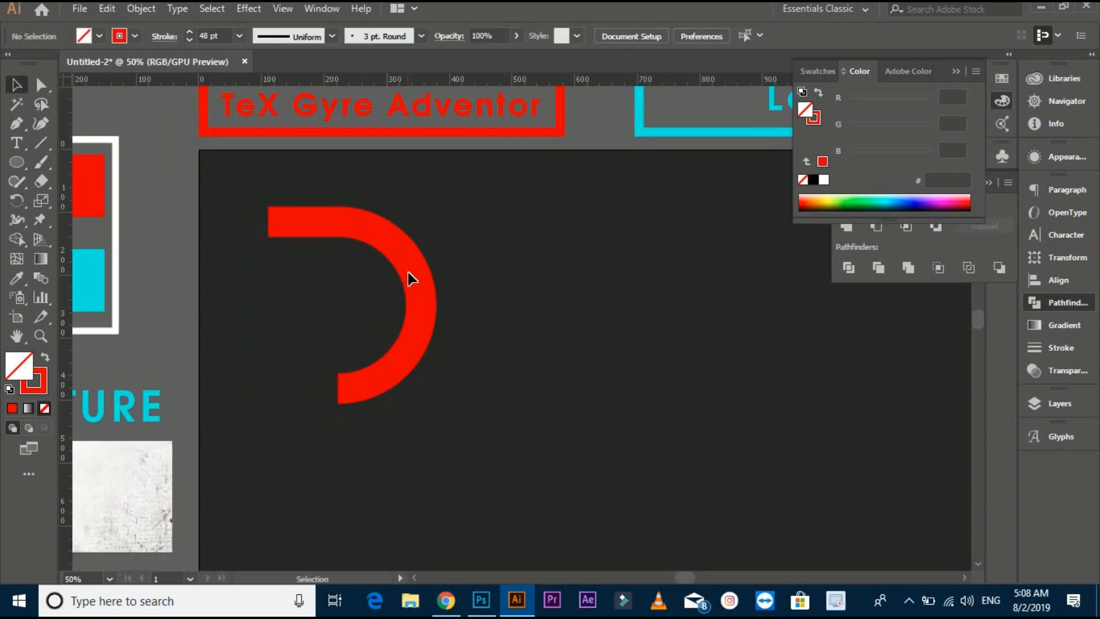
Extend the half ring's lower end with a shorter horizontal segment about 52 px to the left using the Pen tool.
{"action": "left_click", "coordinate": [414, 344]}
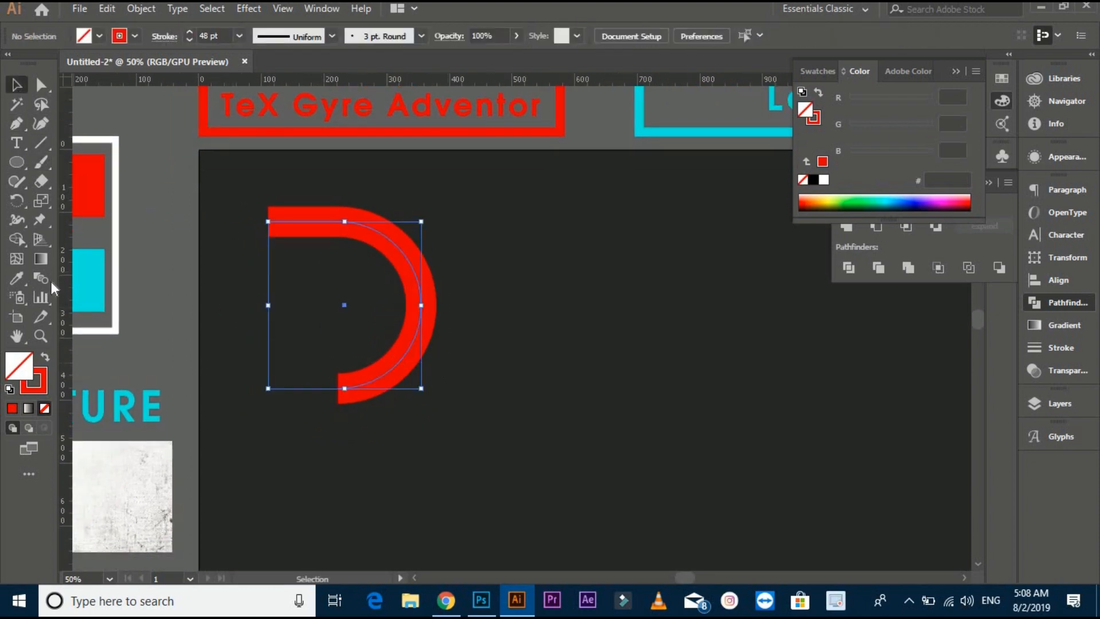
{"action": "left_click", "coordinate": [16, 123]}
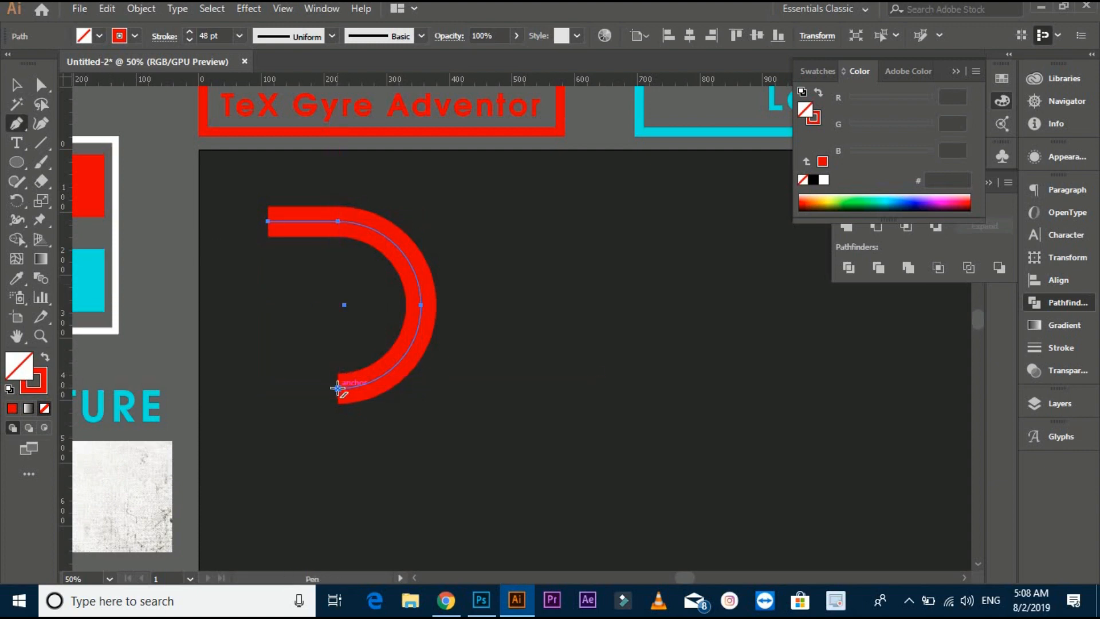
{"action": "left_click_drag", "start_coordinate": [340, 388], "coordinate": [306, 388]}
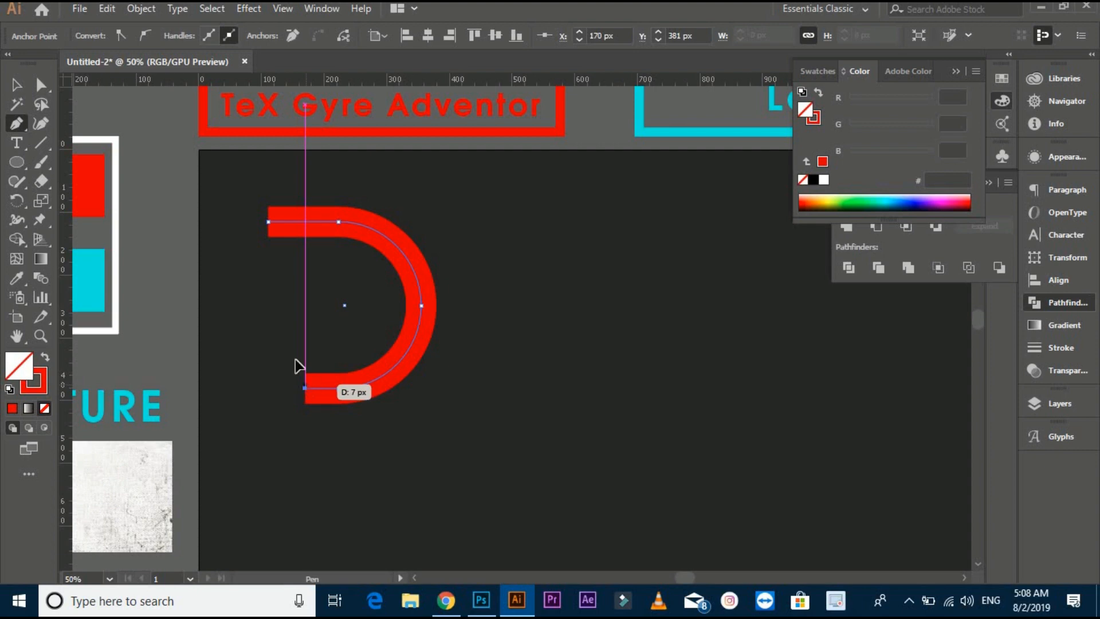
{"action": "key", "text": "v"}
{"action": "left_click", "coordinate": [257, 295]}
{"action": "scroll", "coordinate": [246, 241], "scroll_direction": "left", "scroll_amount": 1}
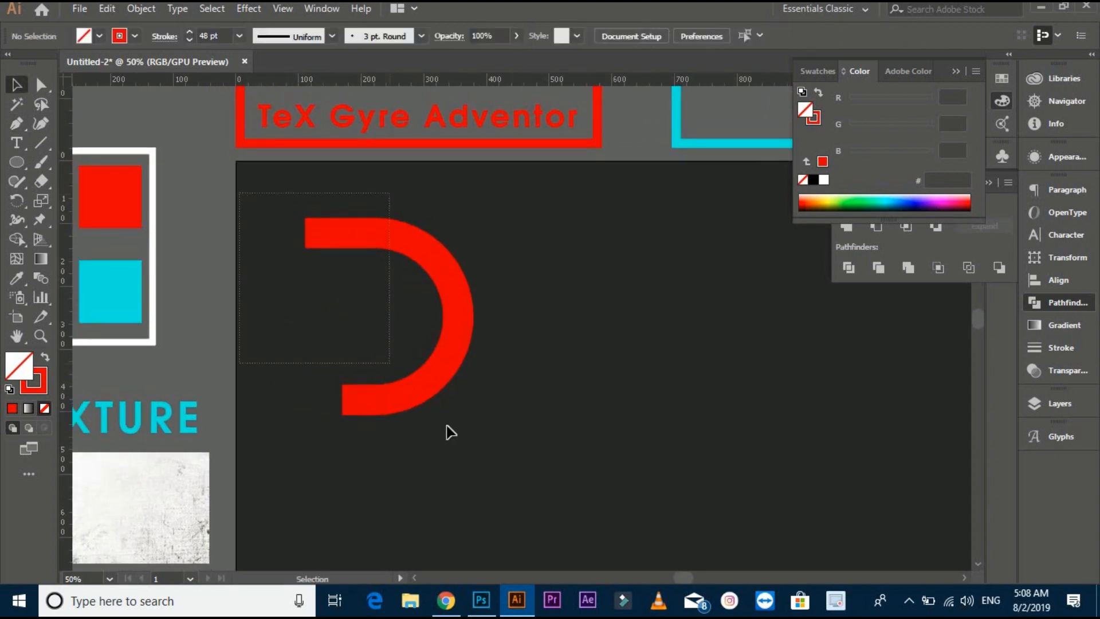
Expand only the stroke of the red path into a filled shape and move it slightly towards the artboard's middle.
{"action": "left_click", "coordinate": [441, 395]}
{"action": "left_click", "coordinate": [141, 10]}
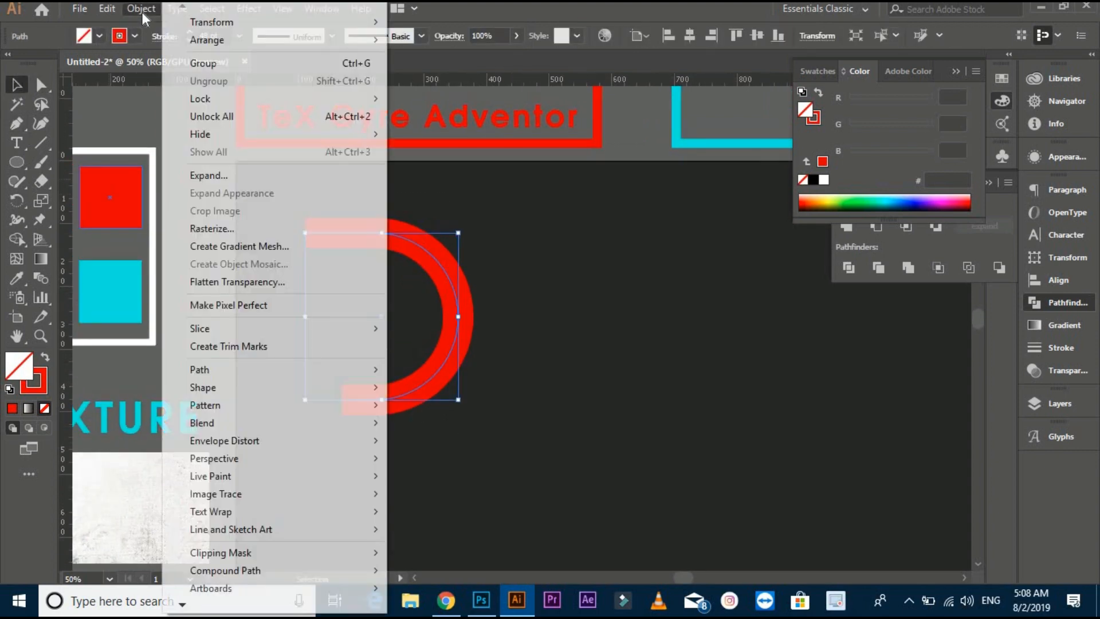
{"action": "left_click", "coordinate": [206, 175]}
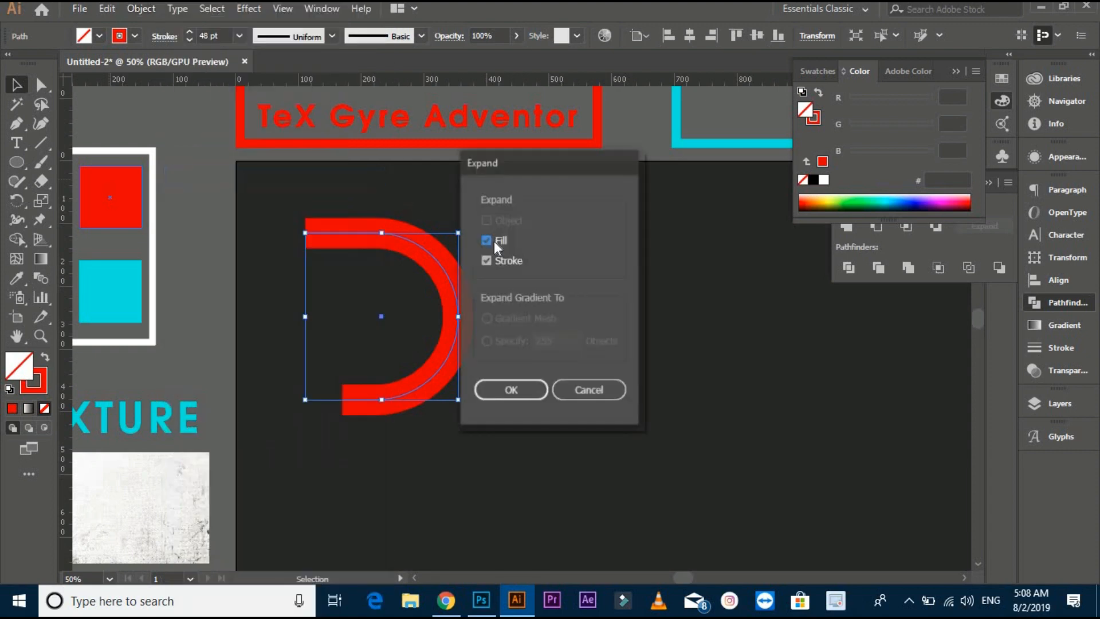
{"action": "left_click", "coordinate": [488, 241]}
{"action": "left_click", "coordinate": [512, 385]}
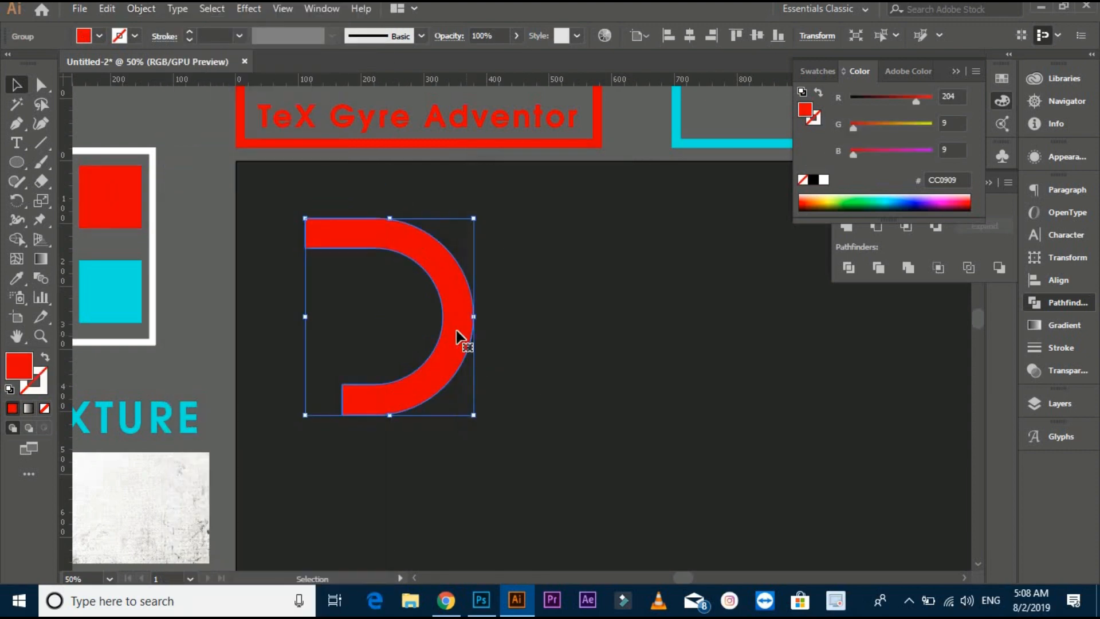
{"action": "left_click_drag", "start_coordinate": [462, 339], "coordinate": [418, 279]}
{"action": "left_click", "coordinate": [607, 376]}
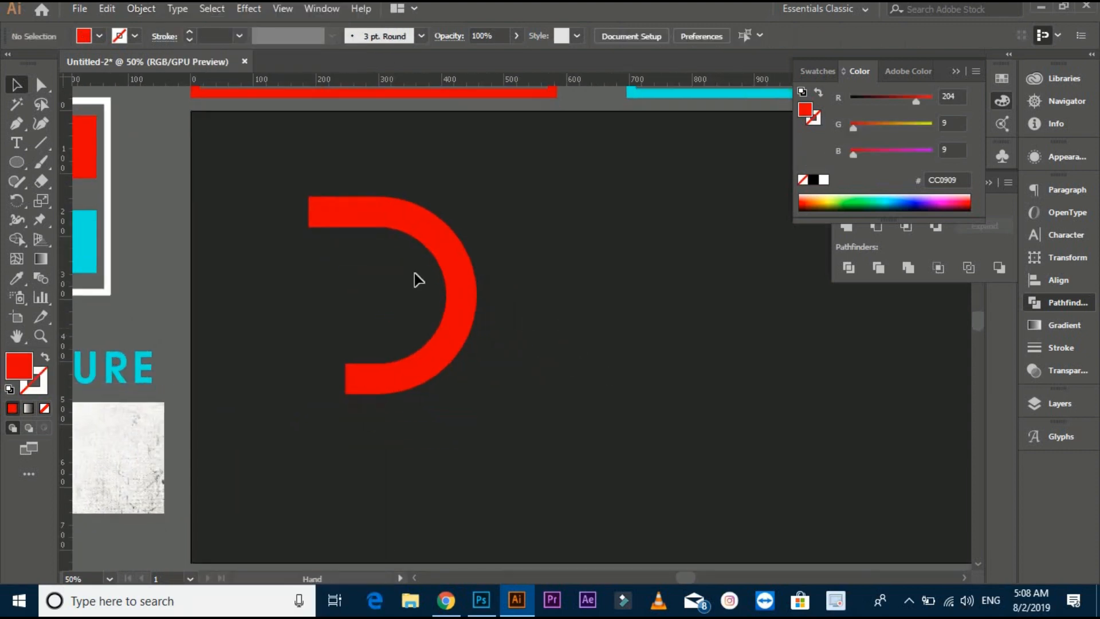
Fully round the lower corner at the end of the red shape's upper arm.
{"action": "left_click", "coordinate": [351, 212]}
{"action": "left_click", "coordinate": [41, 85]}
{"action": "scroll", "coordinate": [274, 196], "scroll_direction": "up", "scroll_amount": 1}
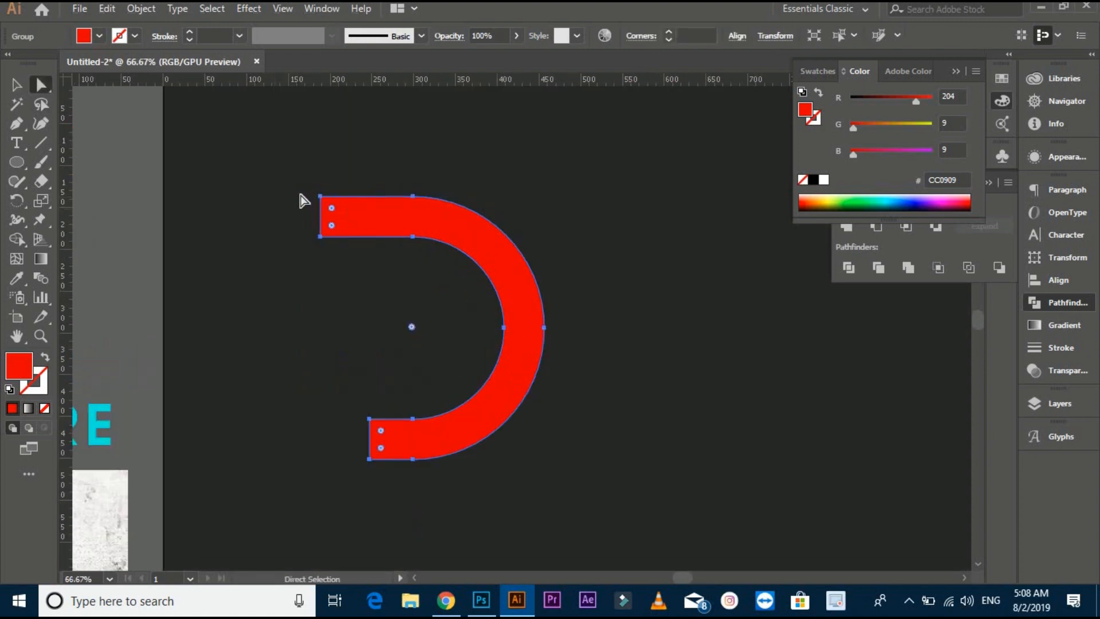
{"action": "left_click_drag", "start_coordinate": [295, 233], "coordinate": [363, 266]}
{"action": "left_click_drag", "start_coordinate": [333, 229], "coordinate": [398, 171]}
{"action": "left_click", "coordinate": [418, 177]}
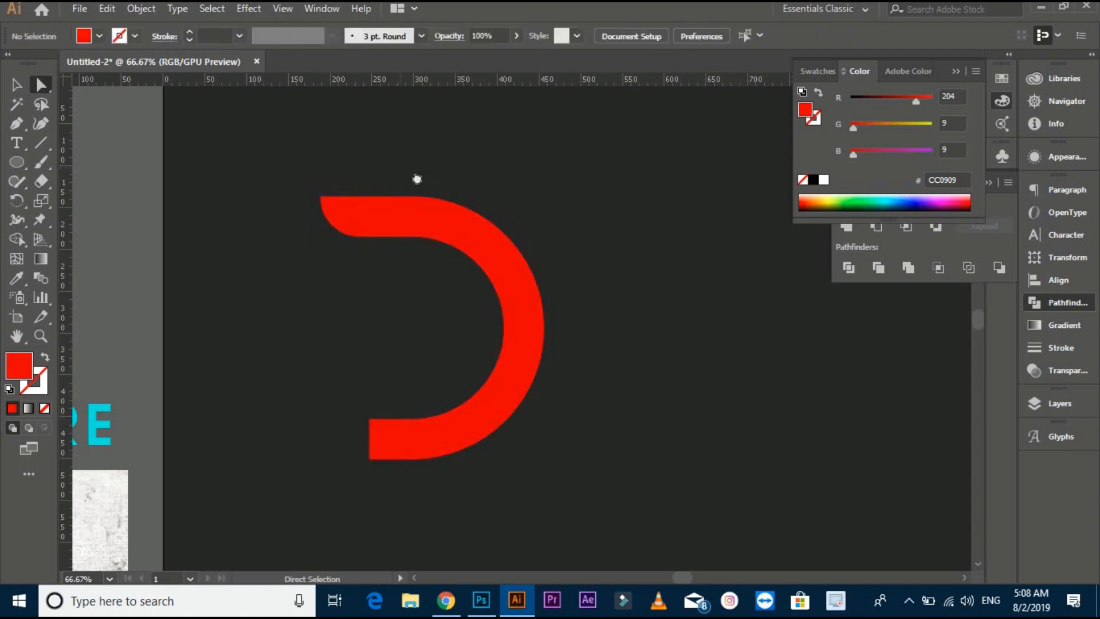
Fully round the upper corner at the end of the red shape's lower arm.
{"action": "scroll", "coordinate": [391, 357], "scroll_direction": "down", "scroll_amount": 1}
{"action": "left_click_drag", "start_coordinate": [383, 414], "coordinate": [426, 472]}
{"action": "left_click", "coordinate": [538, 441]}
{"action": "scroll", "coordinate": [583, 410], "scroll_direction": "down", "scroll_amount": 1}
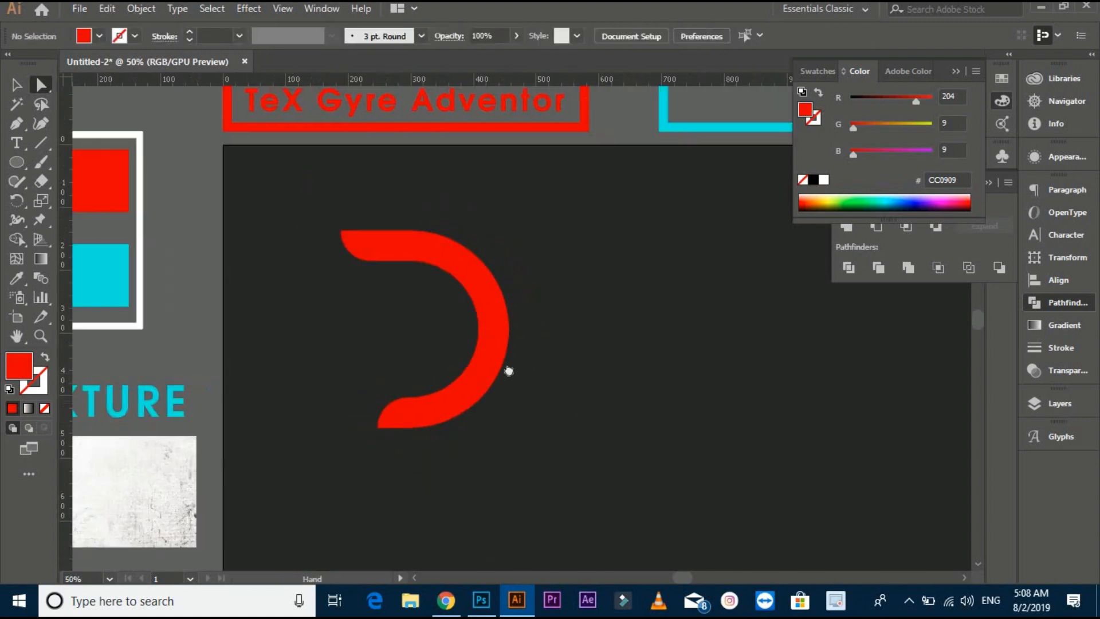
Swap the red shape's fill and stroke so that it has only a red outline.
{"action": "left_click", "coordinate": [403, 319]}
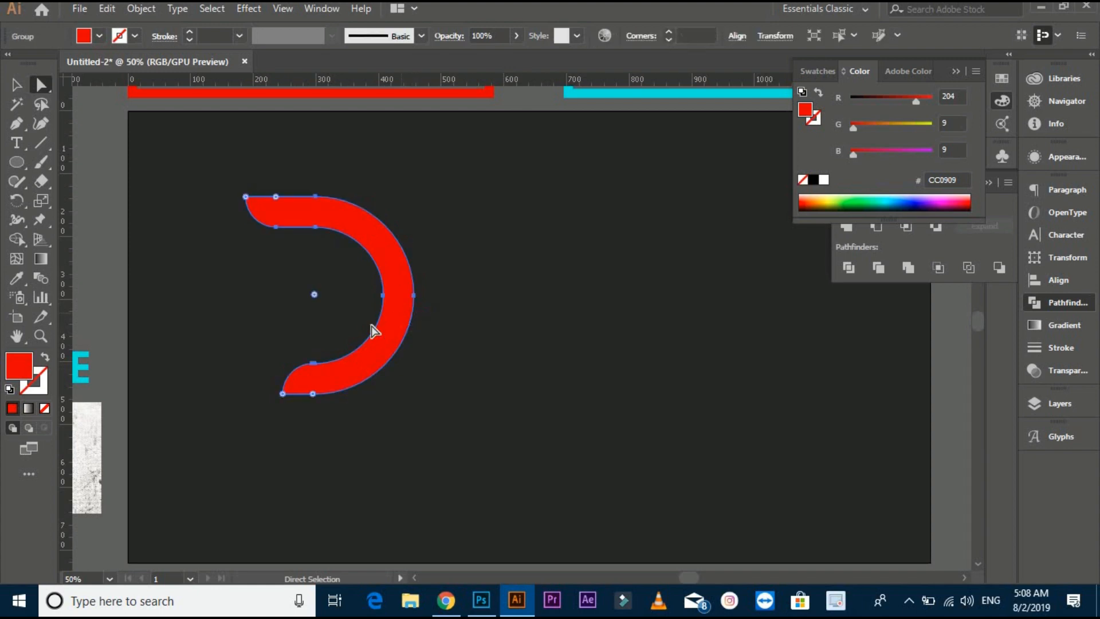
{"action": "key", "text": "v"}
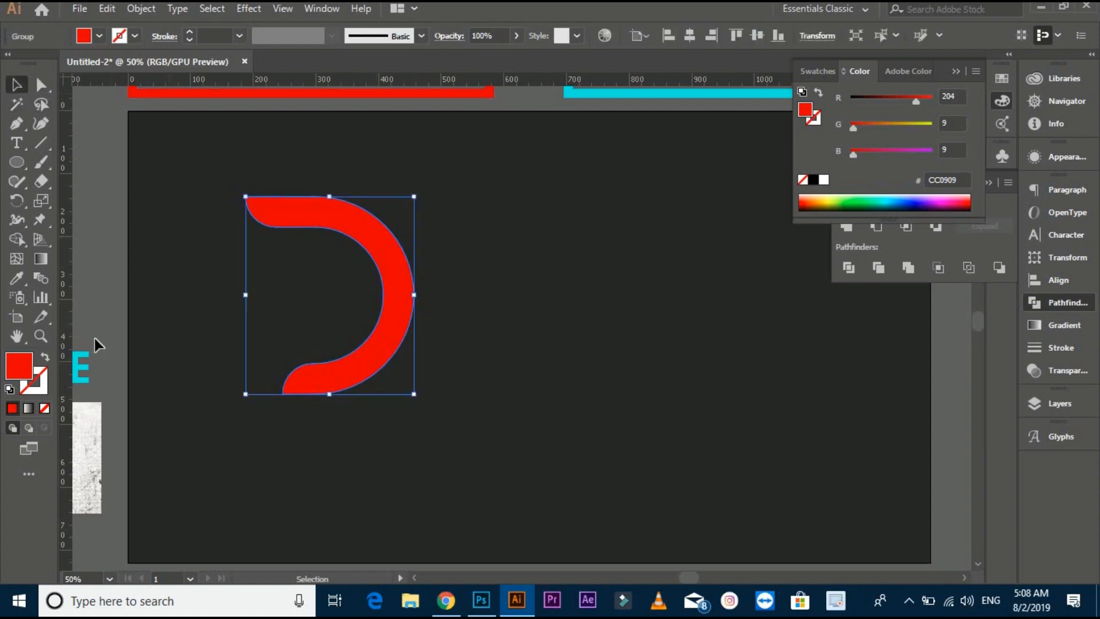
{"action": "left_click", "coordinate": [46, 358]}
{"action": "left_click", "coordinate": [186, 232]}
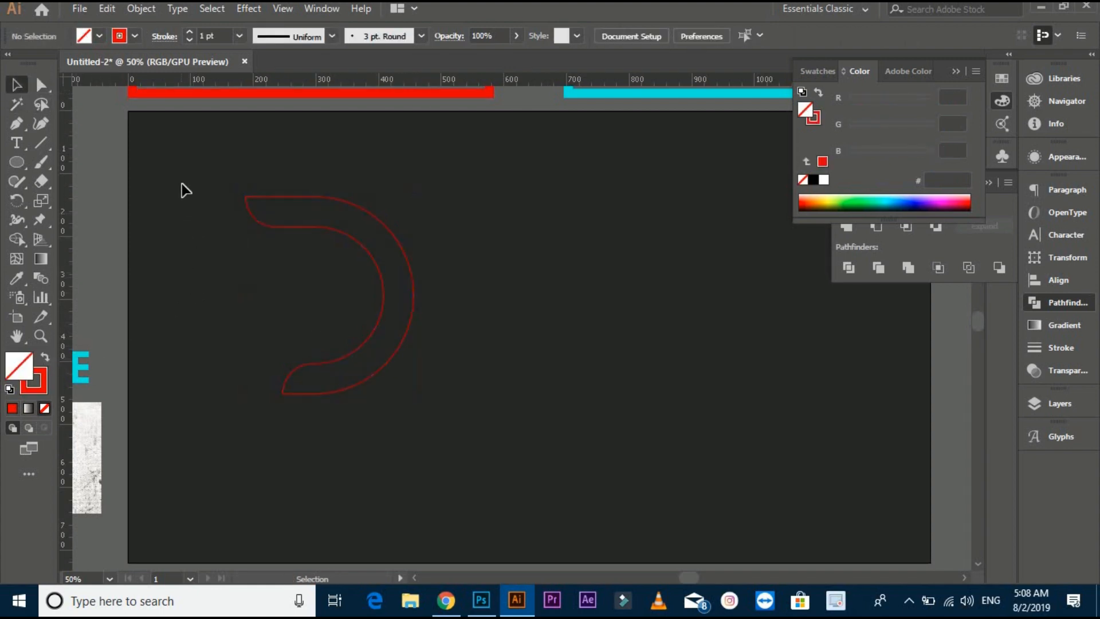
Set the stroke weight of the outlined red shape to 10 pt.
{"action": "left_click_drag", "start_coordinate": [180, 189], "coordinate": [463, 384]}
{"action": "left_click", "coordinate": [238, 36]}
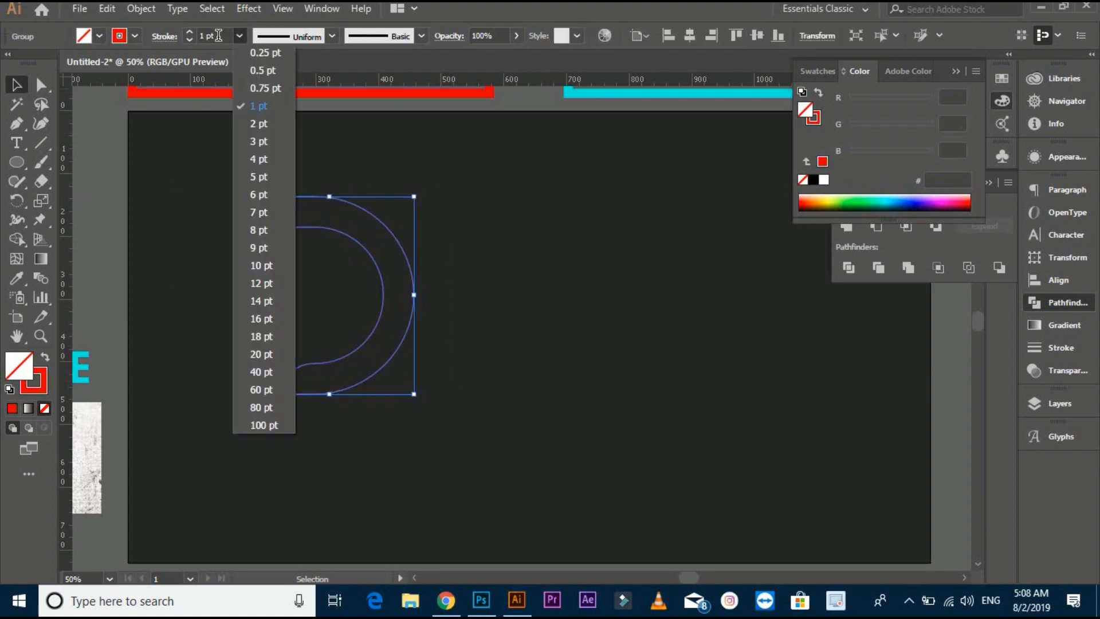
{"action": "left_click", "coordinate": [218, 35]}
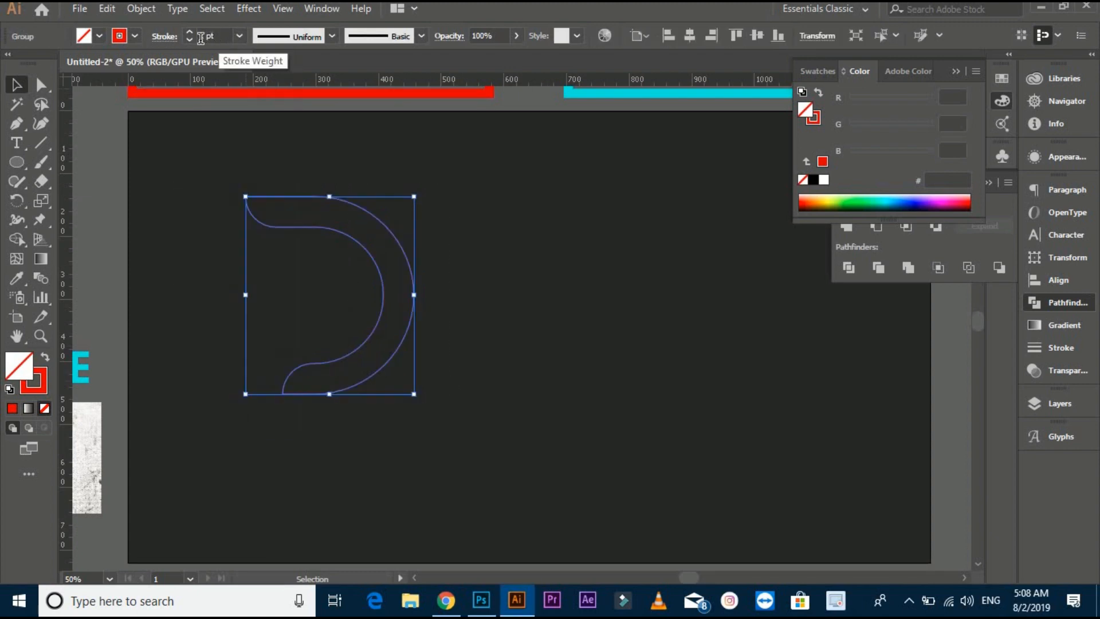
{"action": "left_click", "coordinate": [240, 35]}
{"action": "left_click", "coordinate": [269, 265]}
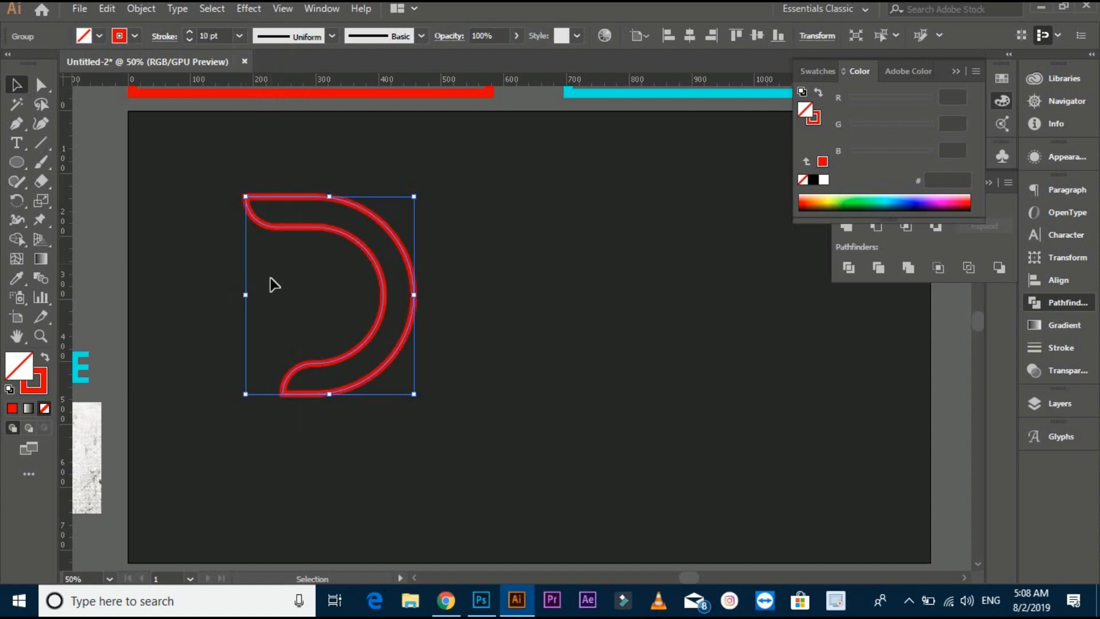
{"action": "left_click", "coordinate": [202, 295]}
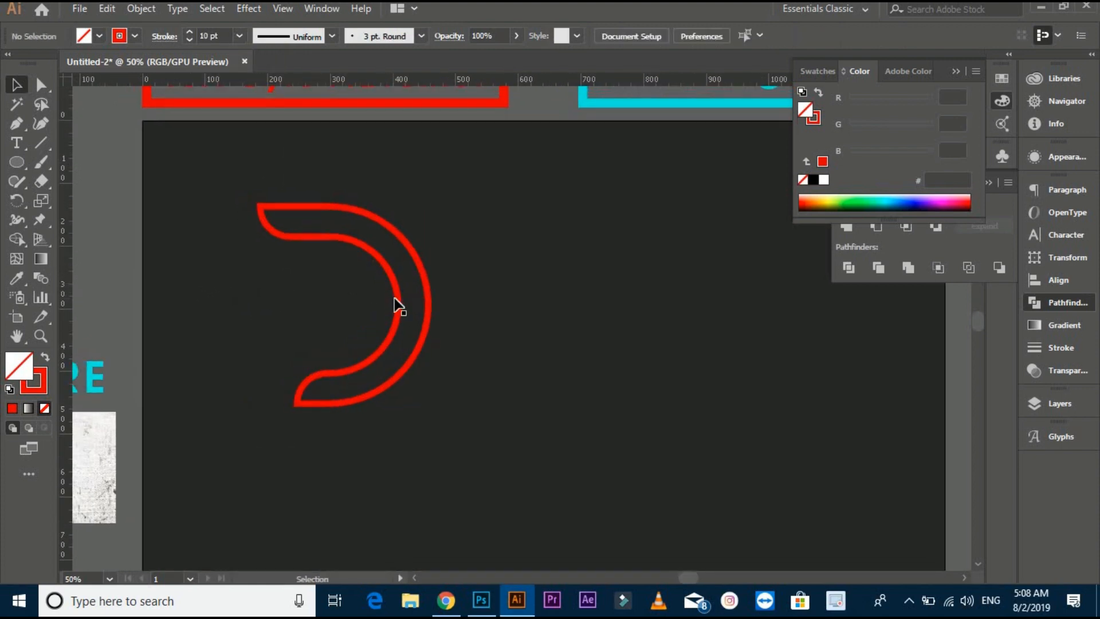
Move the red outline slightly down and towards the artboard's middle, and expand its stroke into a filled shape.
{"action": "left_click_drag", "start_coordinate": [399, 305], "coordinate": [442, 326]}
{"action": "left_click", "coordinate": [521, 290]}
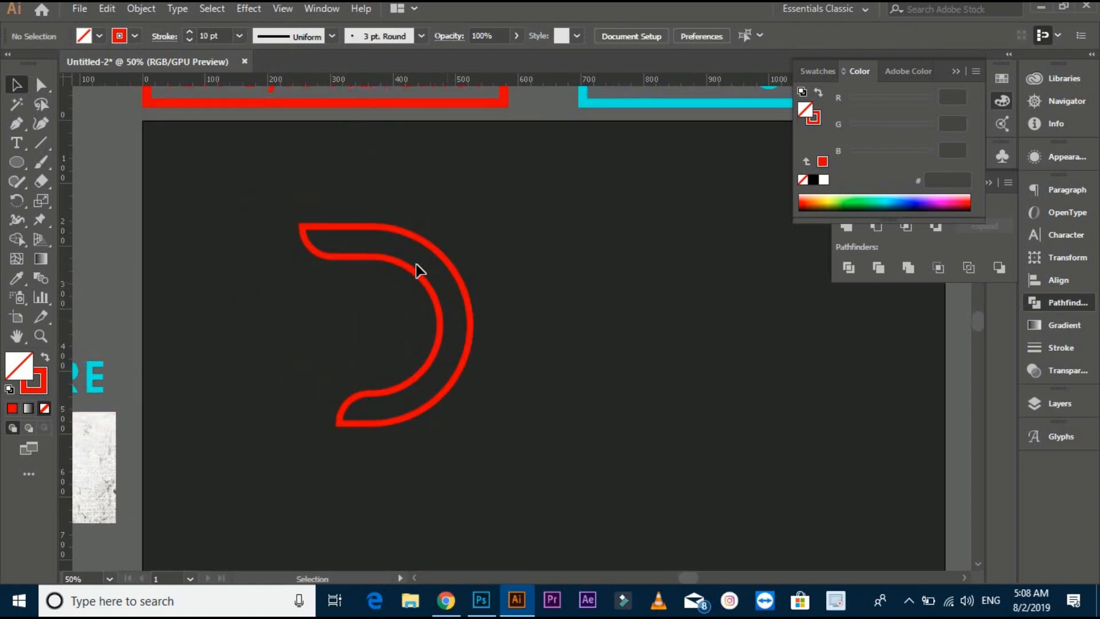
{"action": "left_click", "coordinate": [350, 396]}
{"action": "left_click", "coordinate": [156, 8]}
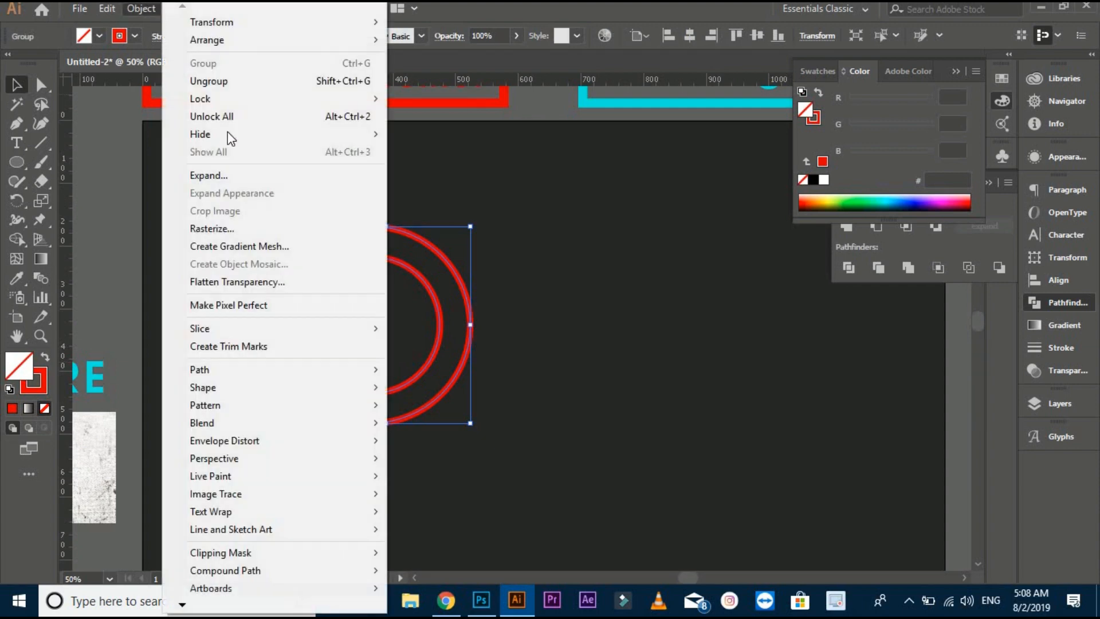
{"action": "left_click", "coordinate": [234, 174]}
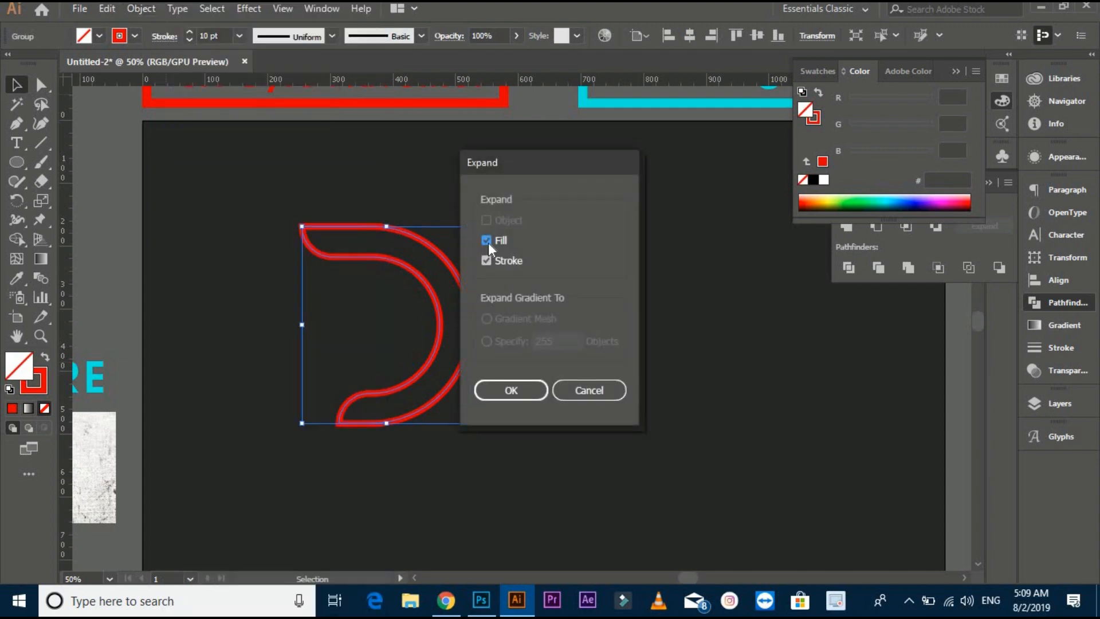
{"action": "left_click", "coordinate": [506, 390]}
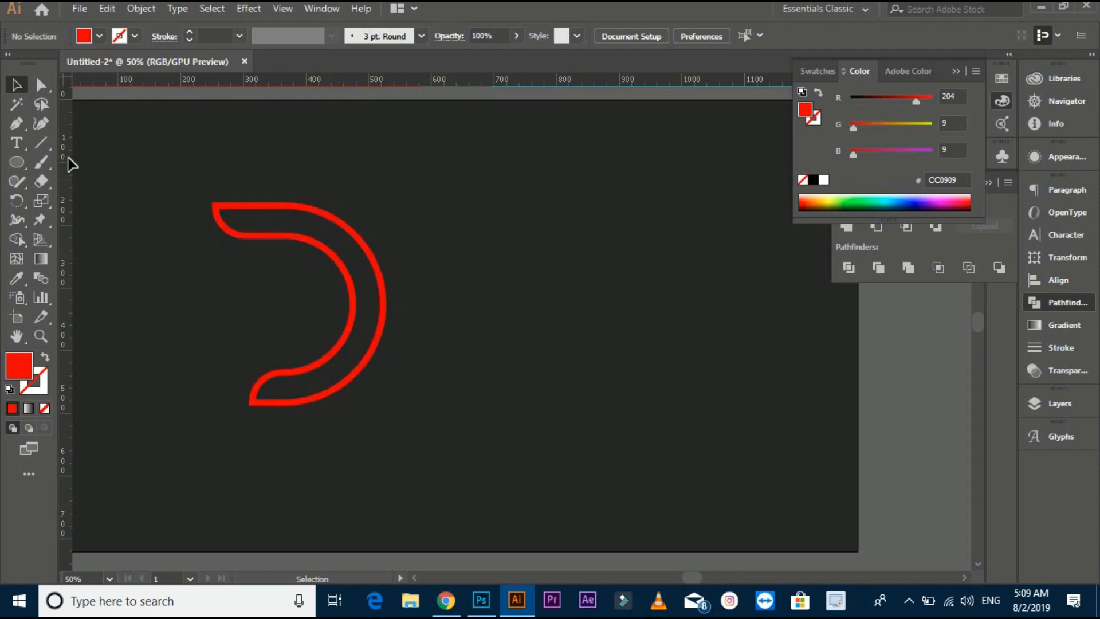
Draw a circle about 216 px across beside the red shape and swap its red fill to the stroke.
{"action": "left_click", "coordinate": [17, 162]}
{"action": "left_click_drag", "start_coordinate": [508, 235], "coordinate": [585, 289]}
{"action": "left_click", "coordinate": [45, 360]}
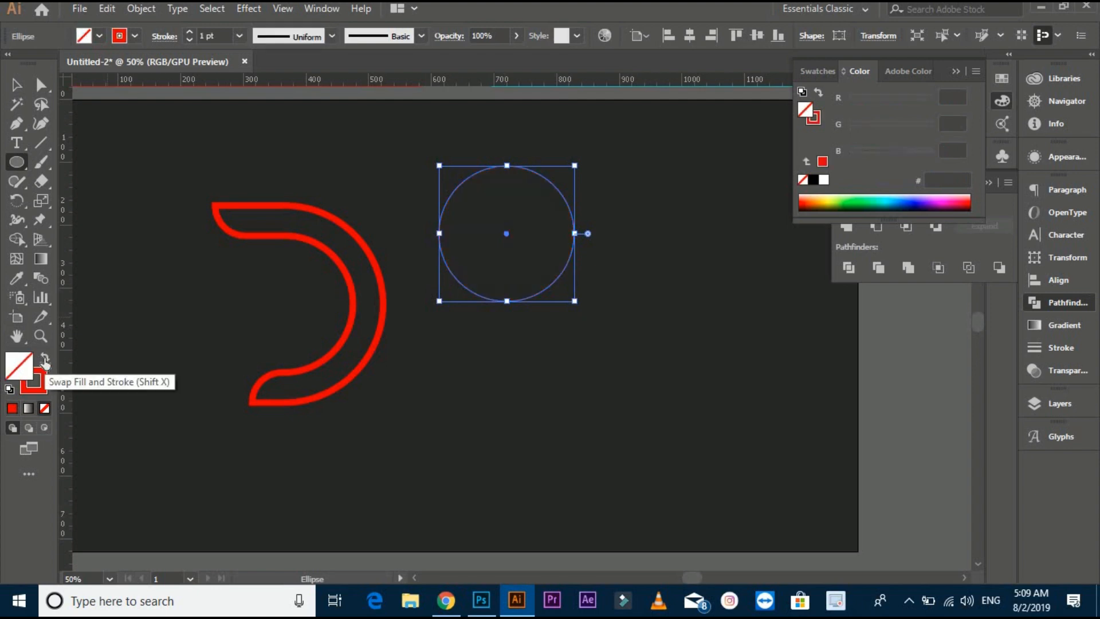
Give the circle a 48 pt stroke without fill in the cyan sampled from the palette's cyan square.
{"action": "key", "text": "ctrl+minus"}
{"action": "mouse_move", "coordinate": [192, 322]}
{"action": "left_mouse_down"}
{"action": "mouse_move", "coordinate": [295, 307]}
{"action": "mouse_move", "coordinate": [356, 267]}
{"action": "left_mouse_up"}
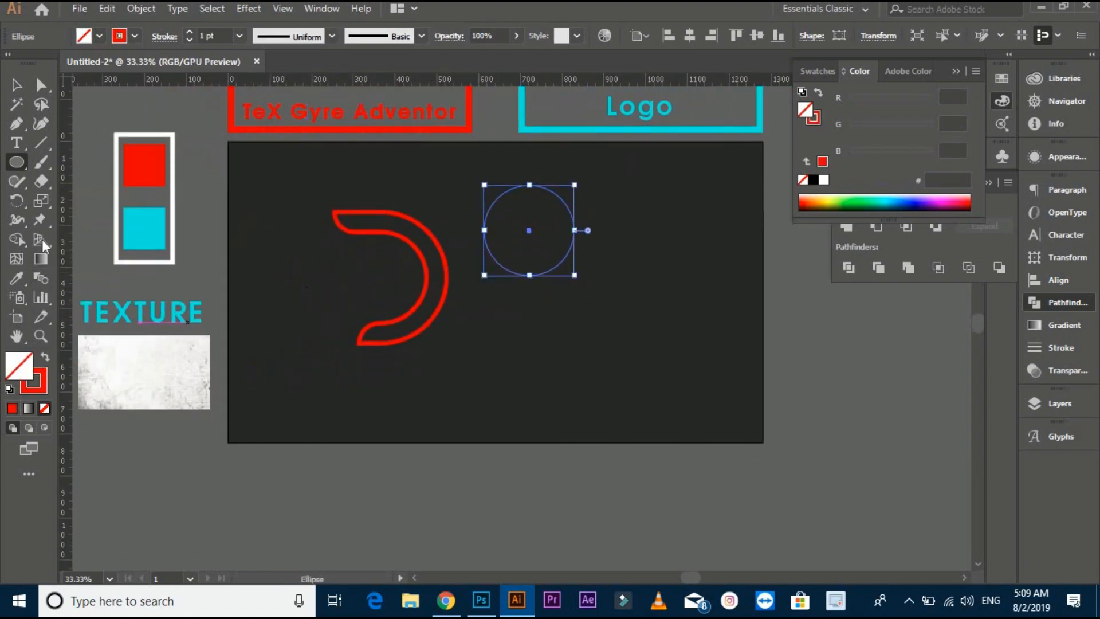
{"action": "left_click", "coordinate": [19, 278]}
{"action": "left_click", "coordinate": [143, 229]}
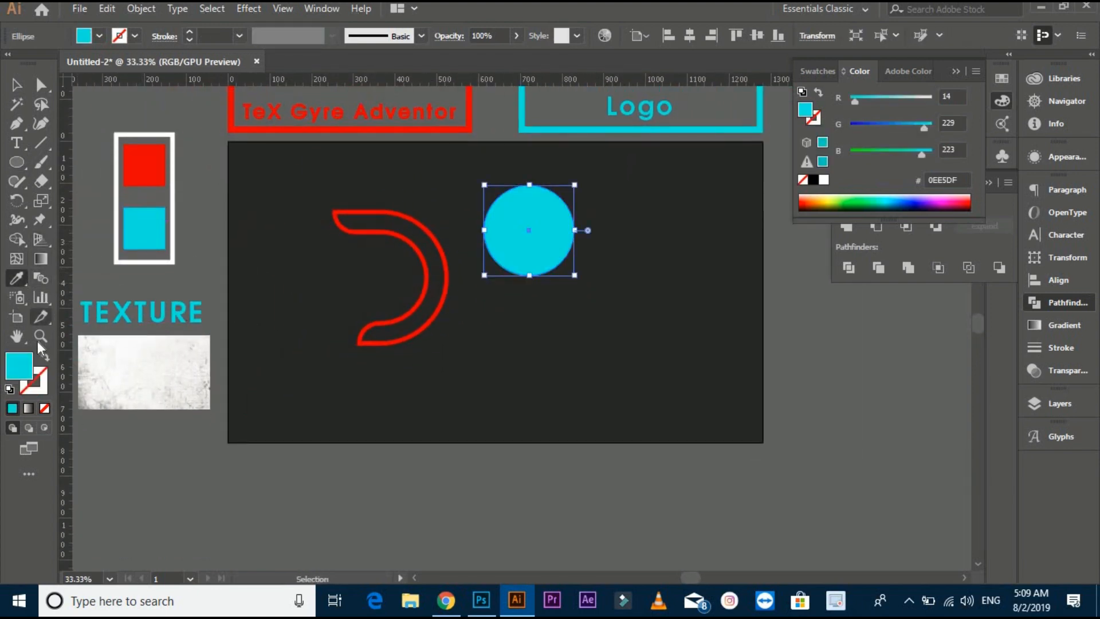
{"action": "left_click", "coordinate": [45, 360]}
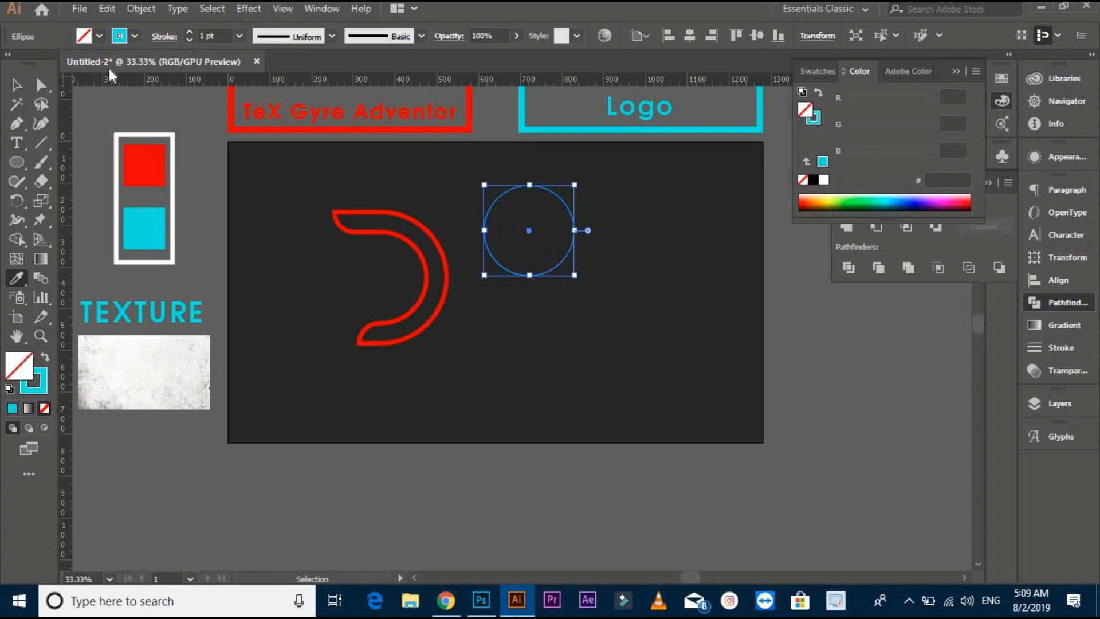
{"action": "left_click", "coordinate": [211, 36]}
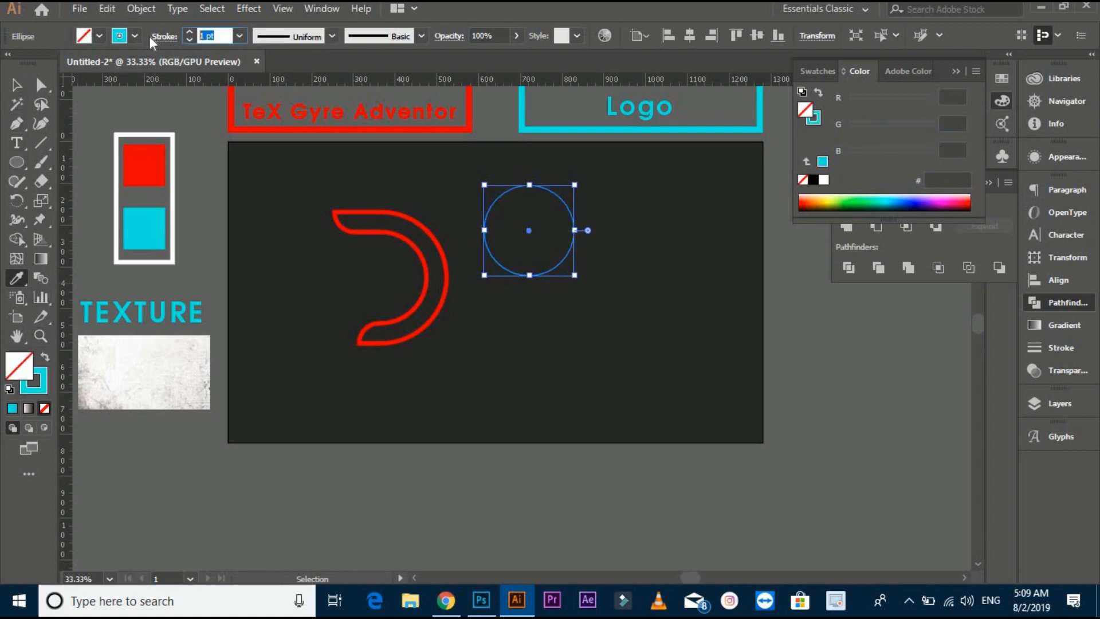
{"action": "type", "text": "48"}
{"action": "key", "text": "Return"}
Delete the cyan circle's left anchor point to leave a half ring open towards the red shape.
{"action": "scroll", "coordinate": [544, 222], "scroll_direction": "up", "scroll_amount": 1}
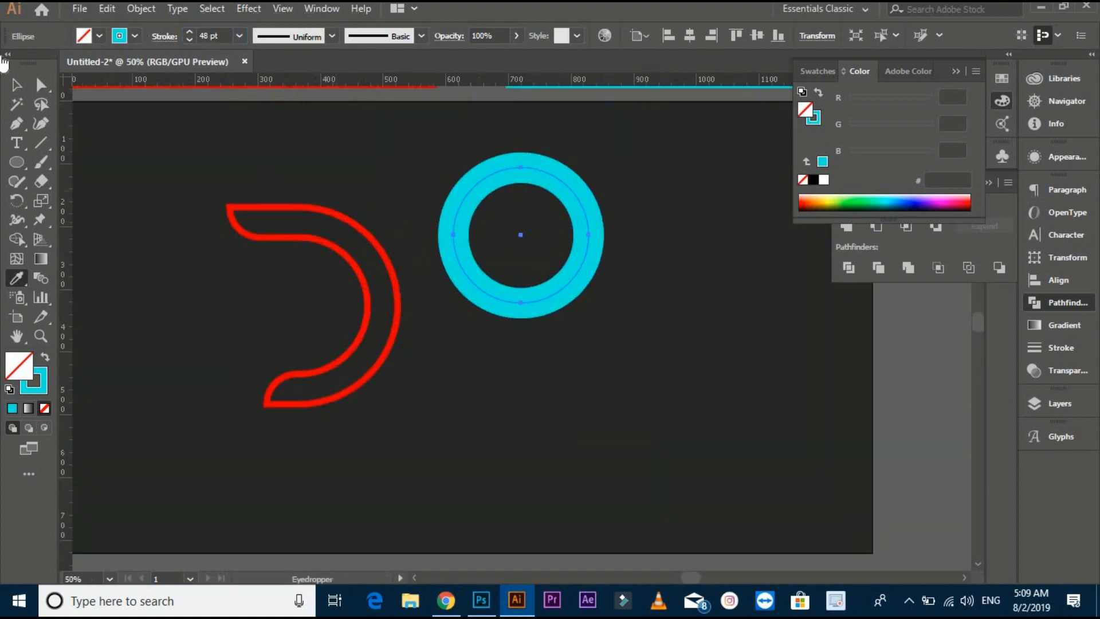
{"action": "key", "text": "a"}
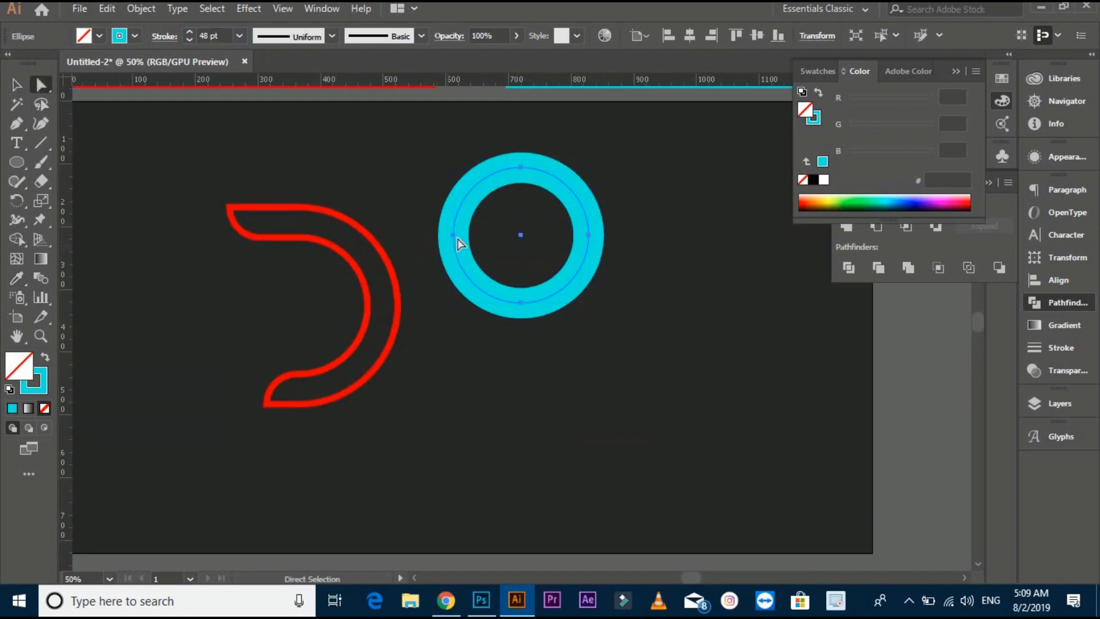
{"action": "left_click", "coordinate": [454, 237]}
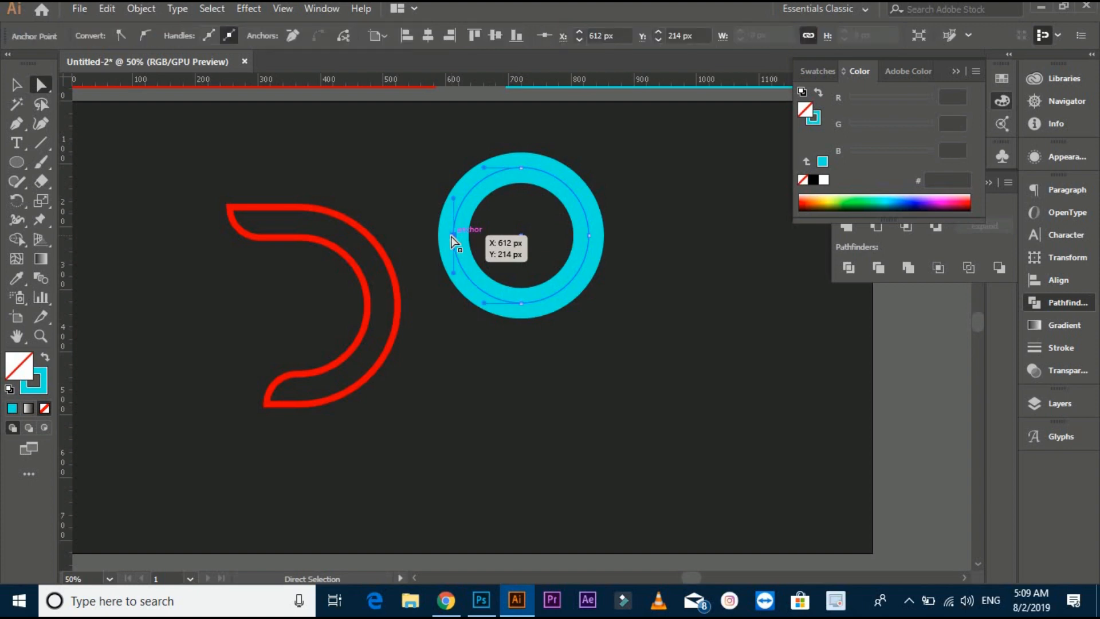
{"action": "key", "text": "Delete"}
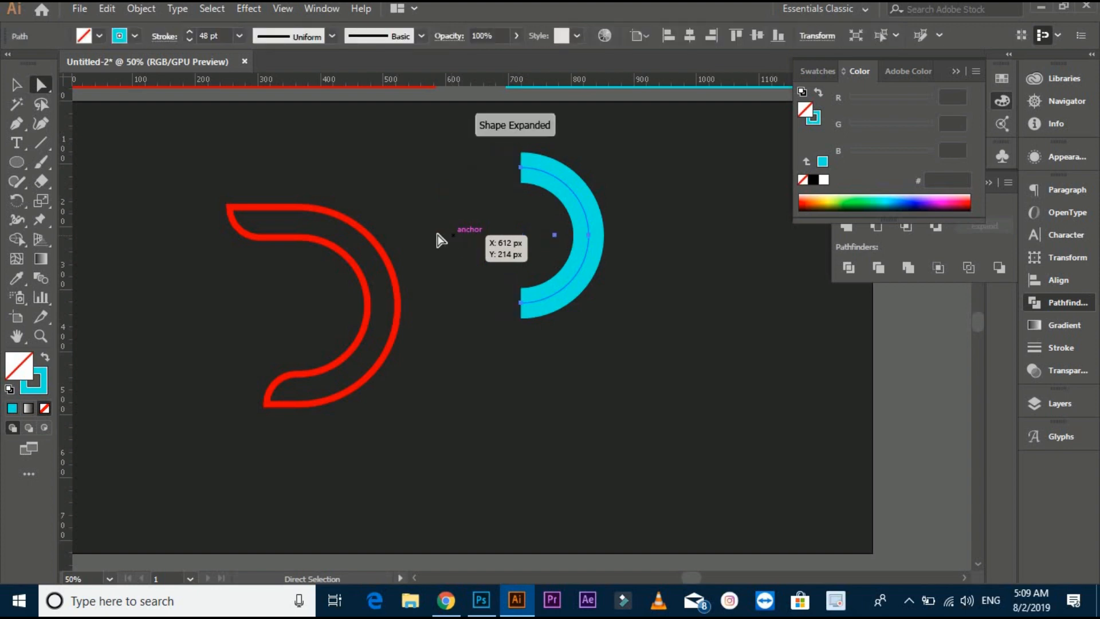
Extend the cyan half ring's upper end with a horizontal segment about 153 px to the left using the Pen tool.
{"action": "left_click", "coordinate": [17, 123]}
{"action": "scroll", "coordinate": [522, 168], "scroll_direction": "up", "scroll_amount": 3}
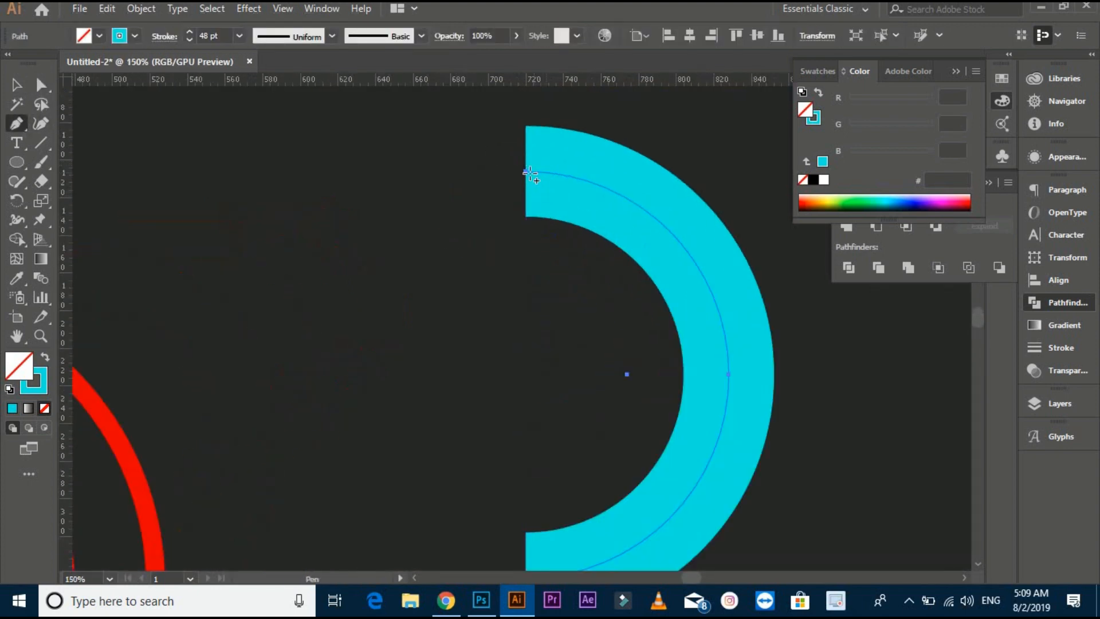
{"action": "left_click", "coordinate": [525, 171]}
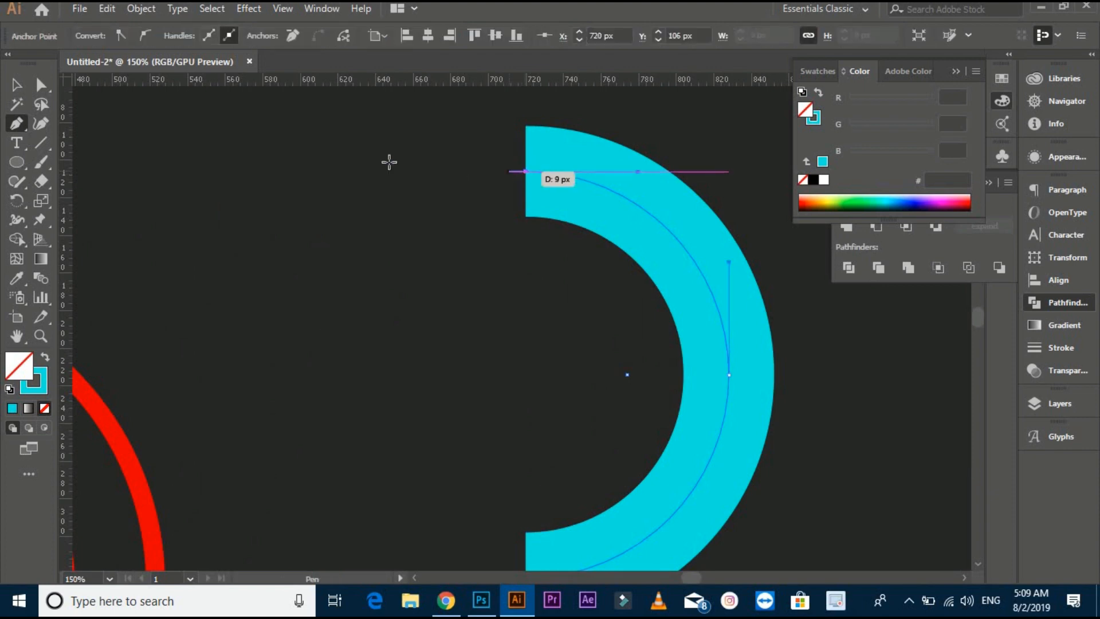
{"action": "left_click", "coordinate": [239, 172], "text": "shift"}
Extend the cyan half ring's lower end with a shorter horizontal segment about 80 px to the left using the Pen tool.
{"action": "scroll", "coordinate": [287, 199], "scroll_direction": "down", "scroll_amount": 2}
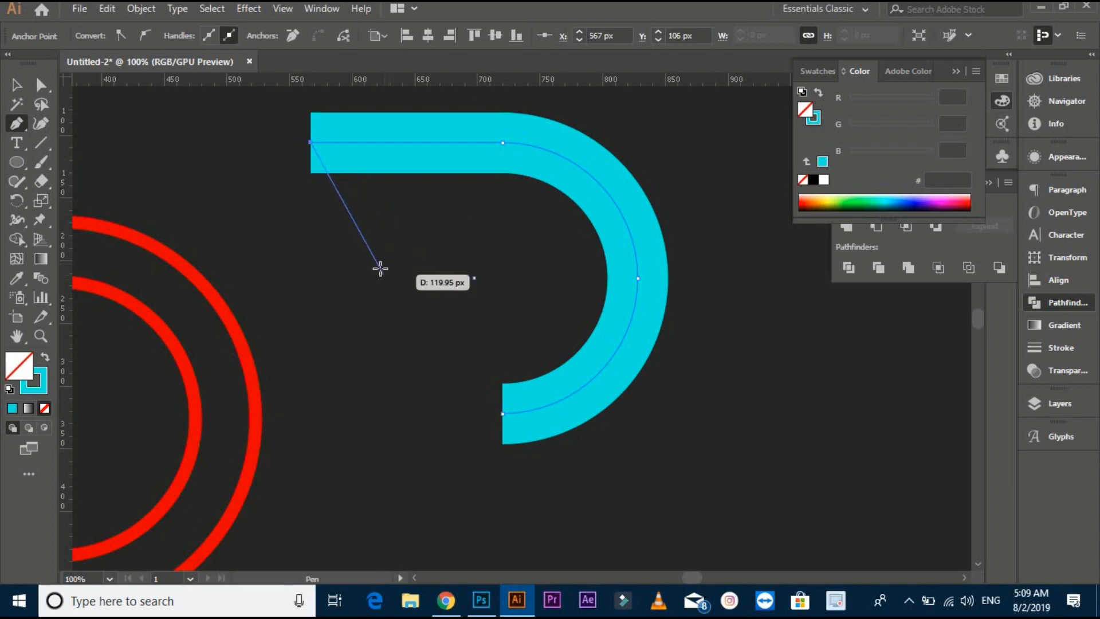
{"action": "key", "text": "v"}
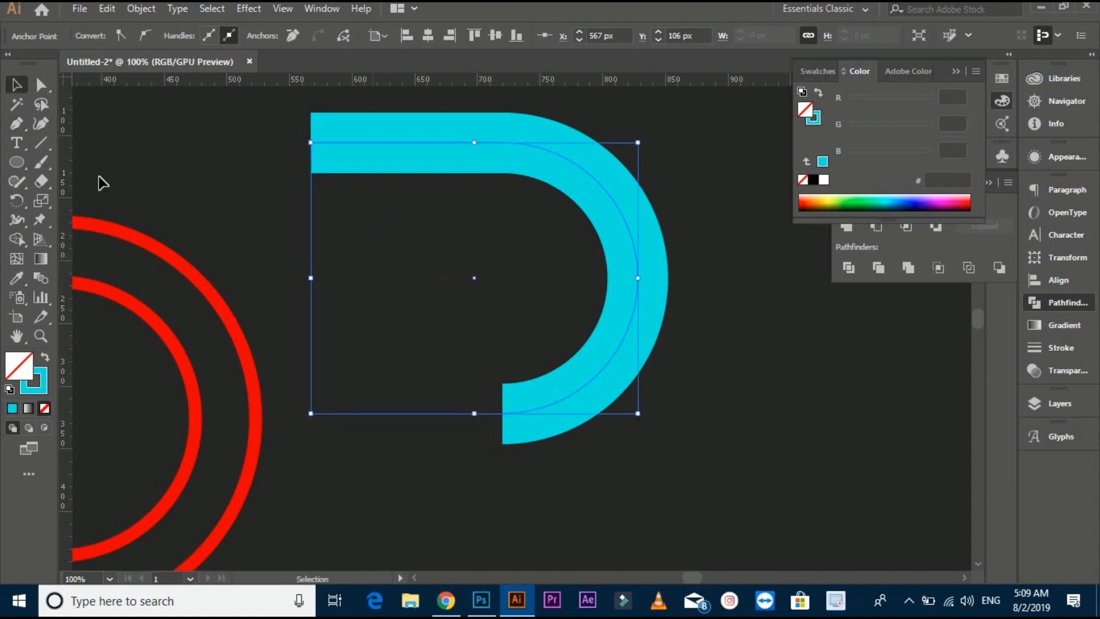
{"action": "left_click", "coordinate": [16, 128]}
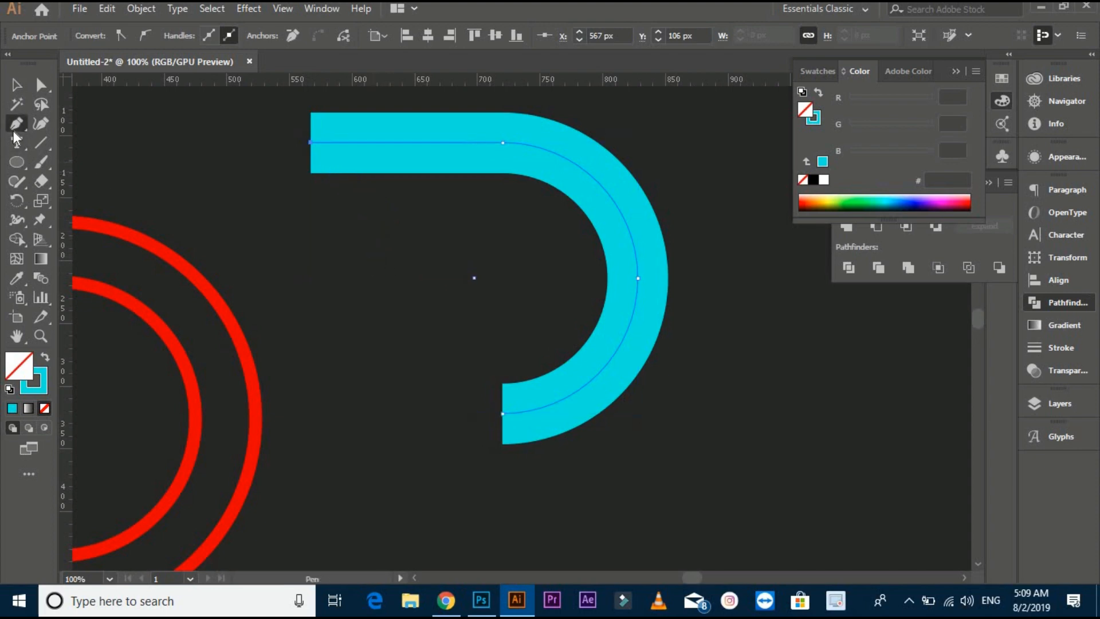
{"action": "left_click", "coordinate": [503, 413]}
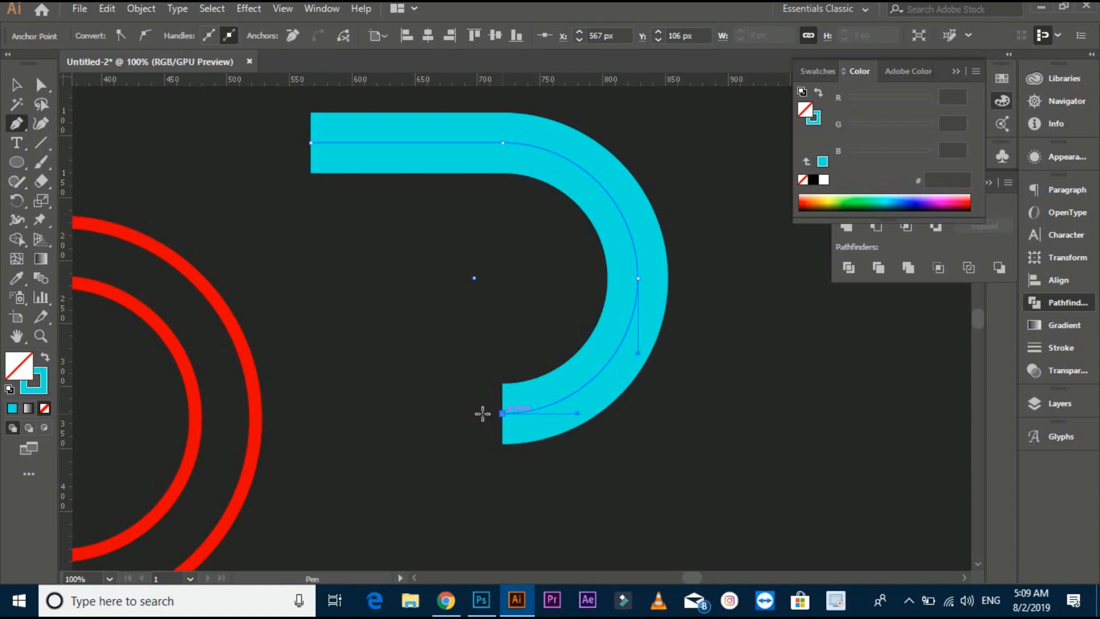
{"action": "left_click", "coordinate": [403, 413]}
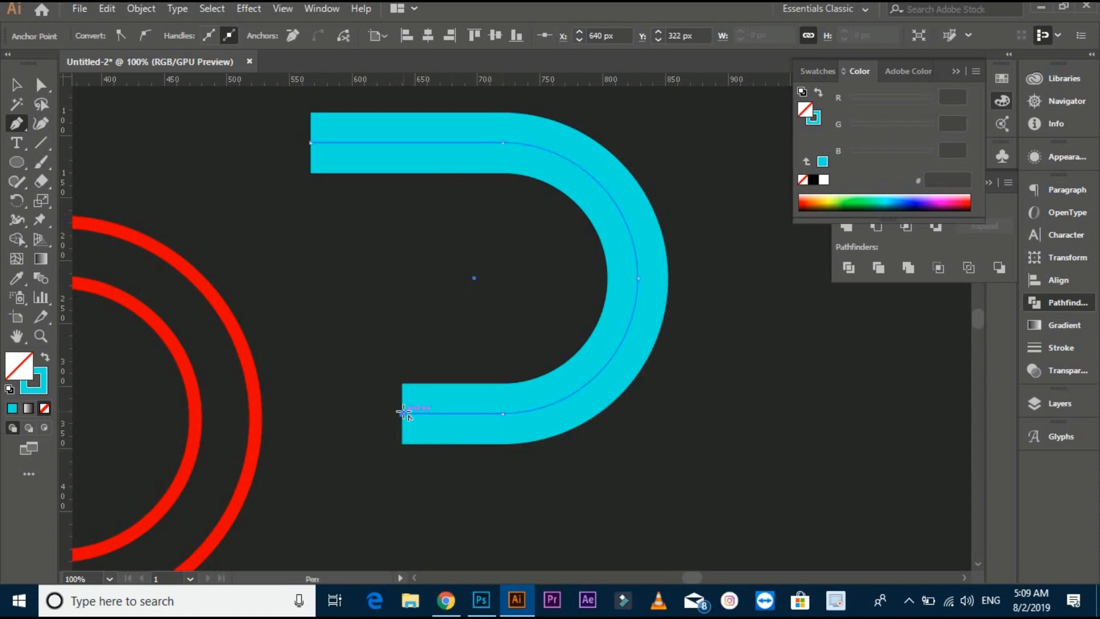
{"action": "key", "text": "v"}
{"action": "left_click", "coordinate": [404, 286]}
Move the cyan path down so that it sits beside the red outlined shape.
{"action": "key", "text": "ctrl+minus"}
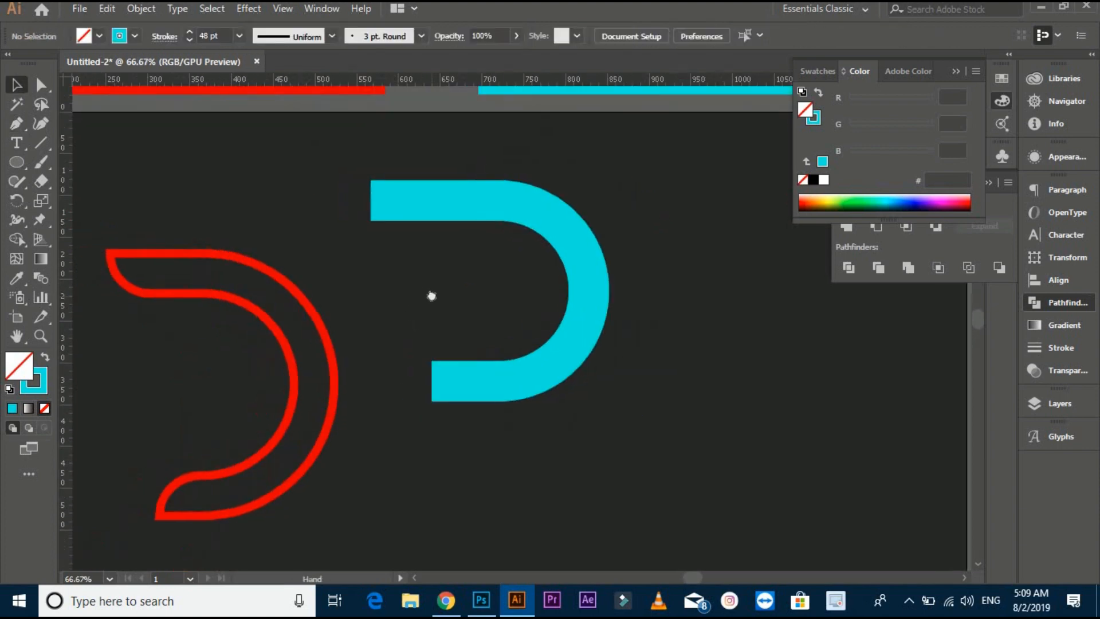
{"action": "left_click", "coordinate": [478, 359]}
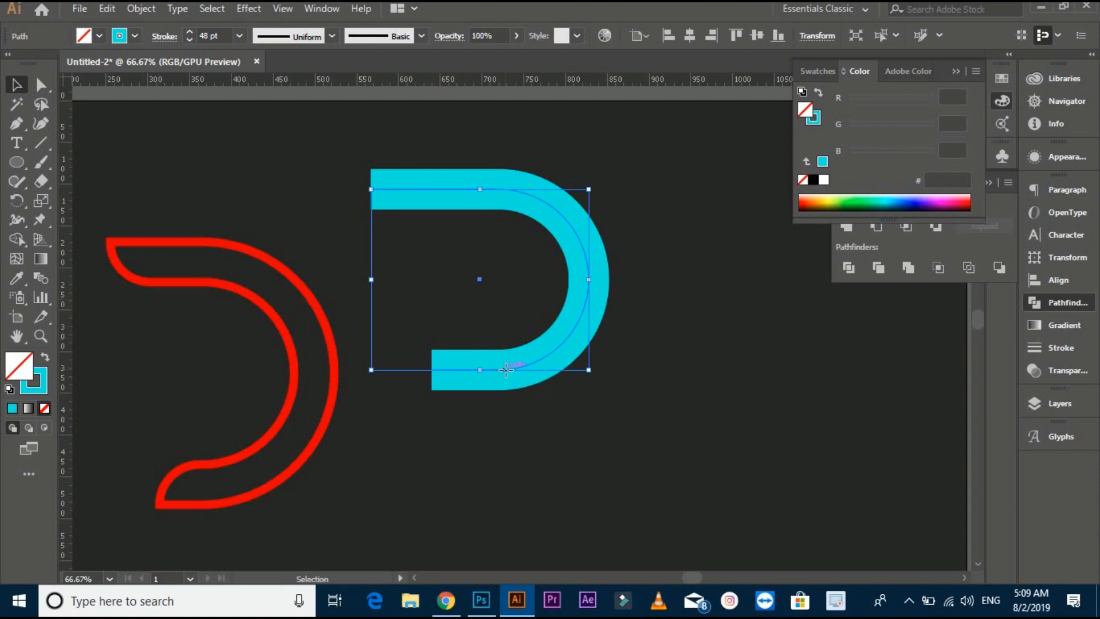
{"action": "left_click_drag", "start_coordinate": [507, 369], "coordinate": [517, 427]}
{"action": "left_click", "coordinate": [660, 423]}
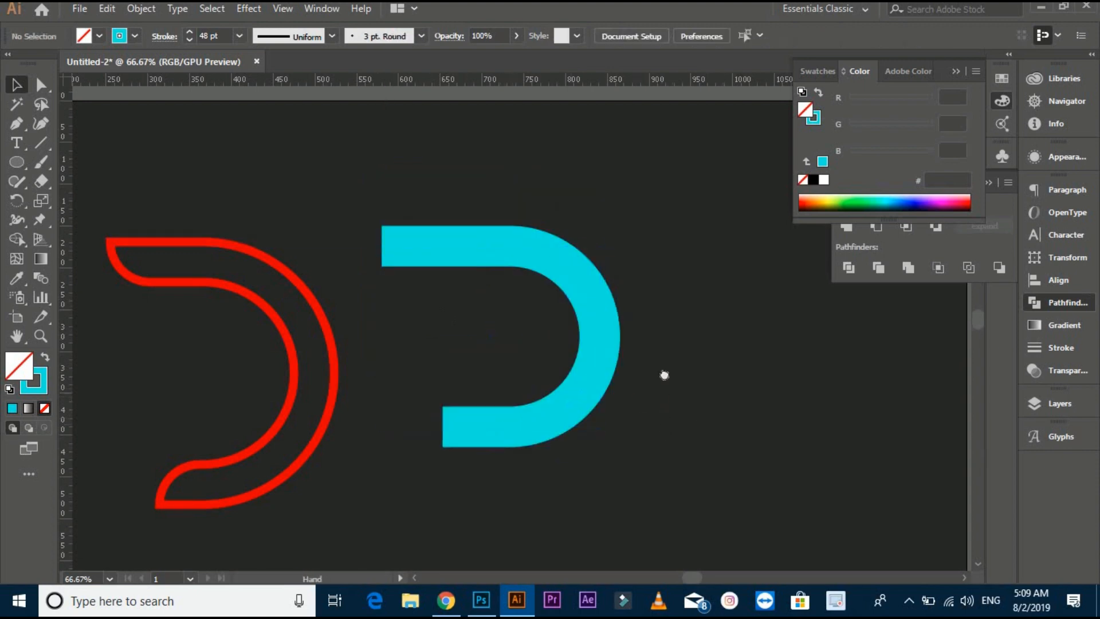
Expand the cyan path's stroke into a filled shape and deselect it.
{"action": "mouse_move", "coordinate": [664, 375]}
{"action": "left_mouse_down"}
{"action": "mouse_move", "coordinate": [682, 348]}
{"action": "mouse_move", "coordinate": [673, 361]}
{"action": "left_mouse_up"}
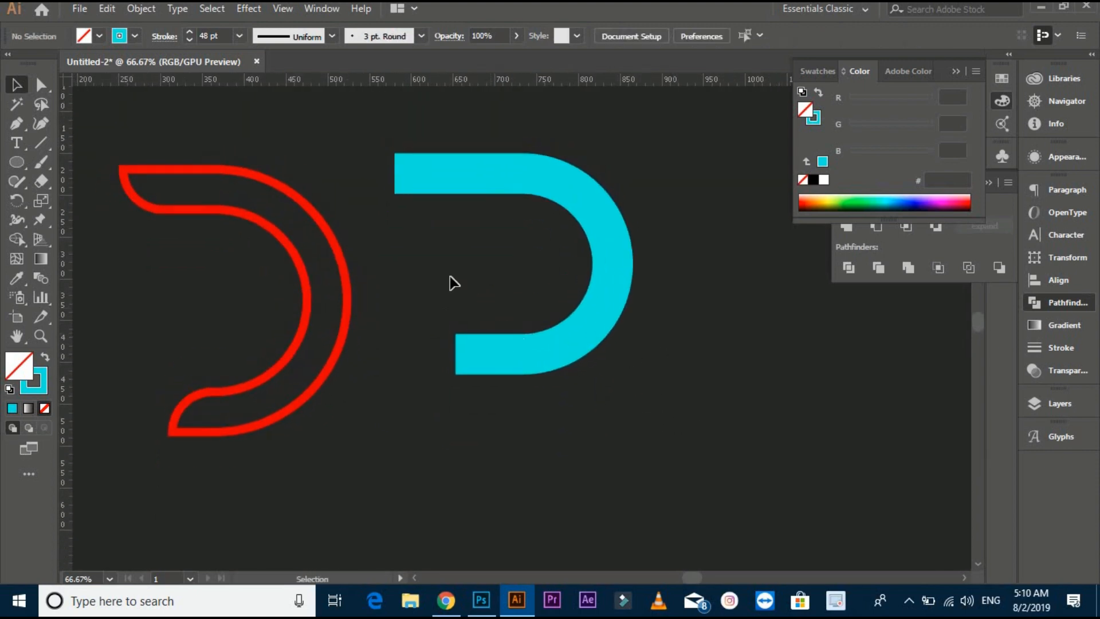
{"action": "left_click_drag", "start_coordinate": [578, 377], "coordinate": [578, 377]}
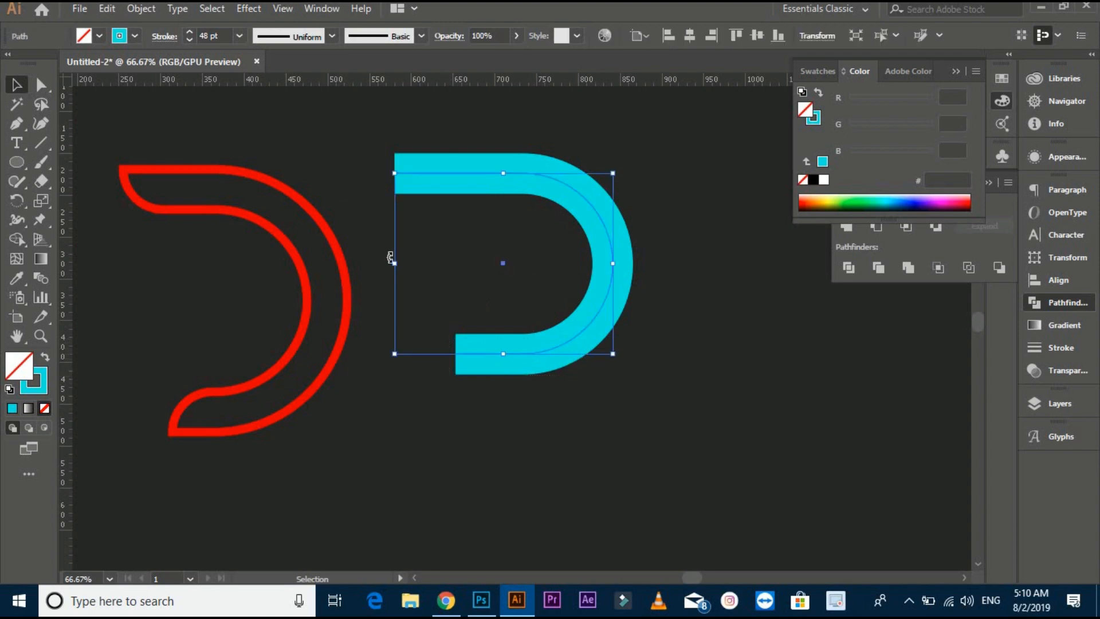
{"action": "left_click", "coordinate": [145, 8]}
{"action": "left_click", "coordinate": [208, 176]}
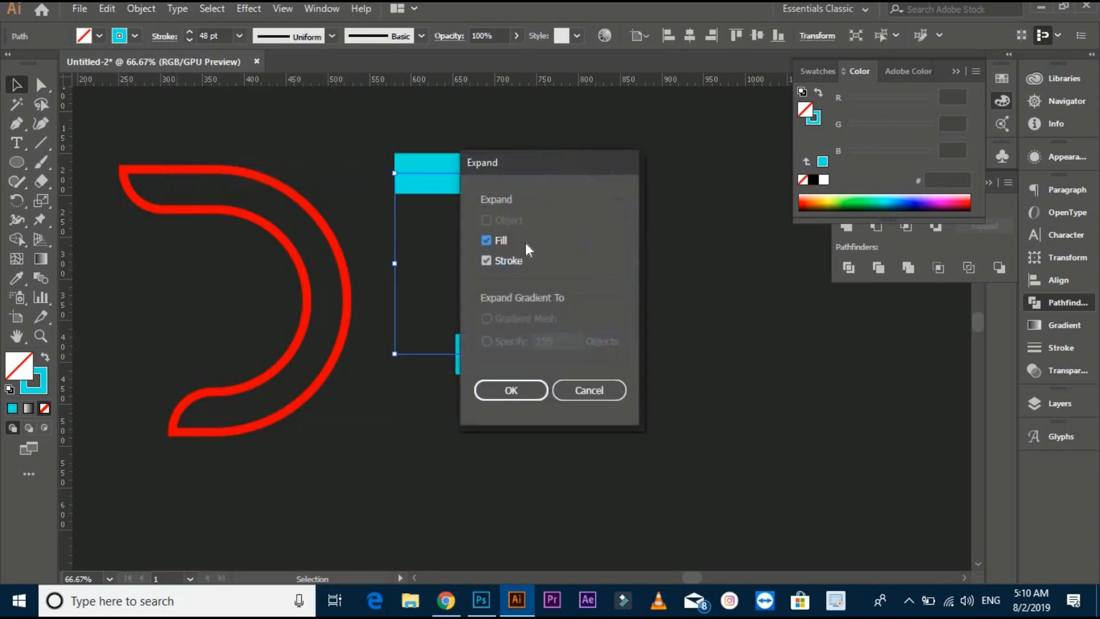
{"action": "left_click", "coordinate": [511, 390]}
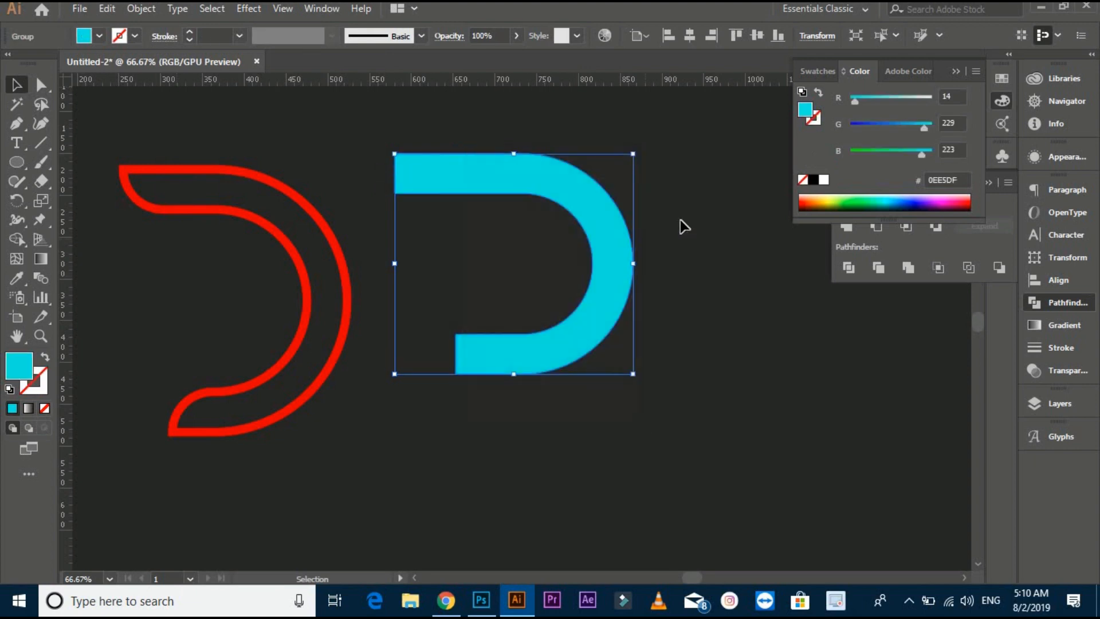
{"action": "left_click", "coordinate": [562, 388]}
{"action": "scroll", "coordinate": [564, 321], "scroll_direction": "down", "scroll_amount": 3}
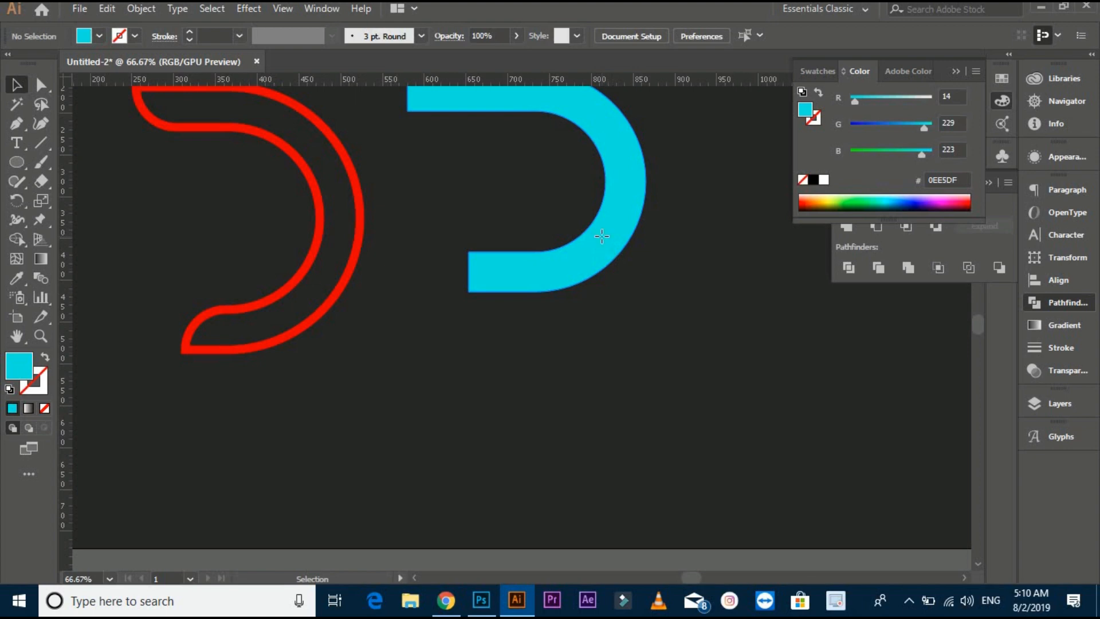
Place a copy of the cyan shape directly below the original and reflect it across the horizontal axis.
{"action": "left_click_drag", "start_coordinate": [602, 241], "coordinate": [609, 315]}
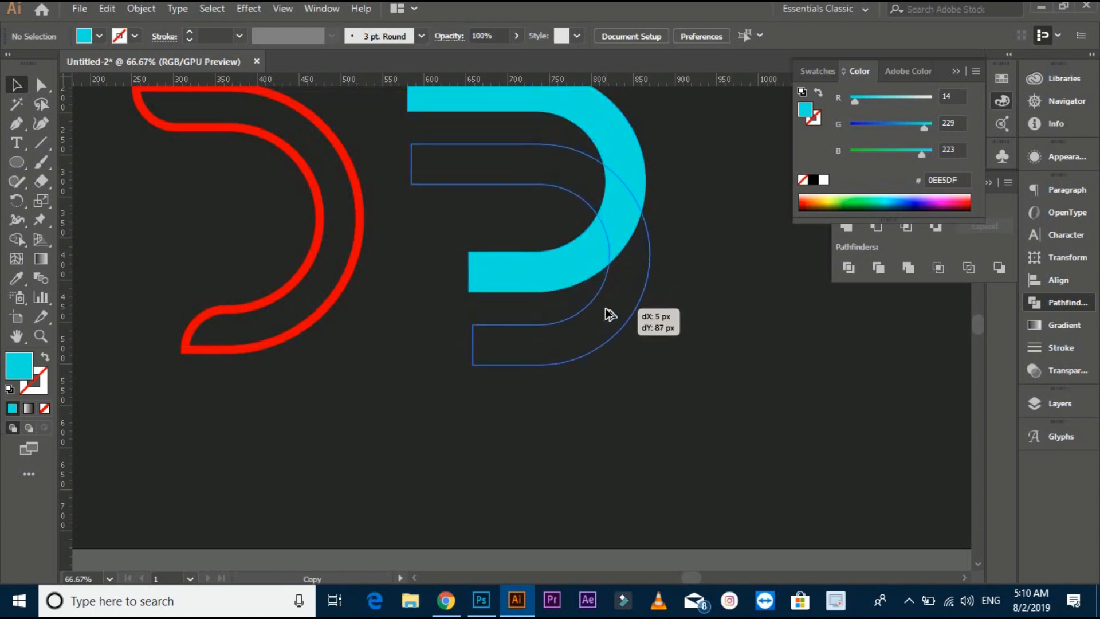
{"action": "left_click_drag", "start_coordinate": [613, 383], "coordinate": [602, 467]}
{"action": "right_click", "coordinate": [603, 464]}
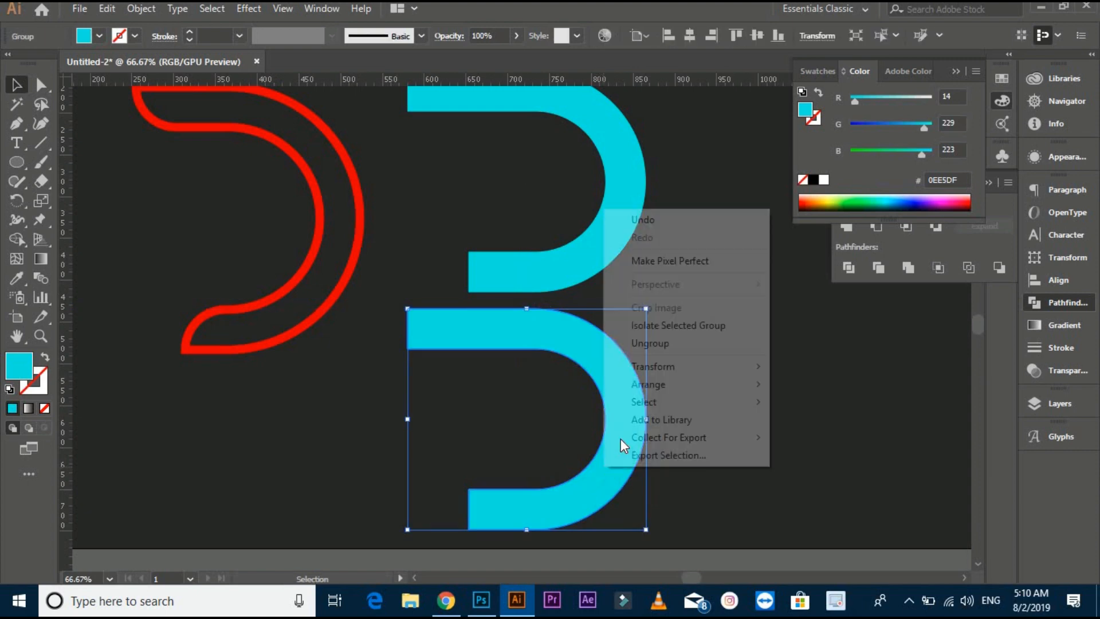
{"action": "mouse_move", "coordinate": [651, 368]}
{"action": "left_click", "coordinate": [829, 431]}
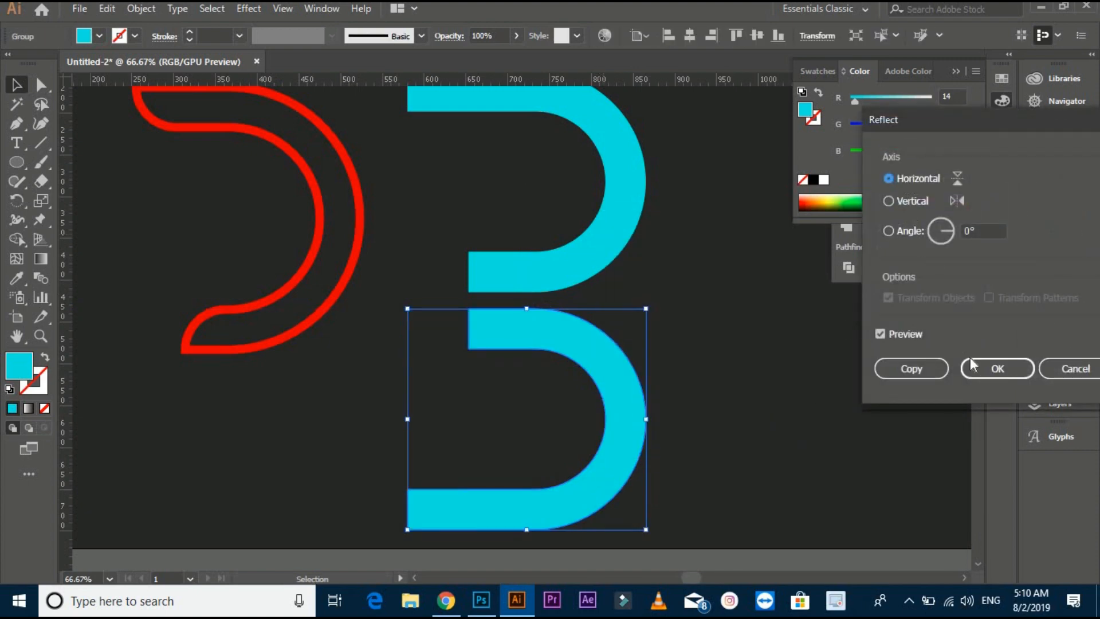
{"action": "left_click", "coordinate": [985, 367]}
{"action": "left_click", "coordinate": [713, 405]}
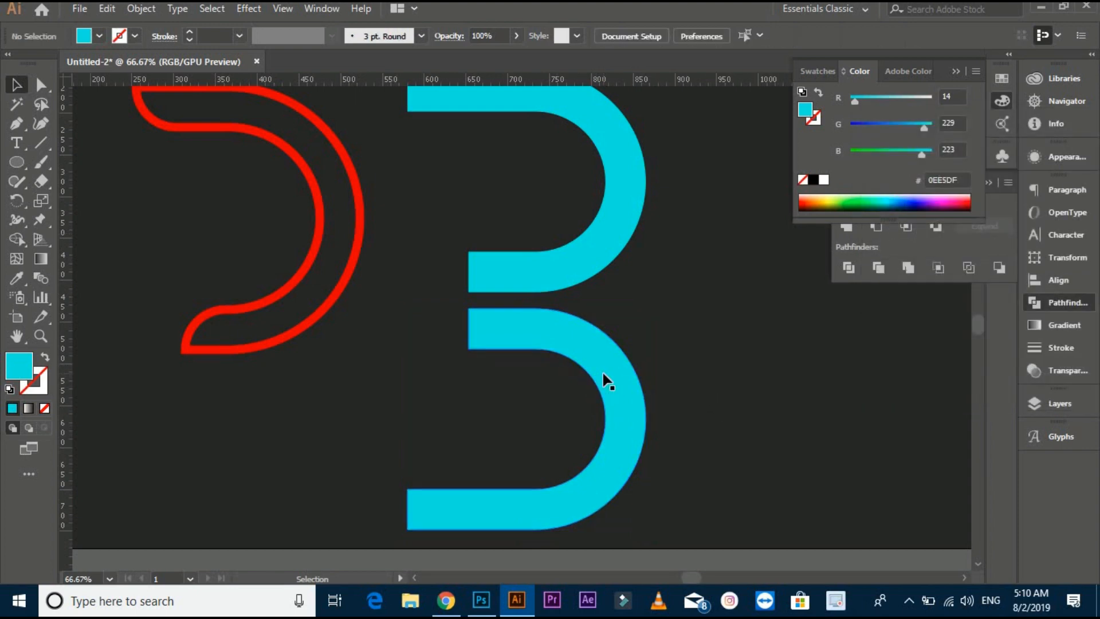
Move the reflected copy up until its short arm exactly overlaps the short arm of the original cyan shape.
{"action": "left_click_drag", "start_coordinate": [606, 365], "coordinate": [603, 317]}
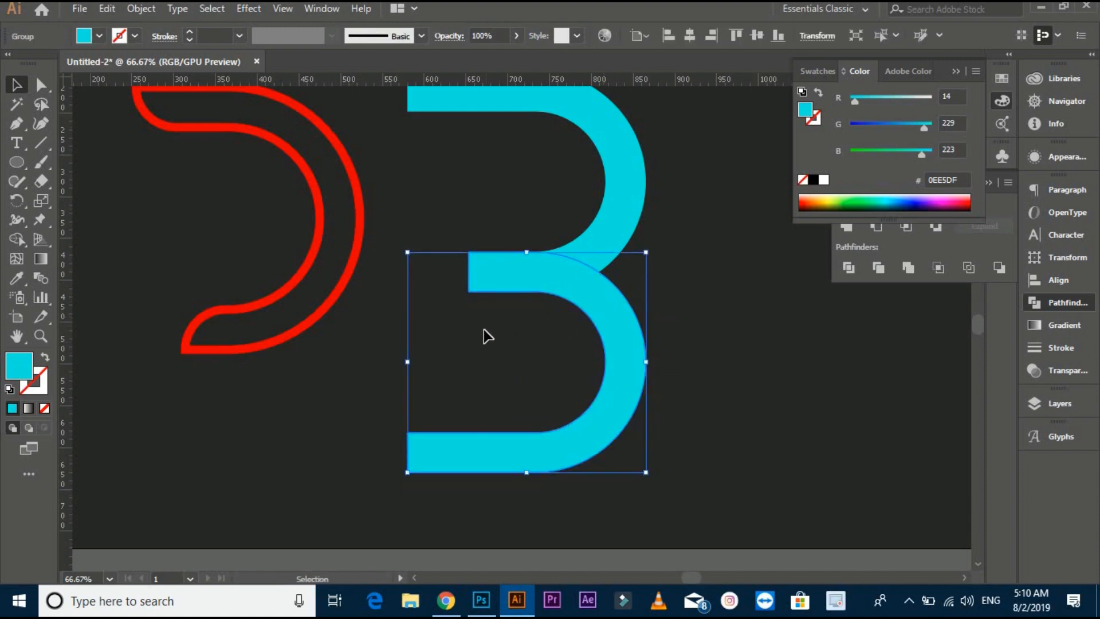
{"action": "left_click", "coordinate": [484, 335]}
Examine the overlapping short arms up close in outline and preview mode to check that their edges align.
{"action": "scroll", "coordinate": [494, 281], "scroll_direction": "up", "scroll_amount": 4}
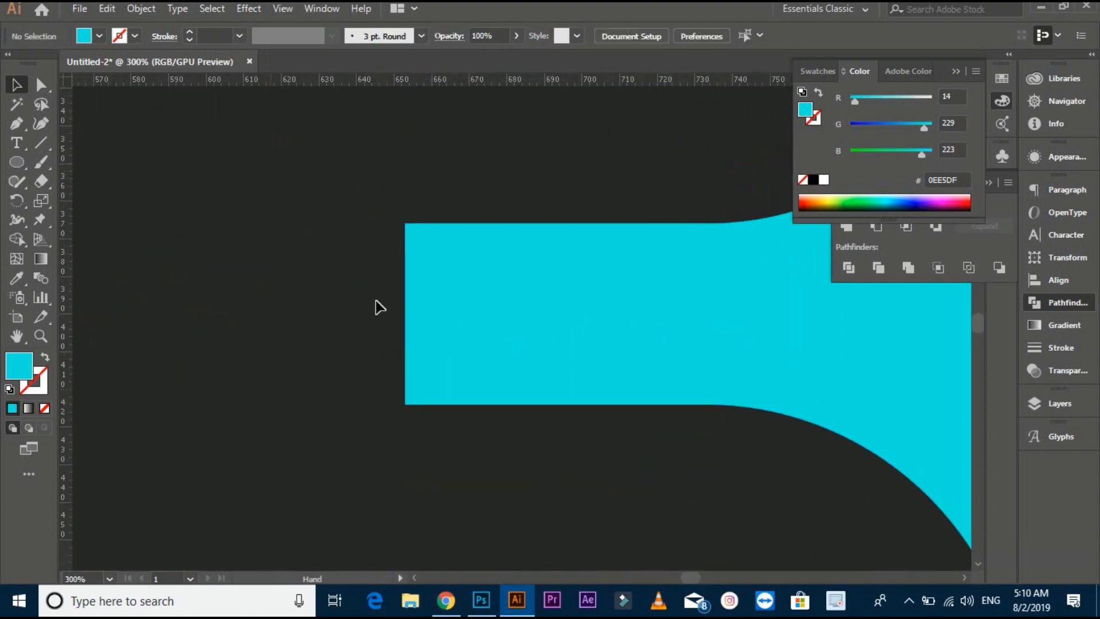
{"action": "left_click", "coordinate": [445, 305]}
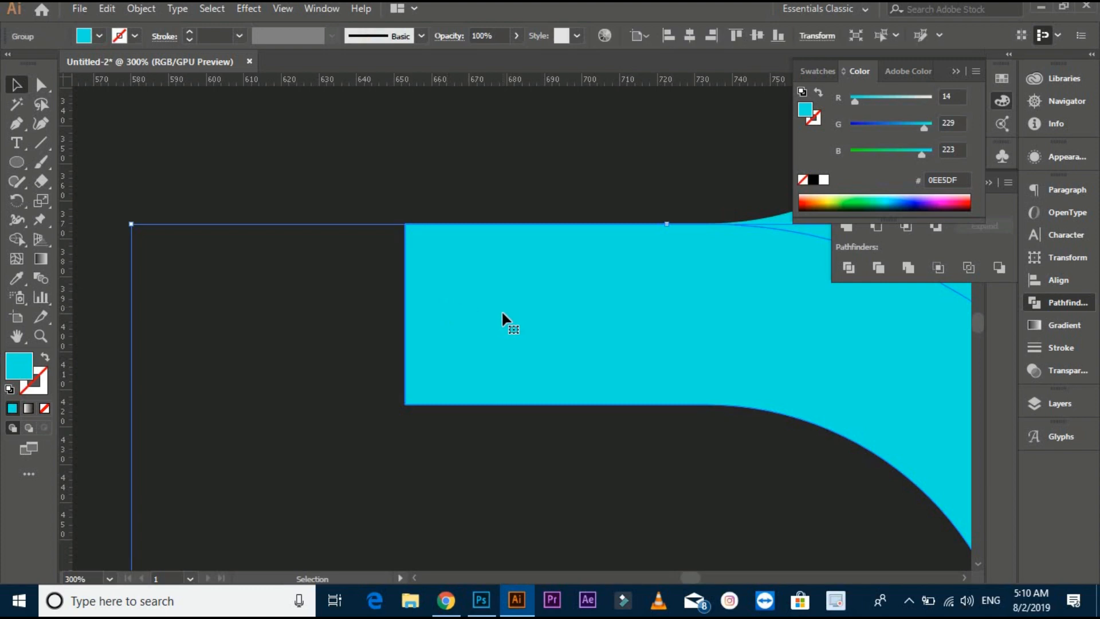
{"action": "key", "text": "a"}
{"action": "key", "text": "ctrl+y"}
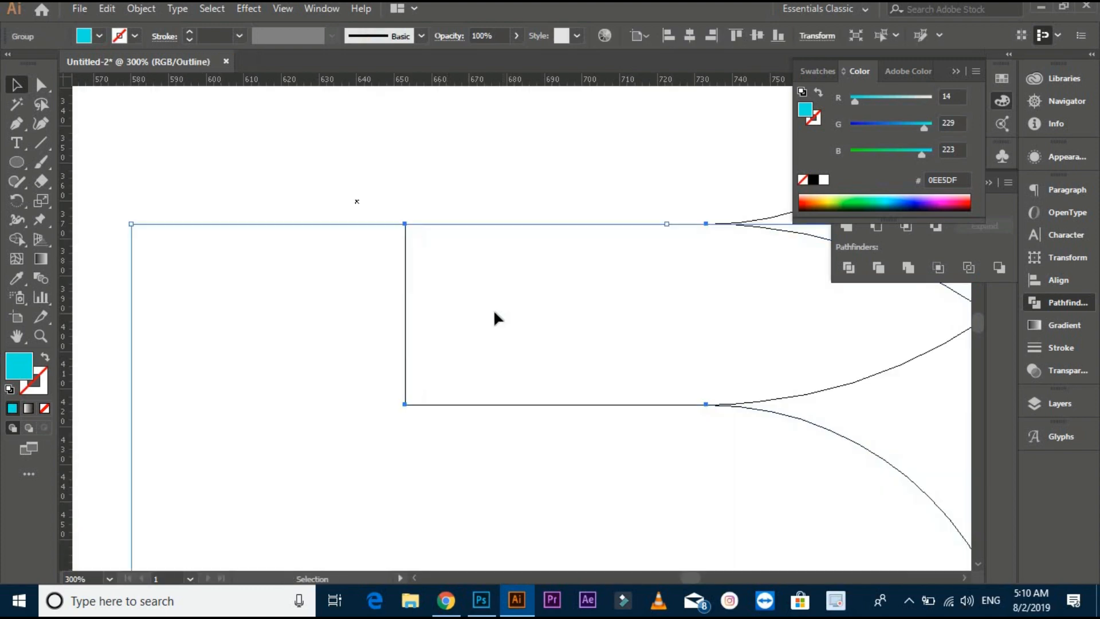
{"action": "left_click", "coordinate": [431, 206]}
{"action": "scroll", "coordinate": [446, 259], "scroll_direction": "up", "scroll_amount": 1}
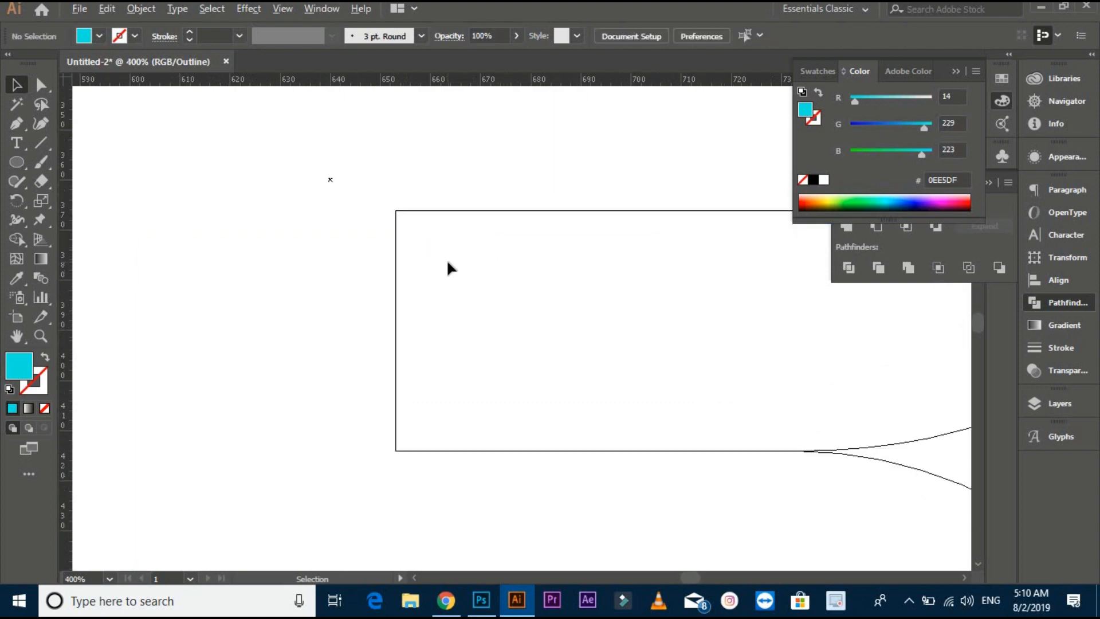
{"action": "left_click_drag", "start_coordinate": [495, 335], "coordinate": [567, 344]}
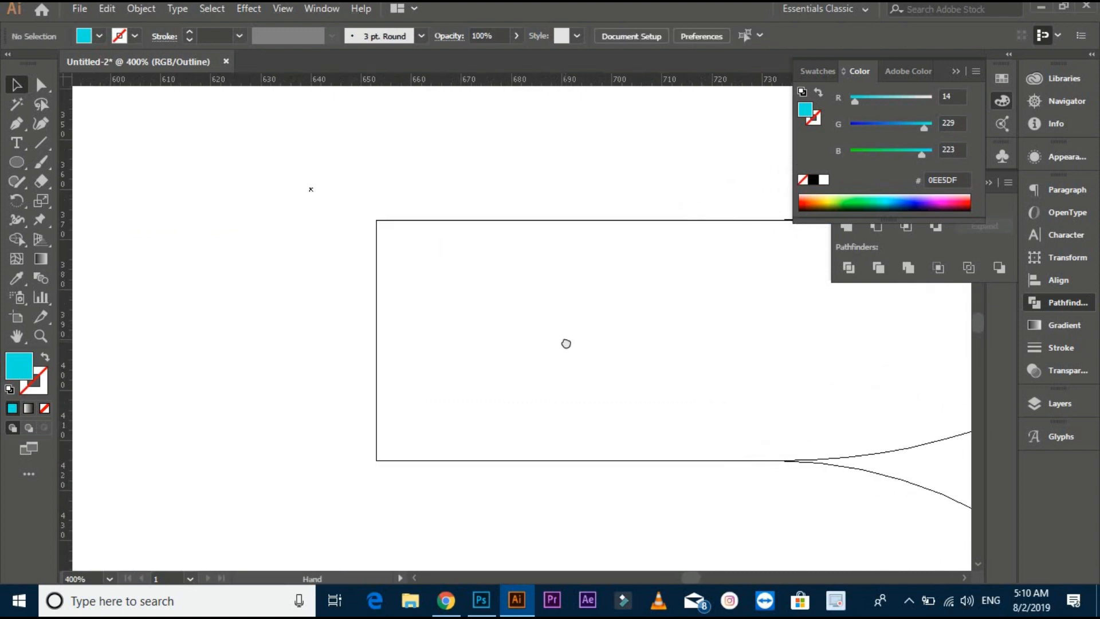
{"action": "scroll", "coordinate": [543, 322], "scroll_direction": "down", "scroll_amount": 2}
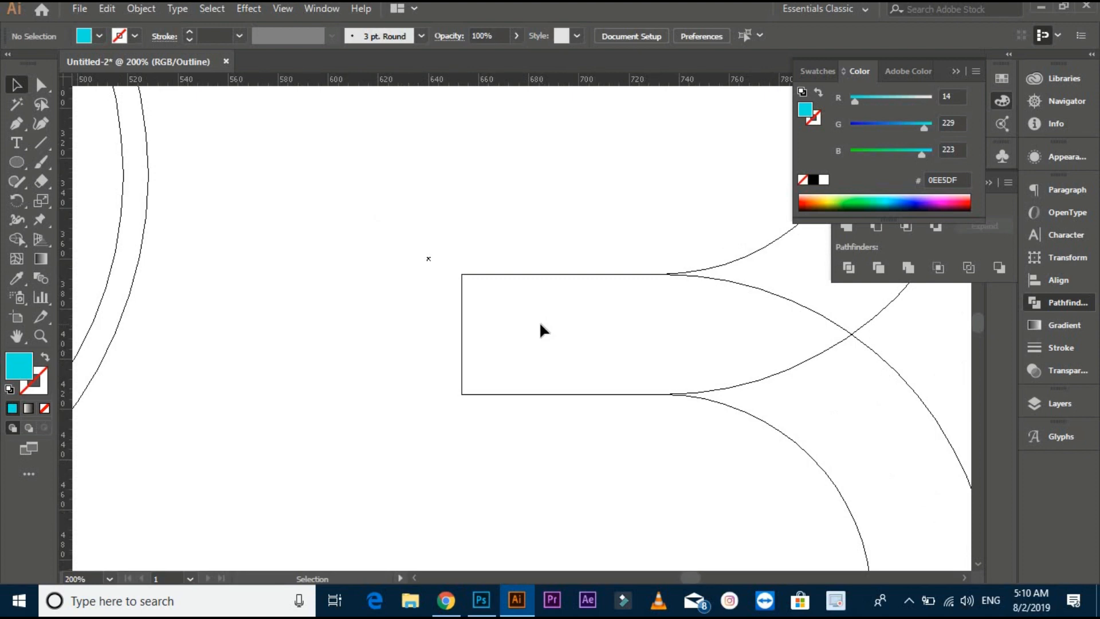
{"action": "key", "text": "a"}
{"action": "key", "text": "ctrl+y"}
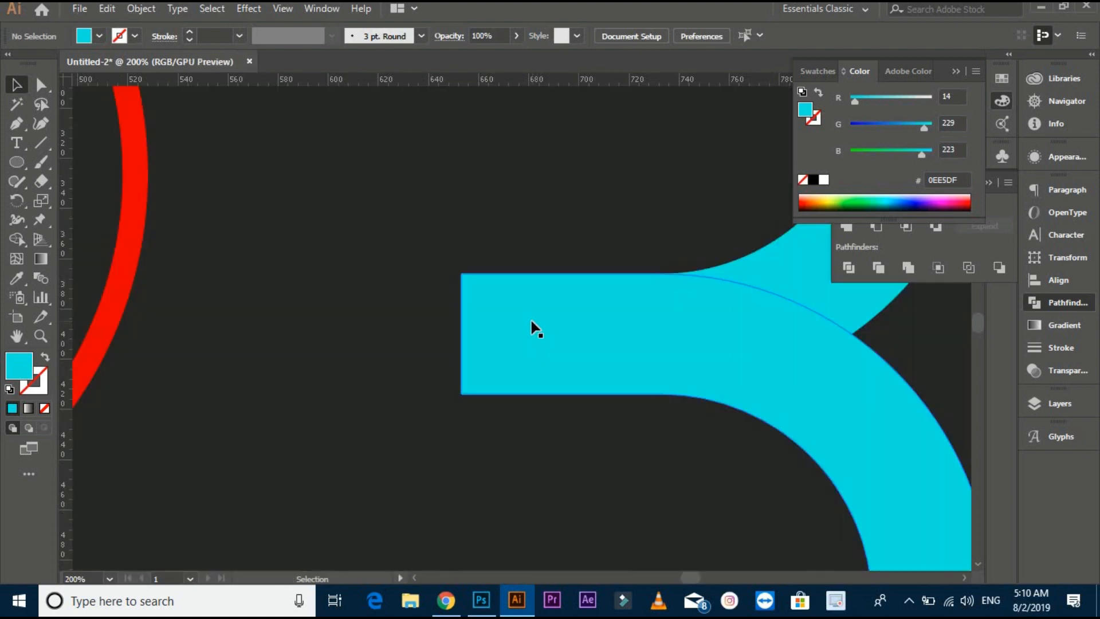
{"action": "scroll", "coordinate": [536, 329], "scroll_direction": "down", "scroll_amount": 2}
{"action": "left_click_drag", "start_coordinate": [543, 373], "coordinate": [499, 276]}
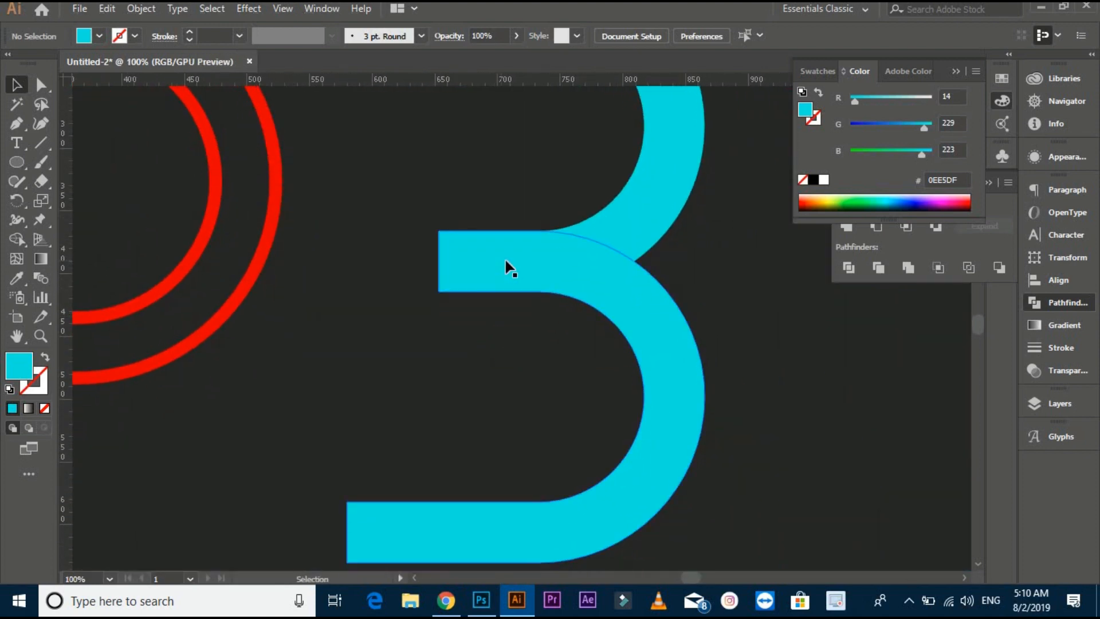
Unite the two overlapping cyan shapes into a single 3-shaped form and deselect it.
{"action": "left_click", "coordinate": [619, 228]}
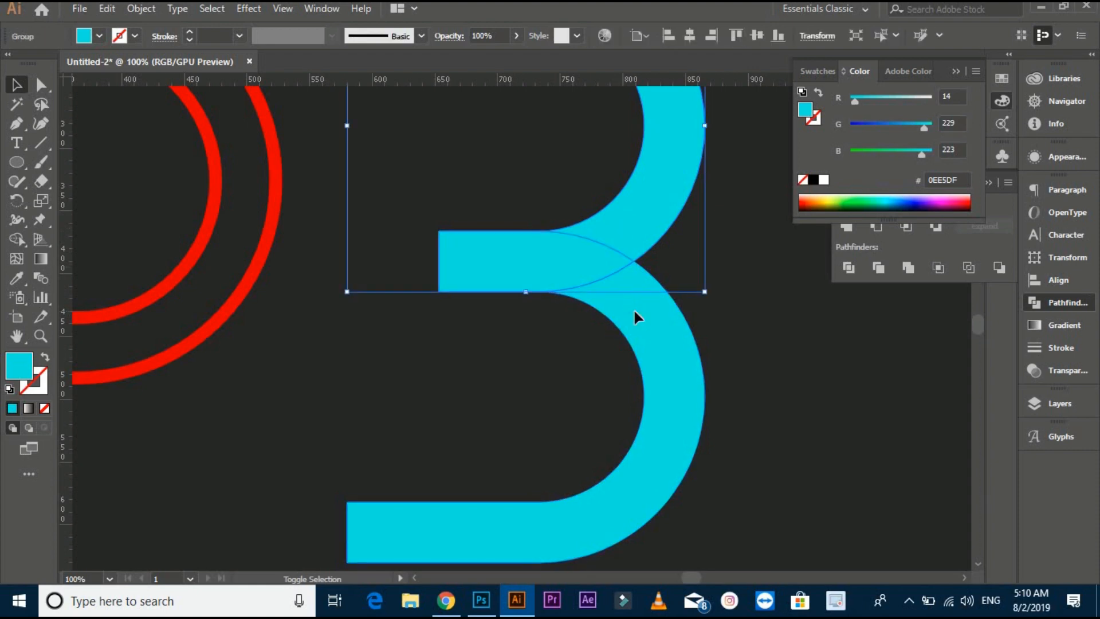
{"action": "left_click", "coordinate": [634, 309], "text": "shift"}
{"action": "left_click", "coordinate": [1009, 199]}
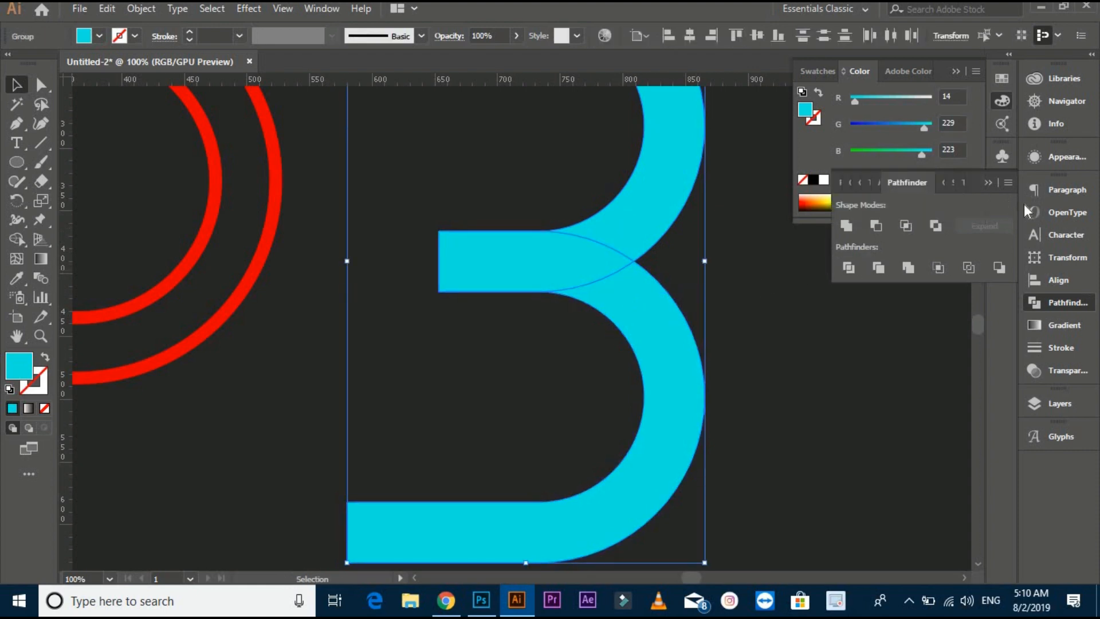
{"action": "left_click", "coordinate": [846, 226]}
{"action": "left_click", "coordinate": [786, 336]}
{"action": "key", "text": "ctrl+minus"}
{"action": "key", "text": "ctrl+minus"}
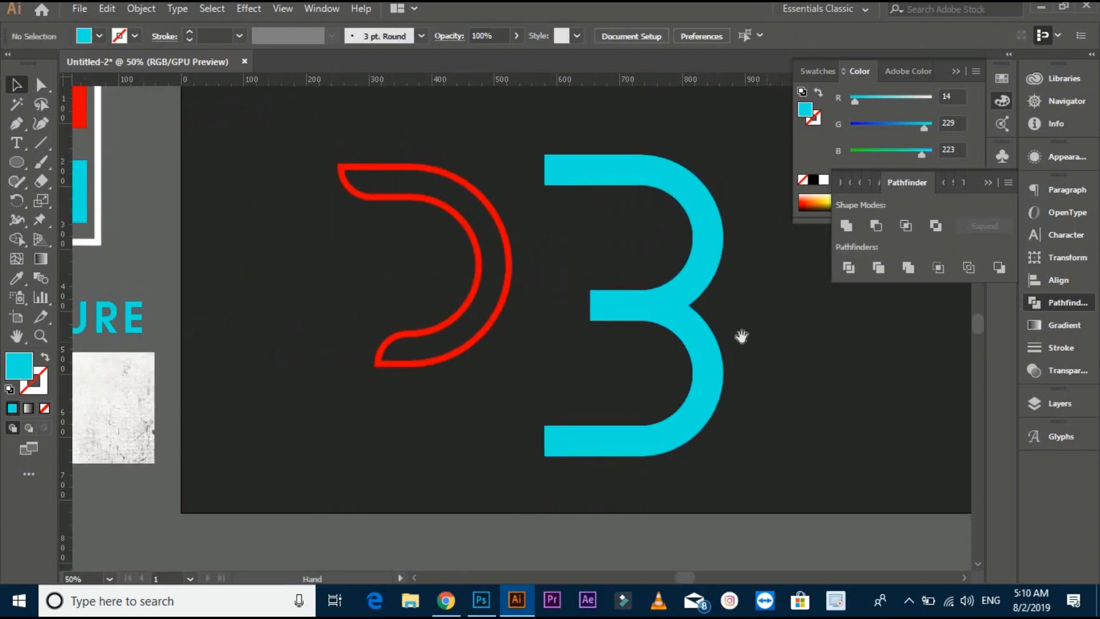
{"action": "left_click_drag", "start_coordinate": [741, 337], "coordinate": [724, 332]}
Extend the cyan form's lowest arm about 75 px to the left by moving its two end anchor points.
{"action": "left_click", "coordinate": [662, 302]}
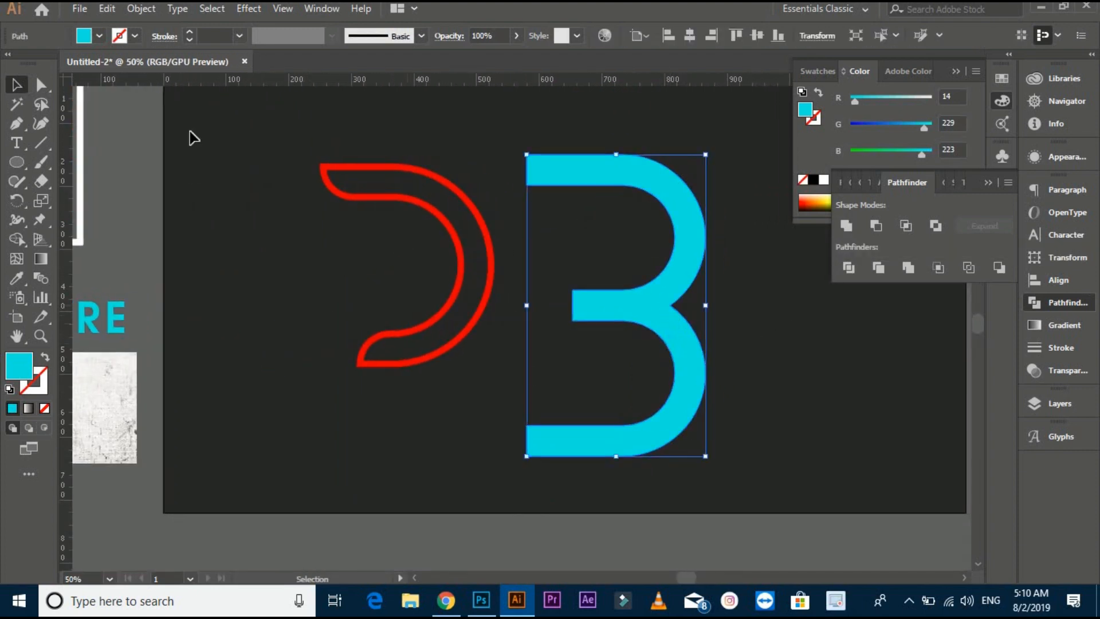
{"action": "left_click", "coordinate": [41, 85]}
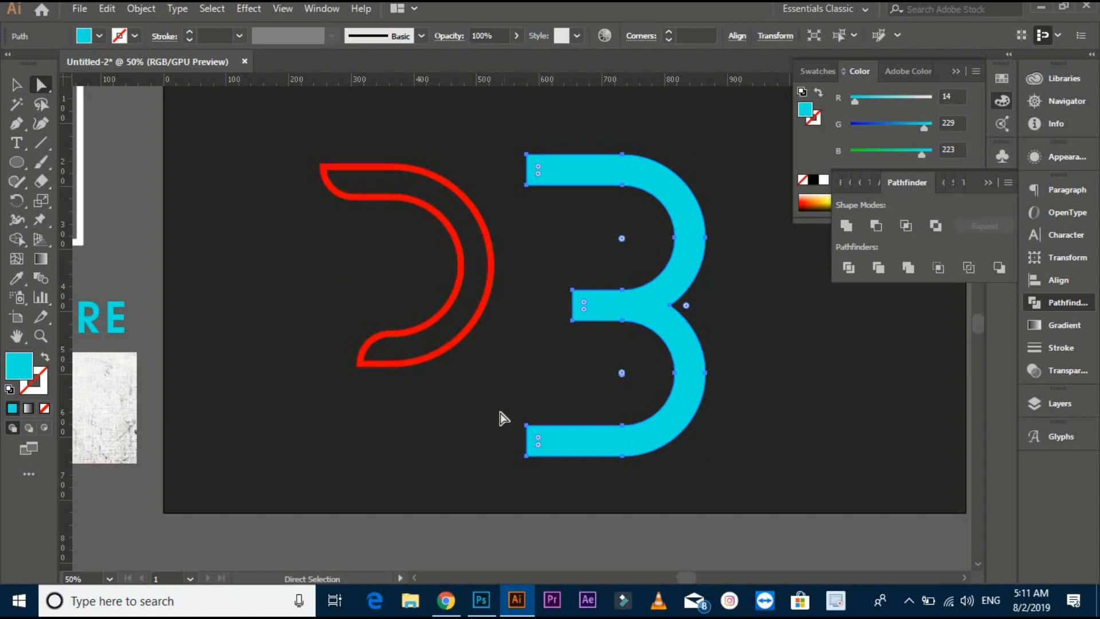
{"action": "left_click_drag", "start_coordinate": [543, 469], "coordinate": [544, 468]}
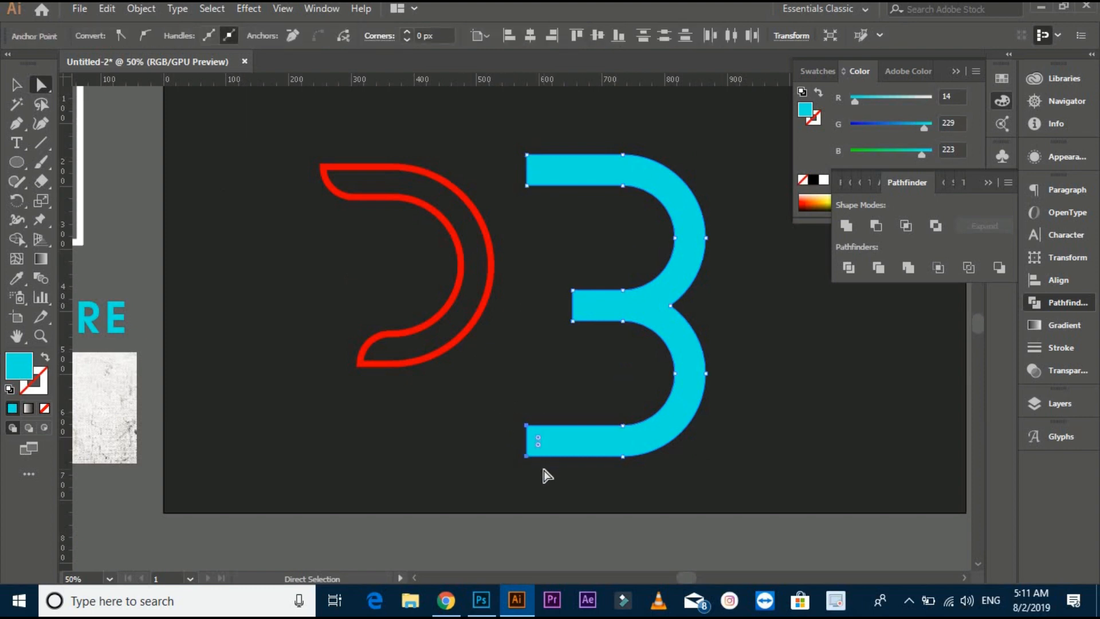
{"action": "key", "text": "shift+Left"}
{"action": "key", "text": "shift+Left"}
{"action": "key", "text": "shift+Left"}
{"action": "key", "text": "shift+Left"}
{"action": "key", "text": "shift+Left"}
{"action": "key", "text": "shift+Left"}
{"action": "key", "text": "shift+Left"}
{"action": "key", "text": "shift+Left"}
{"action": "key", "text": "shift+Left"}
{"action": "key", "text": "shift+Left"}
{"action": "key", "text": "shift+Left"}
{"action": "key", "text": "shift+Left"}
{"action": "key", "text": "shift+Left"}
{"action": "key", "text": "shift+Left"}
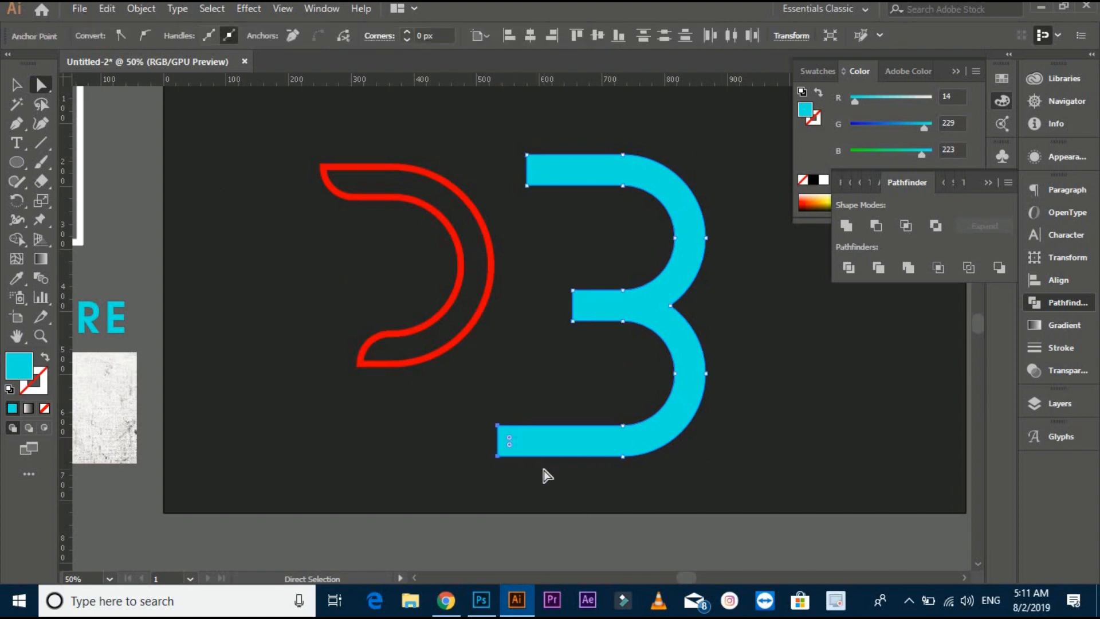
{"action": "key", "text": "shift+Left"}
{"action": "key", "text": "shift+Left"}
{"action": "key", "text": "shift+Left"}
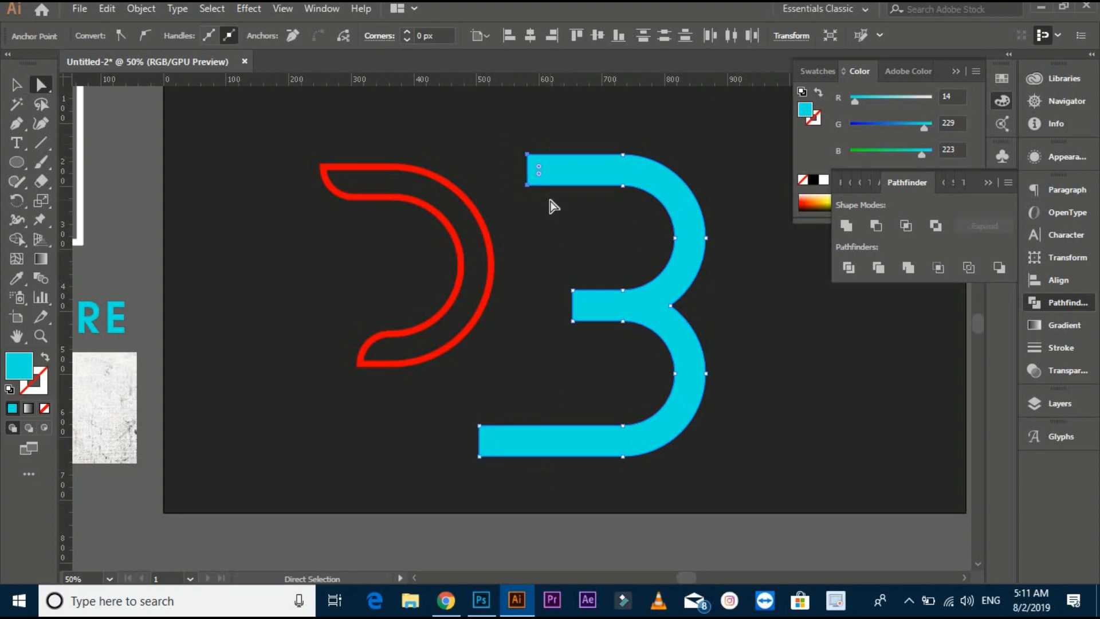
Shorten the cyan form's upper arm by about 50 px by moving its two end anchor points to the right.
{"action": "key", "text": "shift+Right"}
{"action": "key", "text": "shift+Right"}
{"action": "key", "text": "shift+Right"}
{"action": "key", "text": "shift+Right"}
{"action": "key", "text": "shift+Right"}
{"action": "key", "text": "shift+Right"}
{"action": "key", "text": "shift+Right"}
{"action": "key", "text": "shift+Right"}
{"action": "key", "text": "shift+Right"}
{"action": "key", "text": "shift+Right"}
{"action": "key", "text": "shift+Right"}
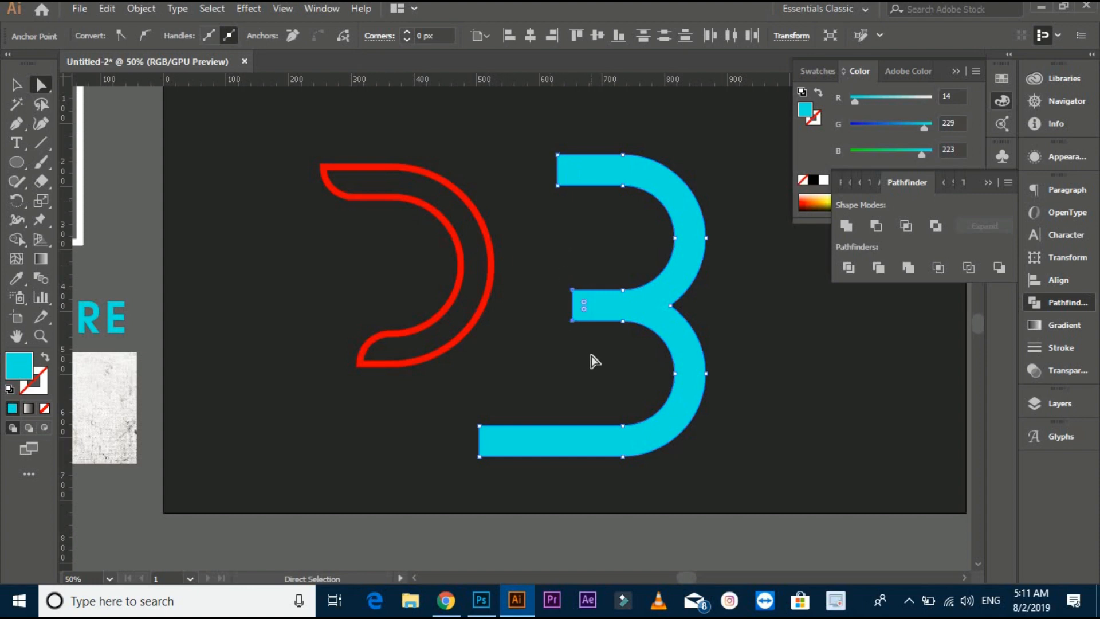
Extend the cyan form's middle arm about 75 px to the left by moving its two end anchor points.
{"action": "key", "text": "shift+Left"}
{"action": "key", "text": "shift+Left"}
{"action": "key", "text": "shift+Left"}
{"action": "key", "text": "shift+Left"}
{"action": "key", "text": "shift+Left"}
{"action": "key", "text": "shift+Left"}
{"action": "key", "text": "shift+Left"}
{"action": "key", "text": "shift+Left"}
{"action": "key", "text": "shift+Left"}
{"action": "key", "text": "shift+Left"}
{"action": "key", "text": "shift+Left"}
{"action": "key", "text": "shift+Left"}
{"action": "key", "text": "shift+Left"}
{"action": "key", "text": "shift+Left"}
{"action": "key", "text": "shift+Left"}
{"action": "key", "text": "shift+Left"}
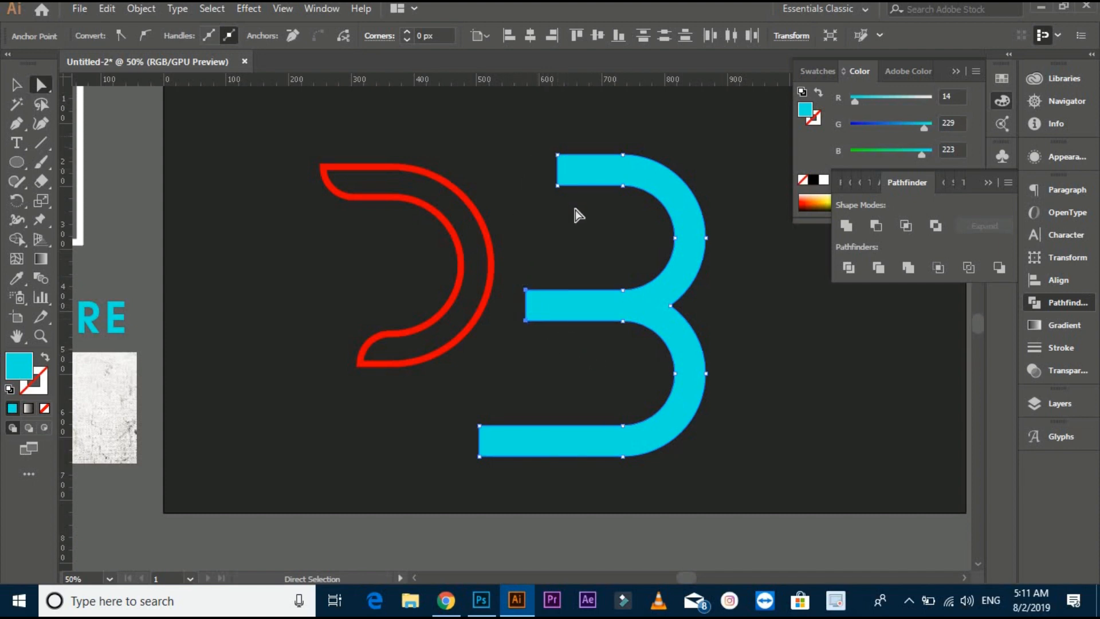
Fine-tune the end of the cyan form's upper arm slightly to the left and deselect the form.
{"action": "key", "text": "Right"}
{"action": "key", "text": "Right"}
{"action": "key", "text": "Right"}
{"action": "key", "text": "Right"}
{"action": "key", "text": "Right"}
{"action": "key", "text": "Right"}
{"action": "key", "text": "Right"}
{"action": "key", "text": "Right"}
{"action": "key", "text": "Left"}
{"action": "key", "text": "Left"}
{"action": "key", "text": "Left"}
{"action": "key", "text": "Left"}
{"action": "key", "text": "Left"}
{"action": "key", "text": "Left"}
{"action": "key", "text": "Left"}
{"action": "key", "text": "Left"}
{"action": "left_click", "coordinate": [577, 209]}
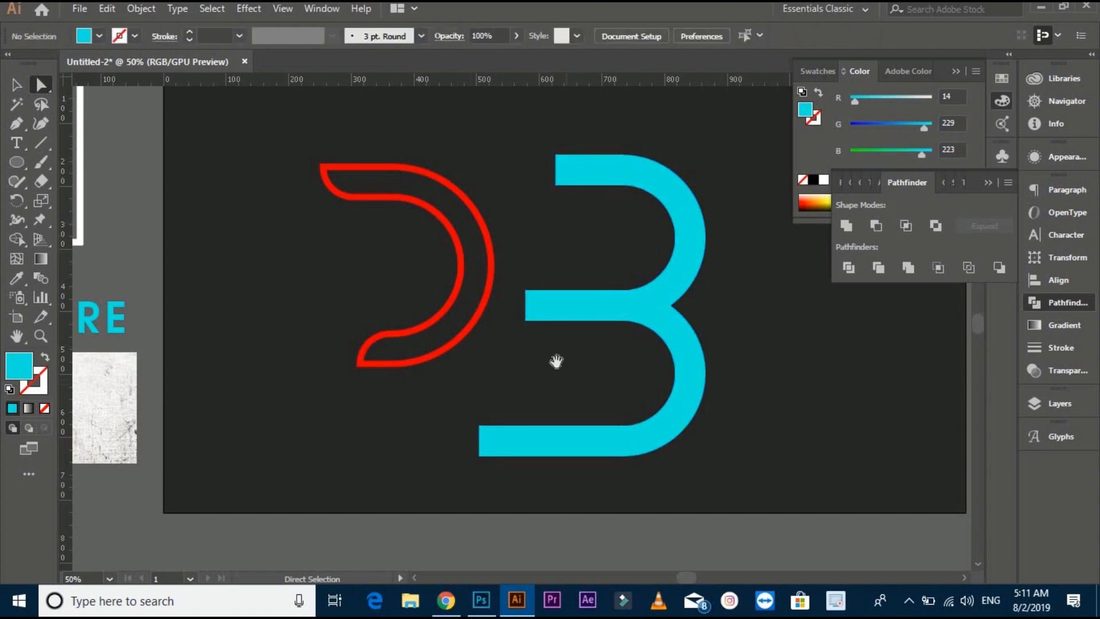
Round the upper corner at the end of each of the cyan form's three arms with a 48 px radius.
{"action": "left_click_drag", "start_coordinate": [516, 408], "coordinate": [461, 467]}
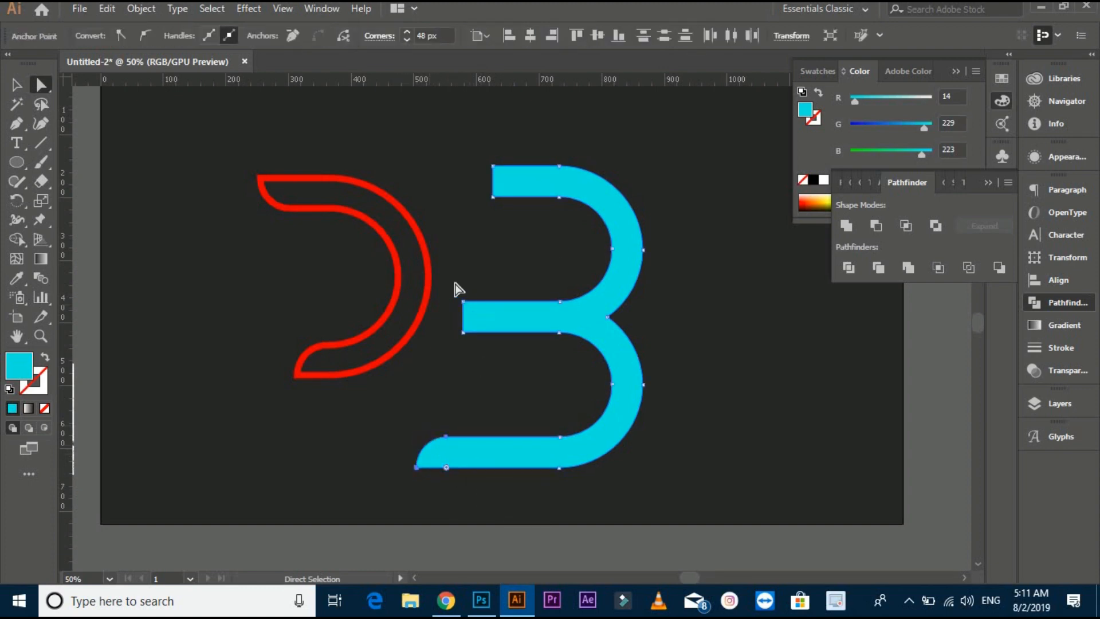
{"action": "left_click_drag", "start_coordinate": [476, 322], "coordinate": [511, 346]}
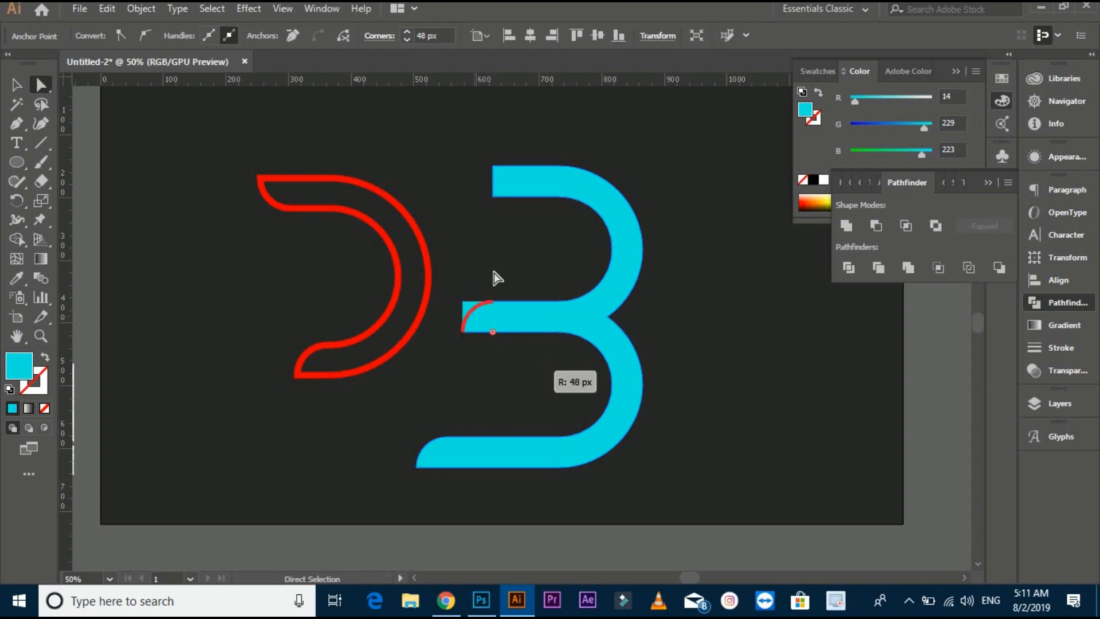
{"action": "left_click_drag", "start_coordinate": [506, 183], "coordinate": [516, 189]}
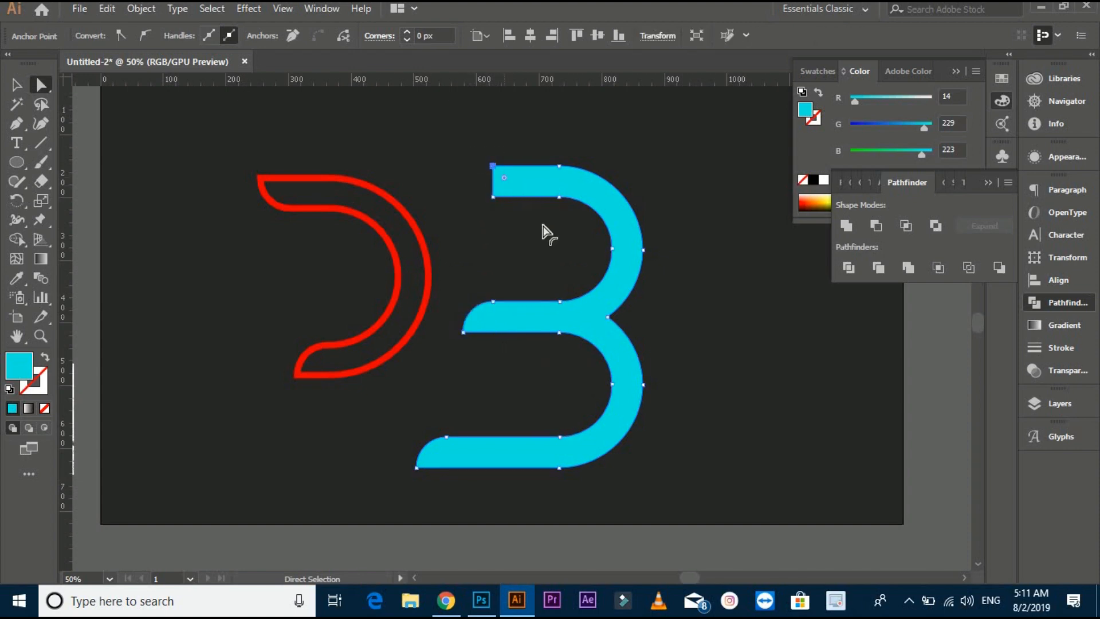
{"action": "left_click", "coordinate": [510, 282]}
{"action": "left_click_drag", "start_coordinate": [511, 282], "coordinate": [494, 283]}
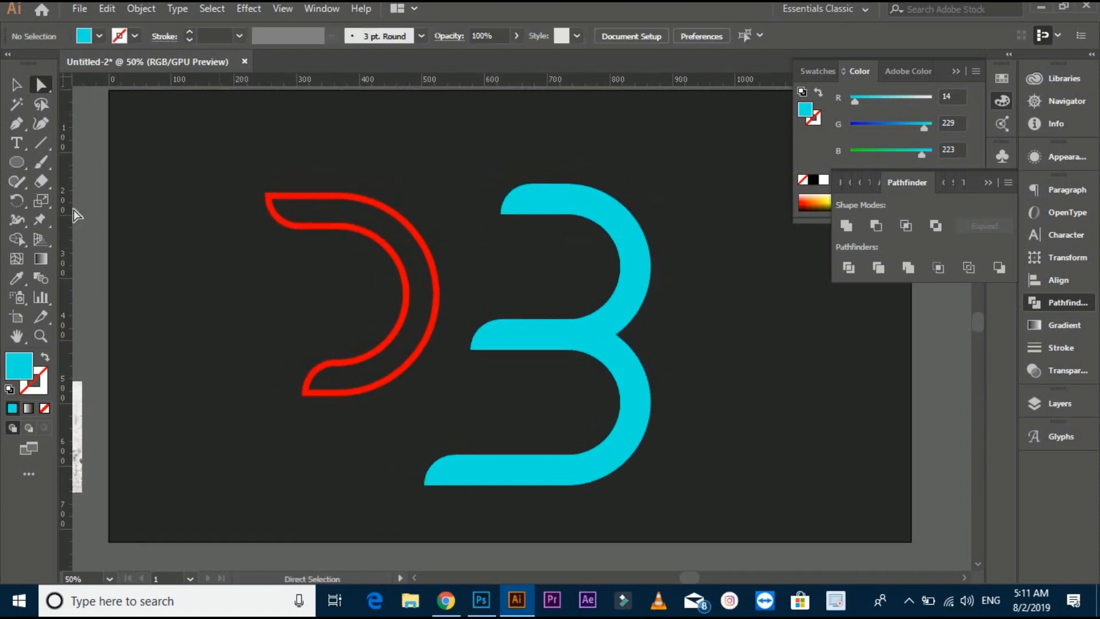
Scale the cyan form down proportionally to the height of the red D-shaped form and align it beside that form.
{"action": "key", "text": "v"}
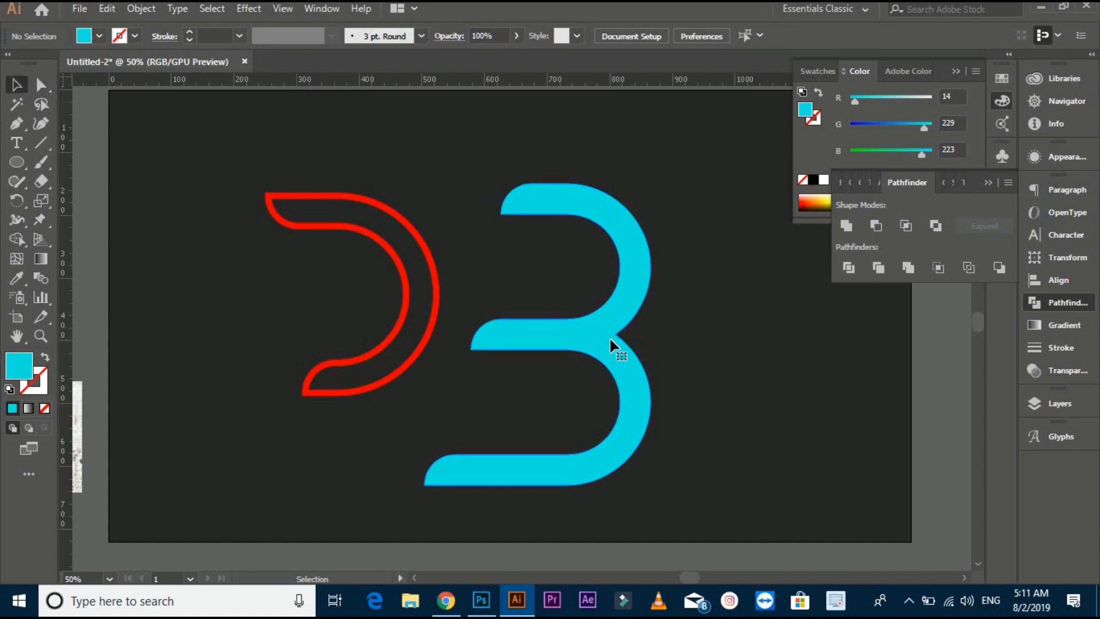
{"action": "left_click", "coordinate": [610, 336]}
{"action": "left_click_drag", "start_coordinate": [651, 487], "coordinate": [597, 432]}
{"action": "left_click", "coordinate": [559, 427]}
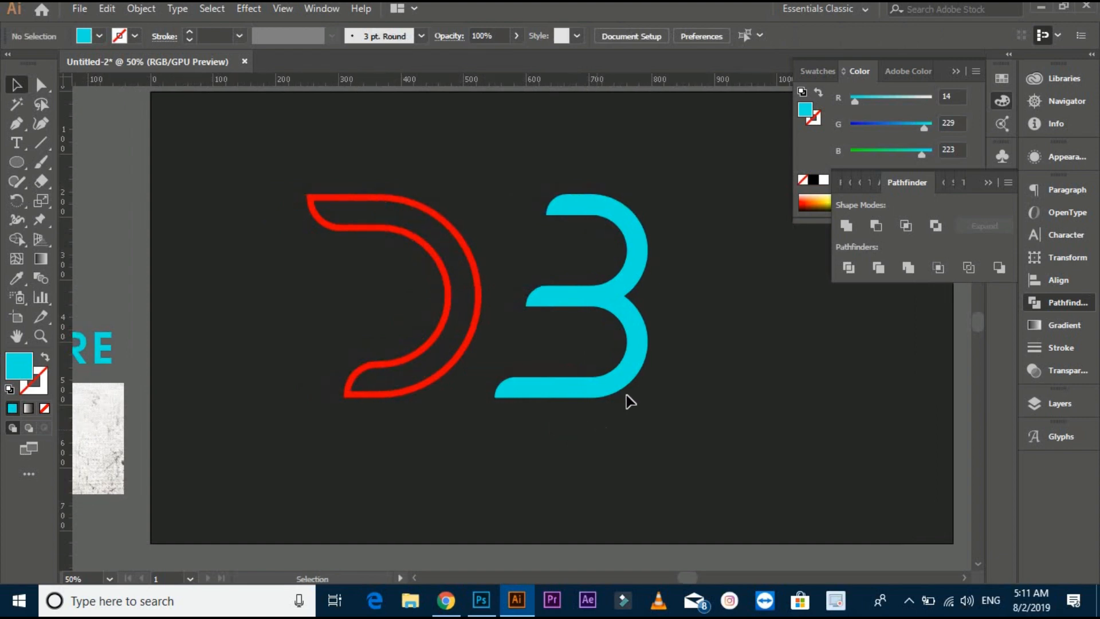
Swap the cyan form's fill and stroke, set its stroke weight to 10 pt, and deselect it.
{"action": "left_click", "coordinate": [634, 370]}
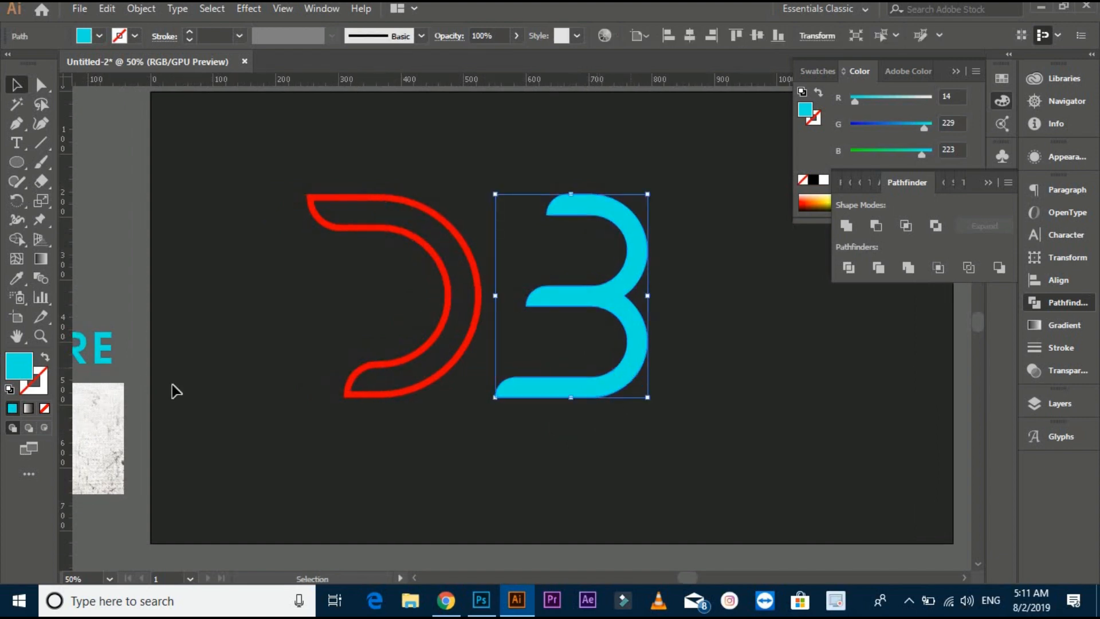
{"action": "left_click", "coordinate": [45, 359]}
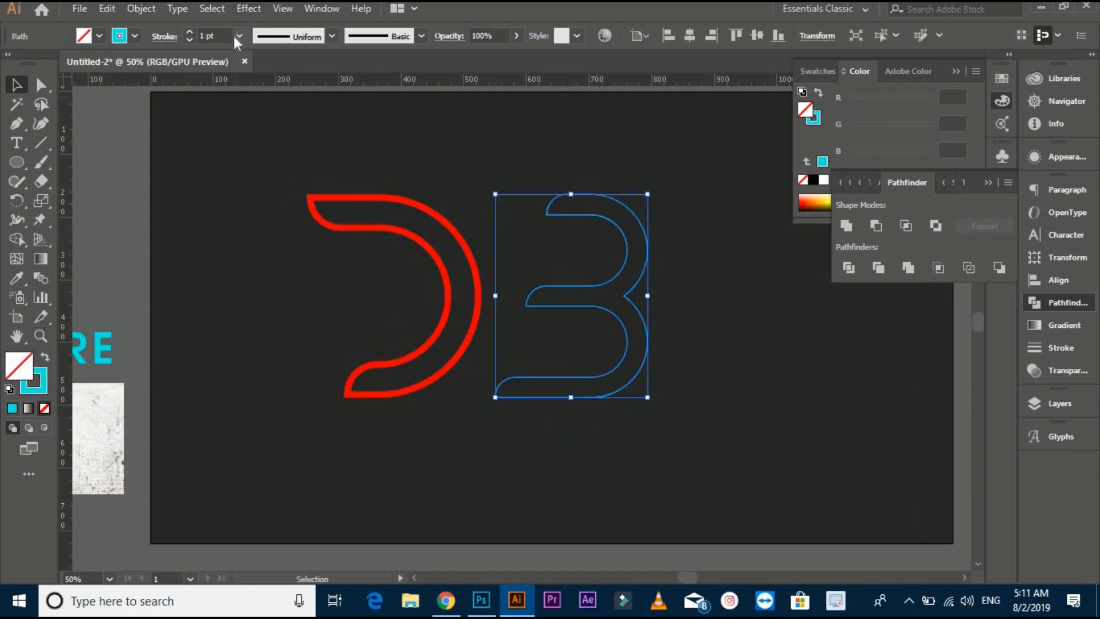
{"action": "left_click", "coordinate": [214, 36]}
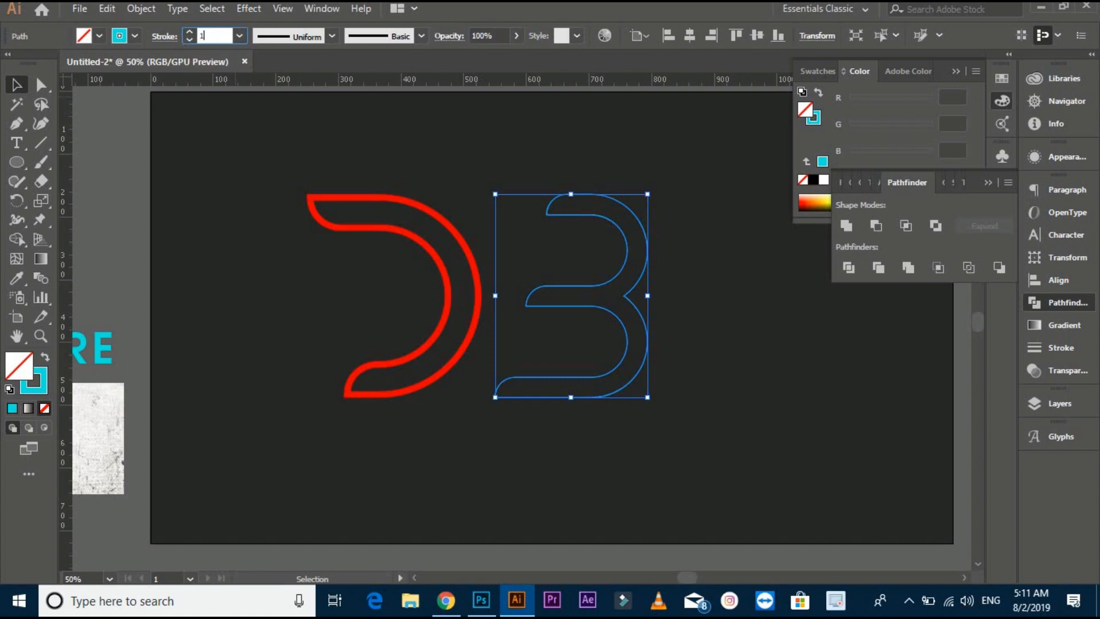
{"action": "key", "text": "Return"}
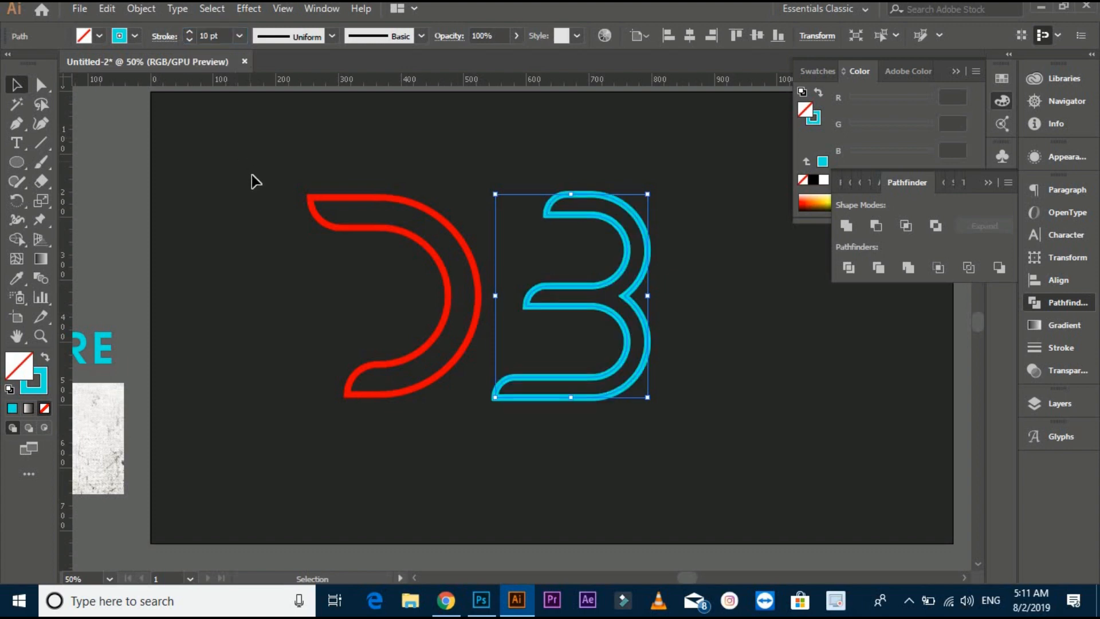
{"action": "left_click", "coordinate": [250, 178]}
{"action": "left_click_drag", "start_coordinate": [234, 216], "coordinate": [201, 216]}
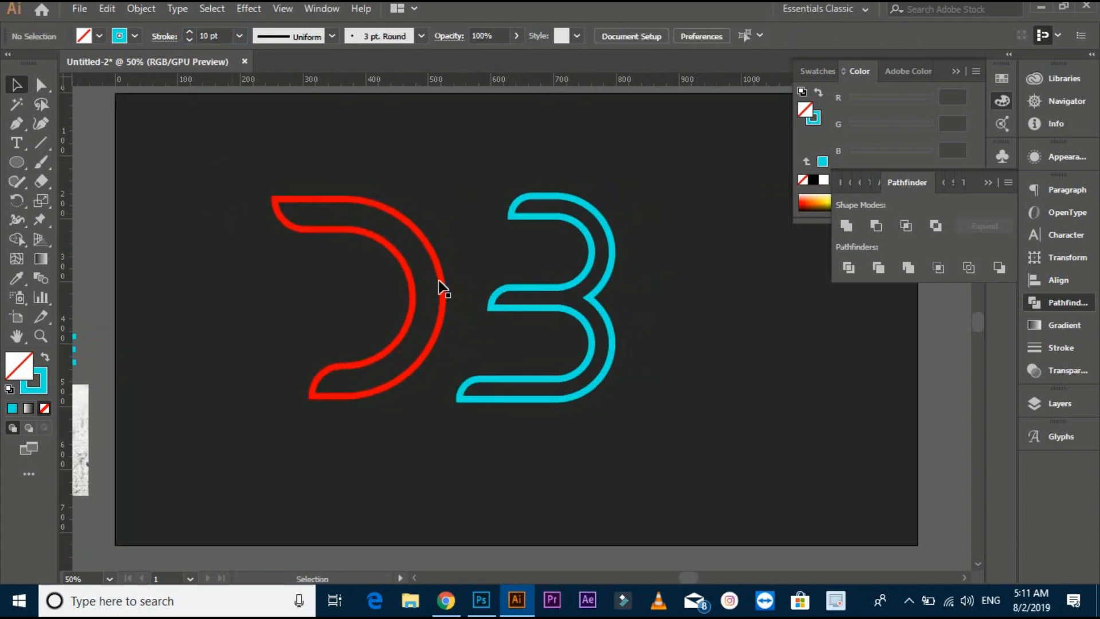
Expand only the stroke of the cyan form, leaving its fill out, and deselect it.
{"action": "left_click", "coordinate": [494, 313]}
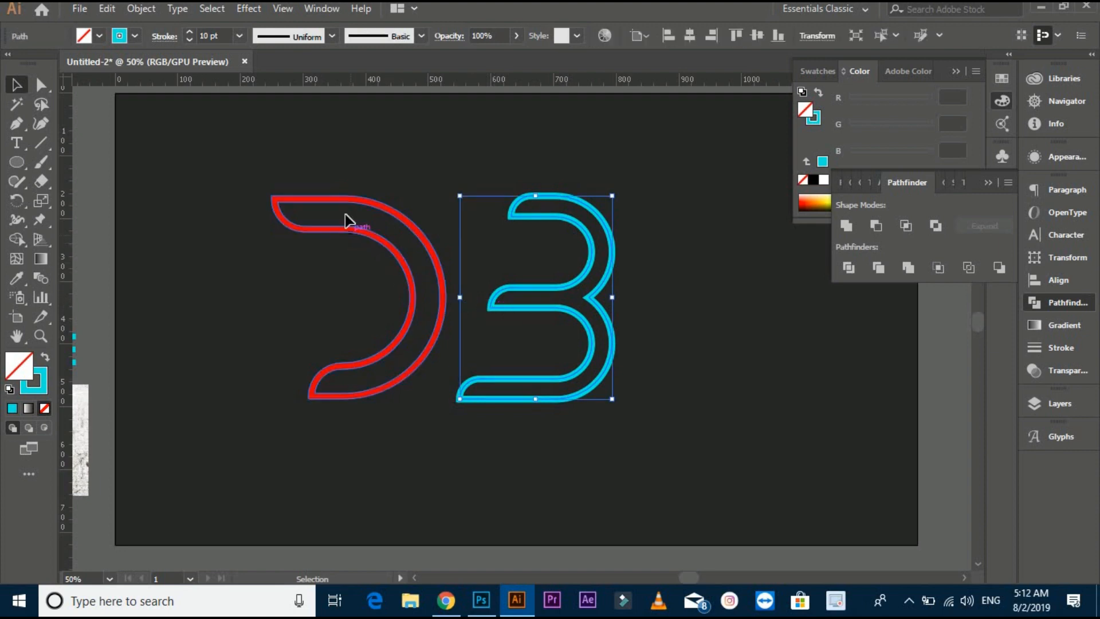
{"action": "left_click_drag", "start_coordinate": [432, 177], "coordinate": [404, 177]}
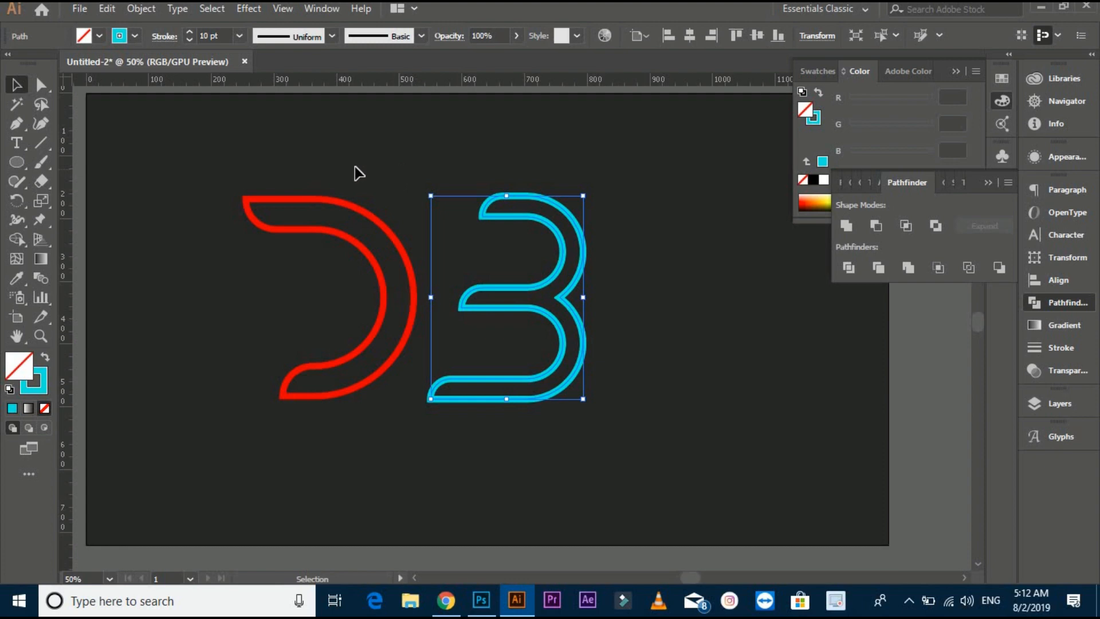
{"action": "left_click", "coordinate": [143, 10]}
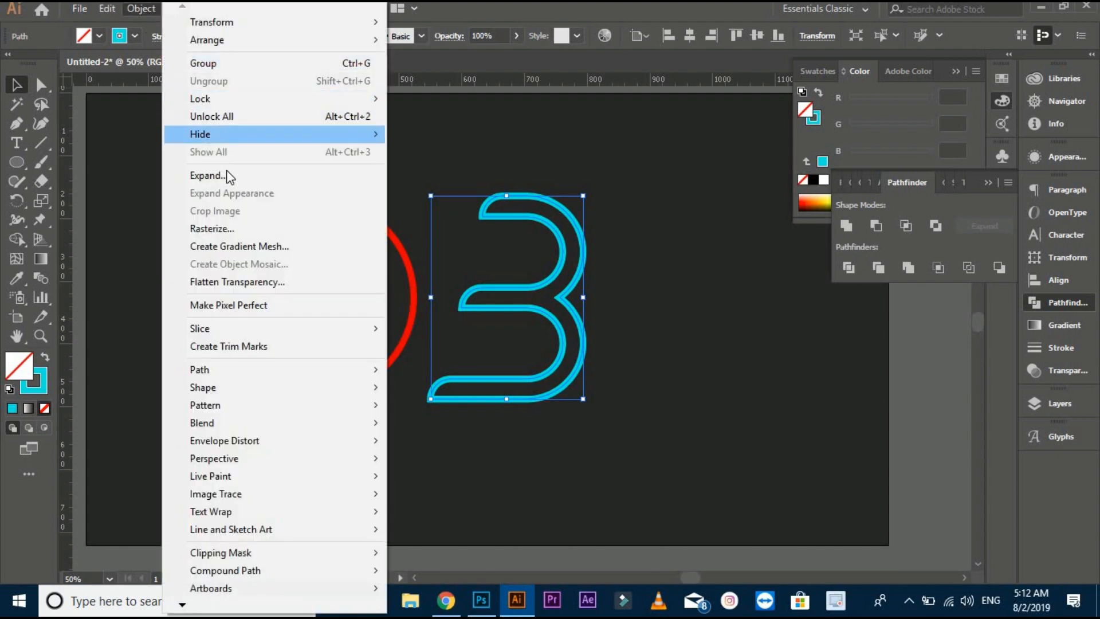
{"action": "left_click", "coordinate": [248, 180]}
{"action": "left_click", "coordinate": [501, 245]}
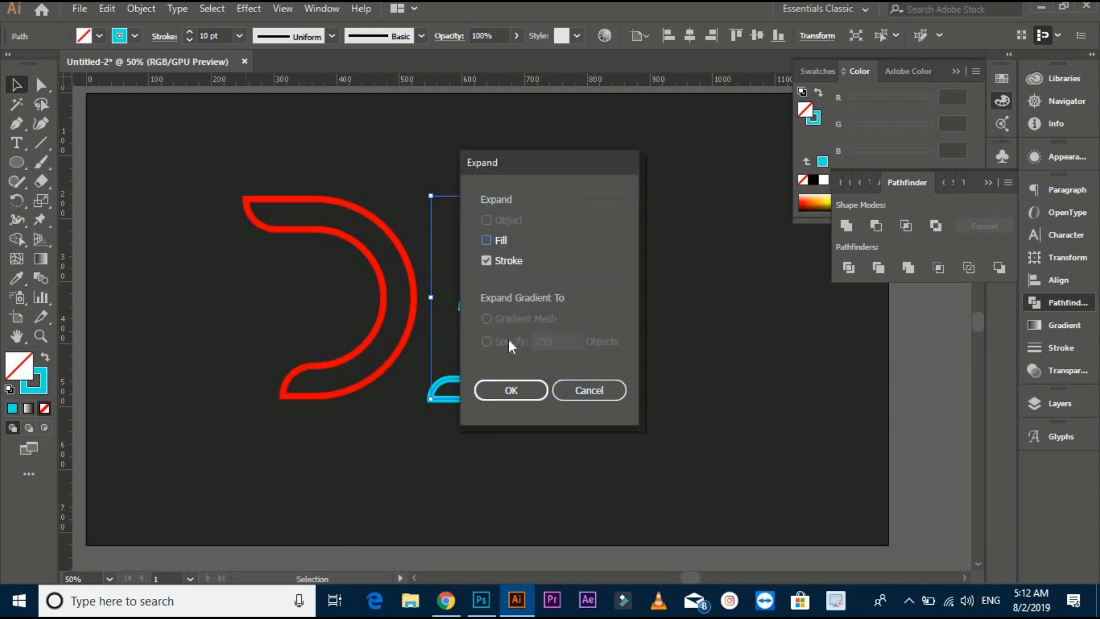
{"action": "left_click", "coordinate": [508, 388]}
{"action": "left_click", "coordinate": [532, 457]}
Scale both the red and cyan forms down together by roughly a third and place them in the upper middle of the artboard.
{"action": "scroll", "coordinate": [577, 462], "scroll_direction": "down", "scroll_amount": 2}
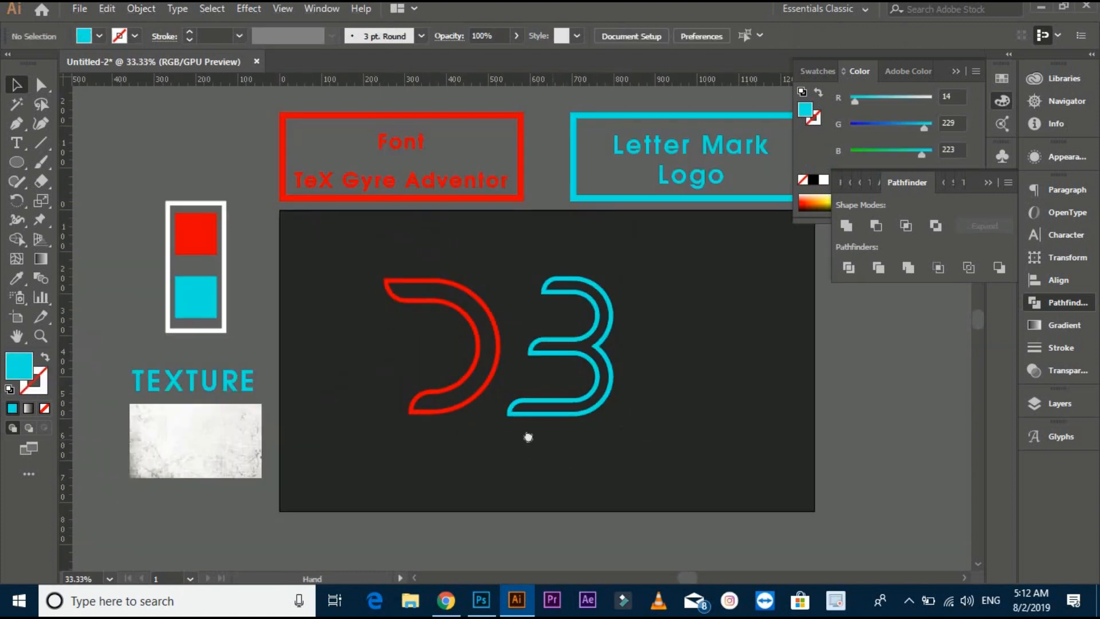
{"action": "left_click_drag", "start_coordinate": [510, 429], "coordinate": [540, 376]}
{"action": "left_click_drag", "start_coordinate": [317, 259], "coordinate": [575, 395]}
{"action": "left_click_drag", "start_coordinate": [516, 348], "coordinate": [598, 389]}
{"action": "left_click", "coordinate": [580, 376]}
{"action": "scroll", "coordinate": [571, 367], "scroll_direction": "up", "scroll_amount": 1}
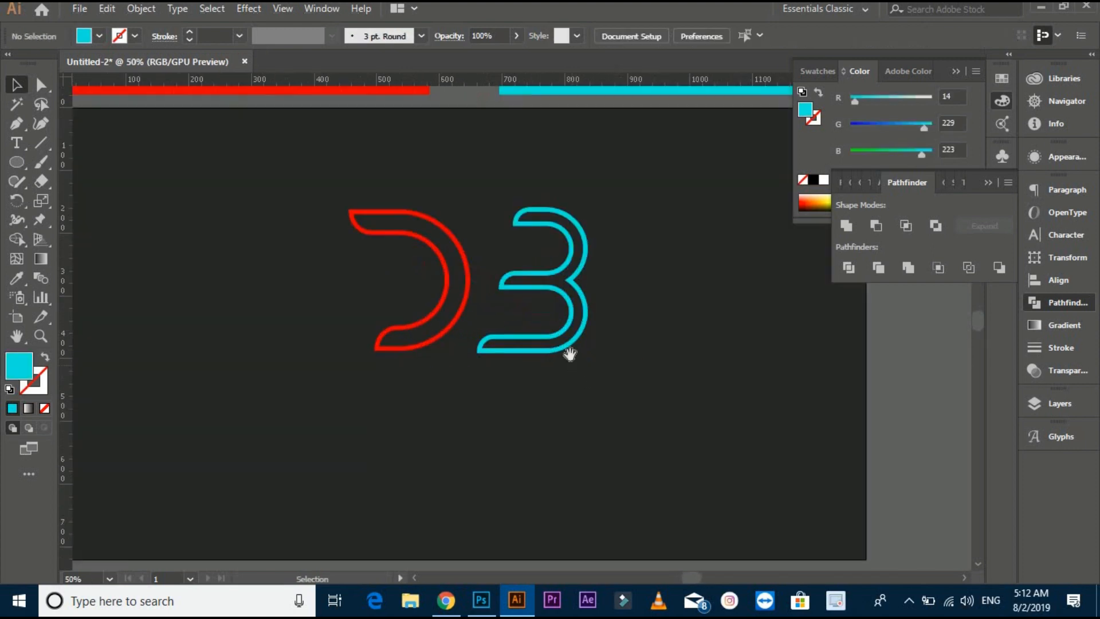
{"action": "left_click_drag", "start_coordinate": [565, 352], "coordinate": [538, 392]}
{"action": "left_click", "coordinate": [567, 391]}
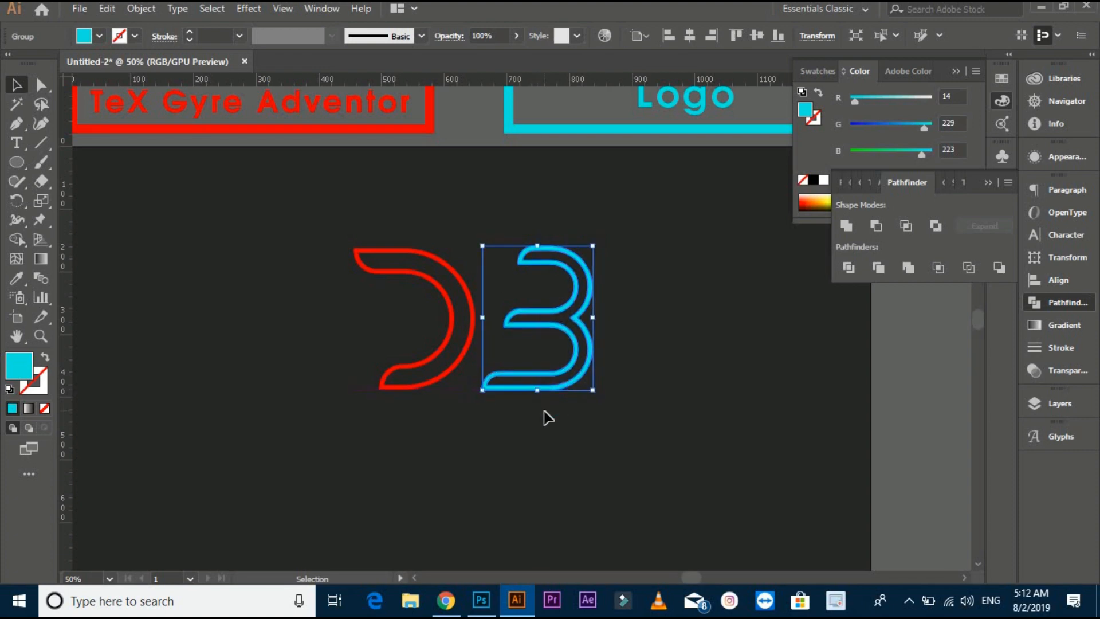
{"action": "left_click", "coordinate": [546, 418]}
{"action": "left_click", "coordinate": [558, 266]}
{"action": "left_click_drag", "start_coordinate": [539, 243], "coordinate": [542, 249]}
{"action": "left_click", "coordinate": [602, 253]}
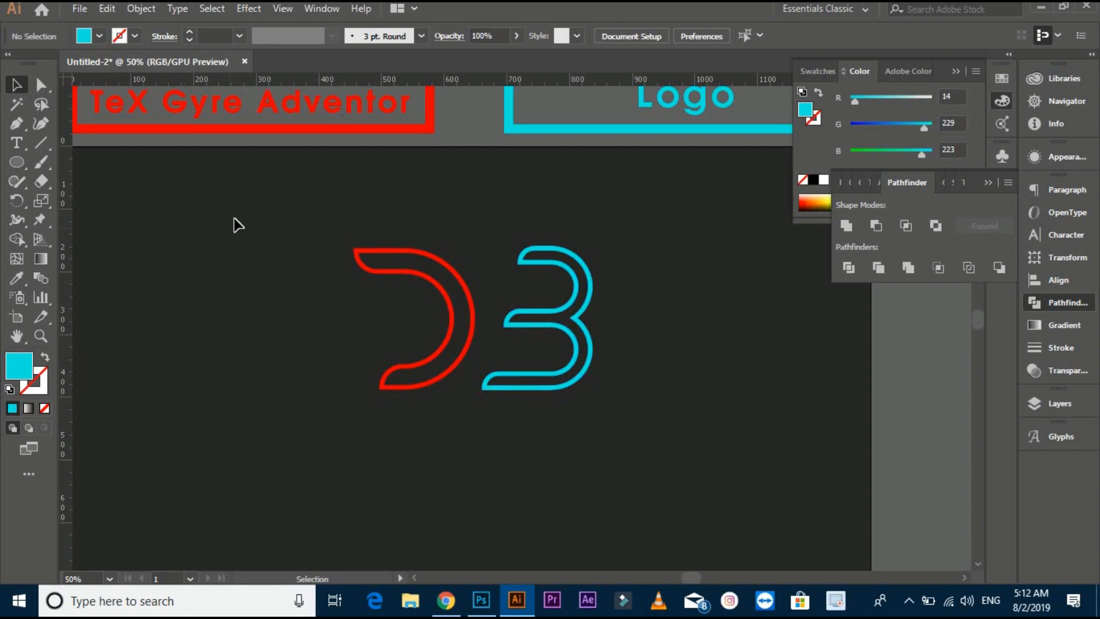
Shift the red and cyan forms slightly left to centre them on the artboard, and group the two forms.
{"action": "key", "text": "ctrl+minus"}
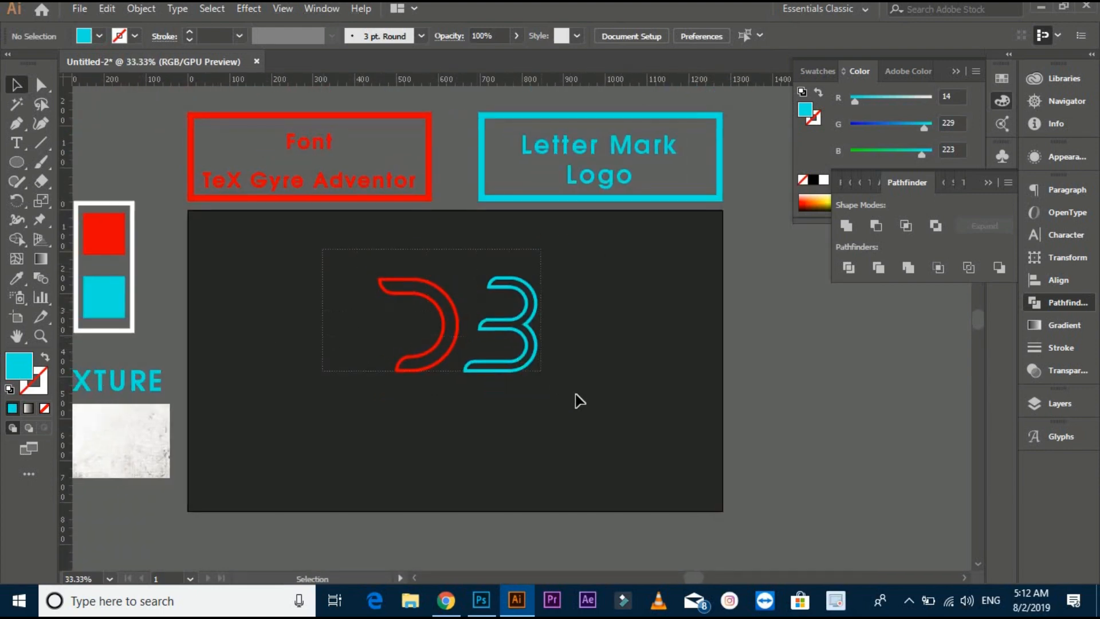
{"action": "left_click_drag", "start_coordinate": [527, 371], "coordinate": [506, 375]}
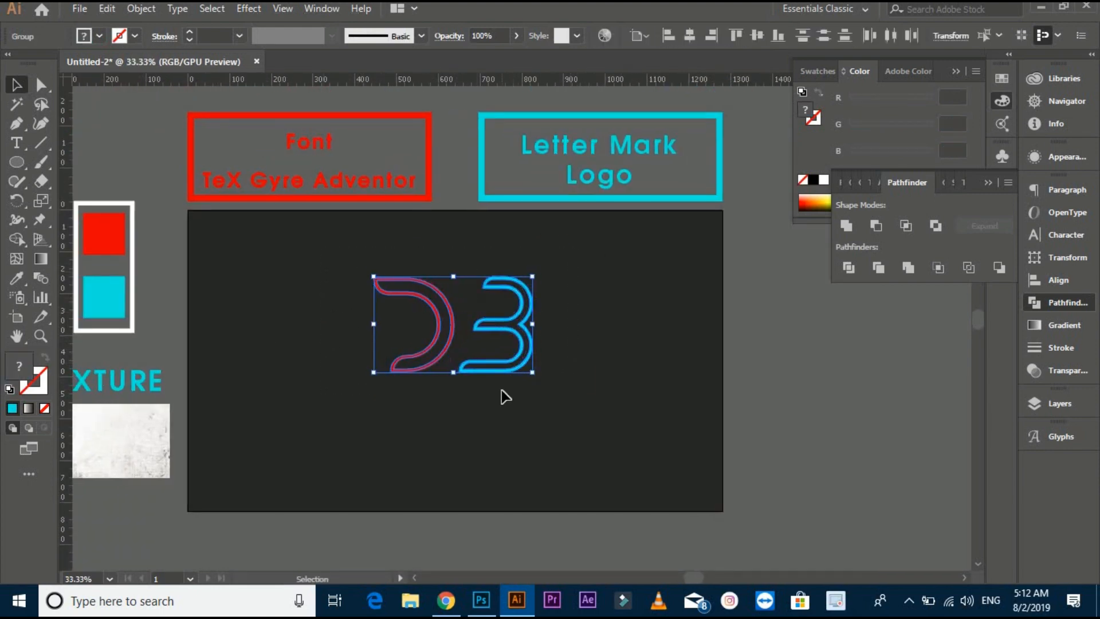
{"action": "left_click", "coordinate": [502, 395]}
{"action": "left_click_drag", "start_coordinate": [380, 376], "coordinate": [434, 385]}
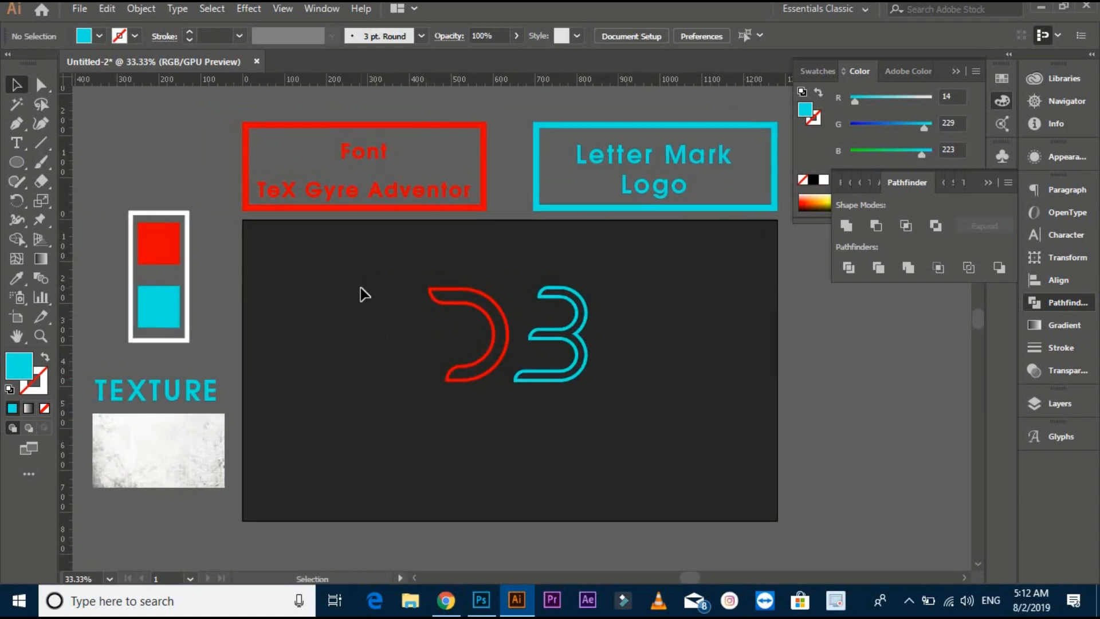
{"action": "left_click_drag", "start_coordinate": [369, 273], "coordinate": [658, 417]}
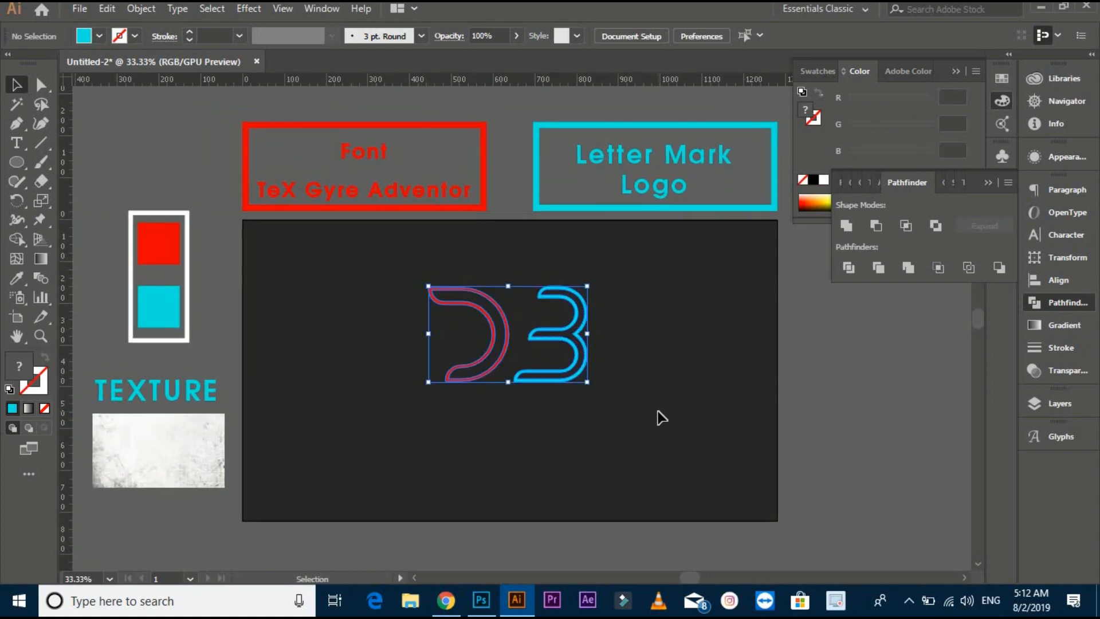
{"action": "left_click", "coordinate": [618, 408]}
{"action": "left_click_drag", "start_coordinate": [617, 403], "coordinate": [607, 403]}
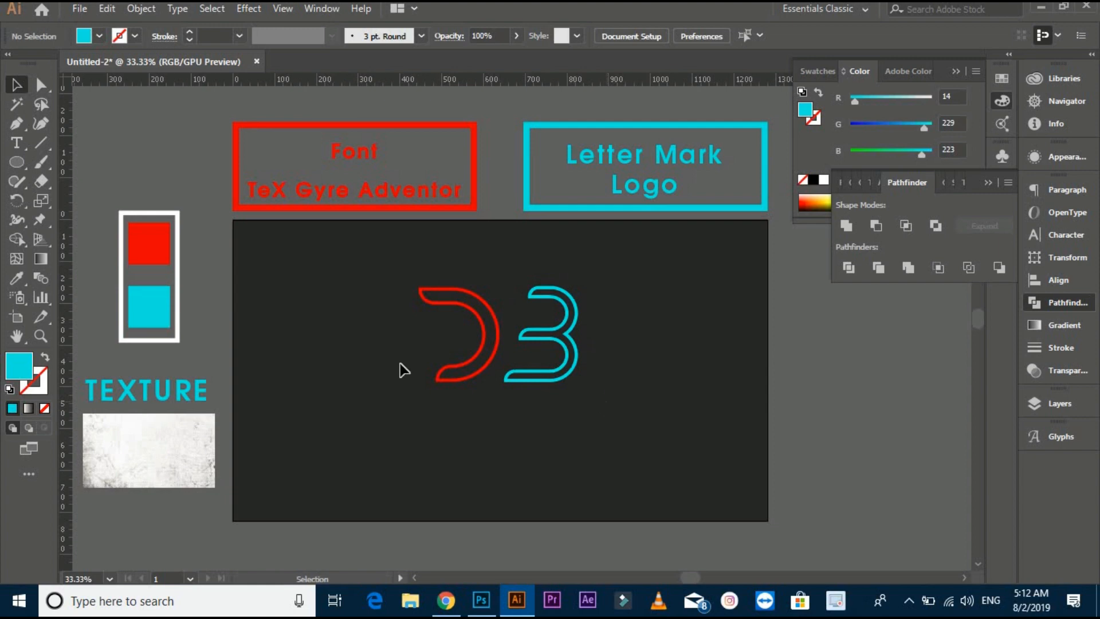
Add the point text "rOCK bOY" in the lower part of the artboard.
{"action": "left_click", "coordinate": [16, 143]}
{"action": "left_click", "coordinate": [334, 447]}
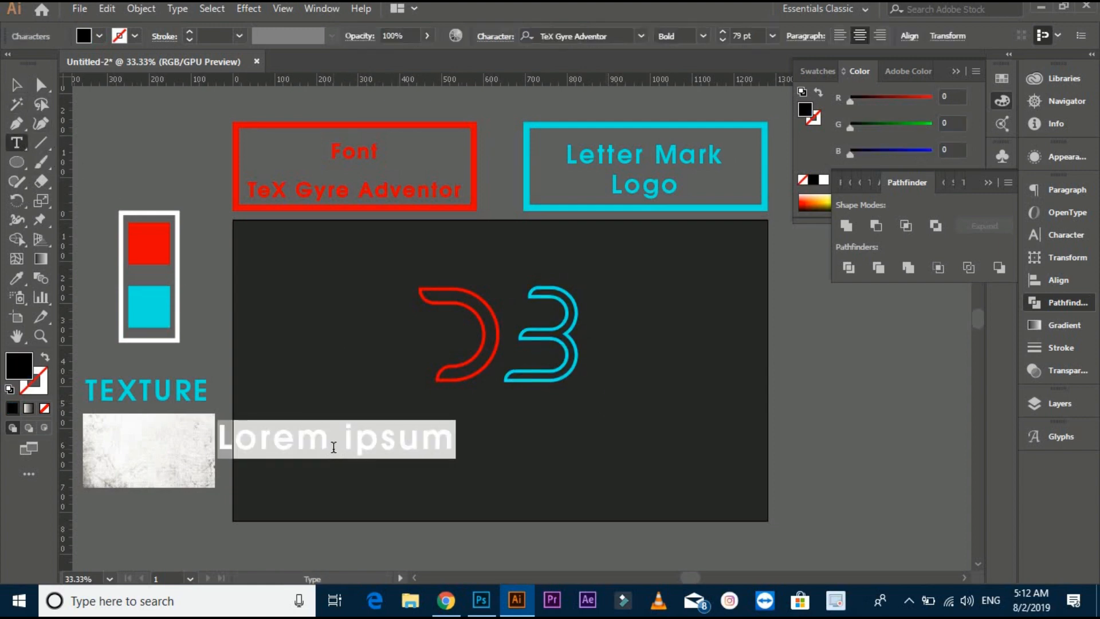
{"action": "key", "text": "BackSpace"}
{"action": "type", "text": "r"}
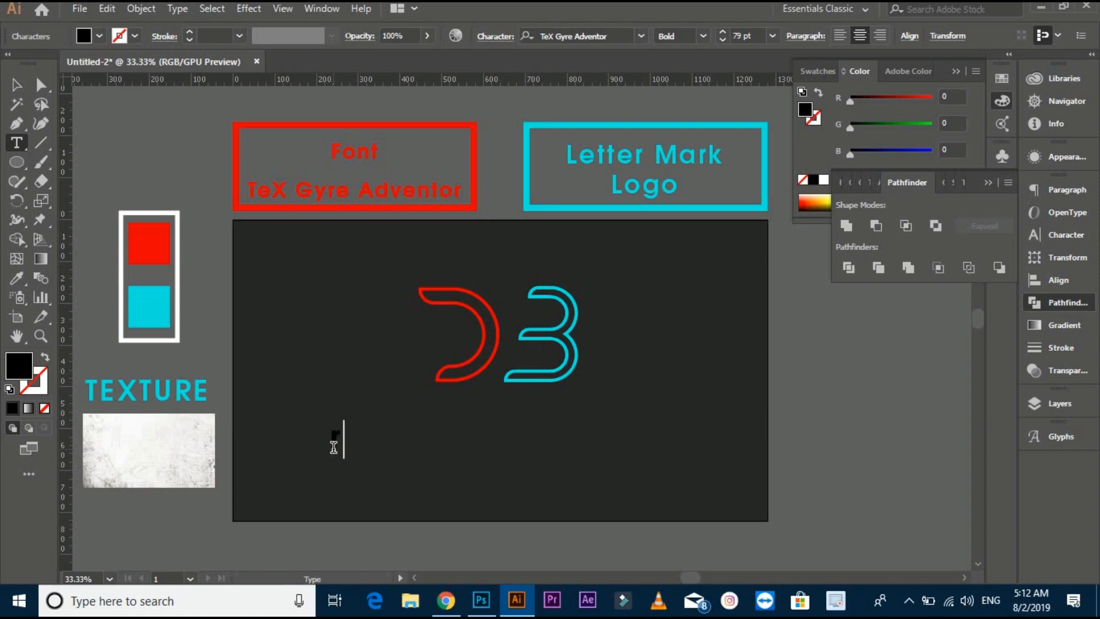
{"action": "type", "text": "OCK"}
{"action": "key", "text": "BackSpace"}
{"action": "key", "text": "BackSpace"}
{"action": "key", "text": "BackSpace"}
{"action": "key", "text": "BackSpace"}
{"action": "type", "text": "RO"}
{"action": "key", "text": "BackSpace"}
{"action": "key", "text": "BackSpace"}
{"action": "type", "text": "rOCK"}
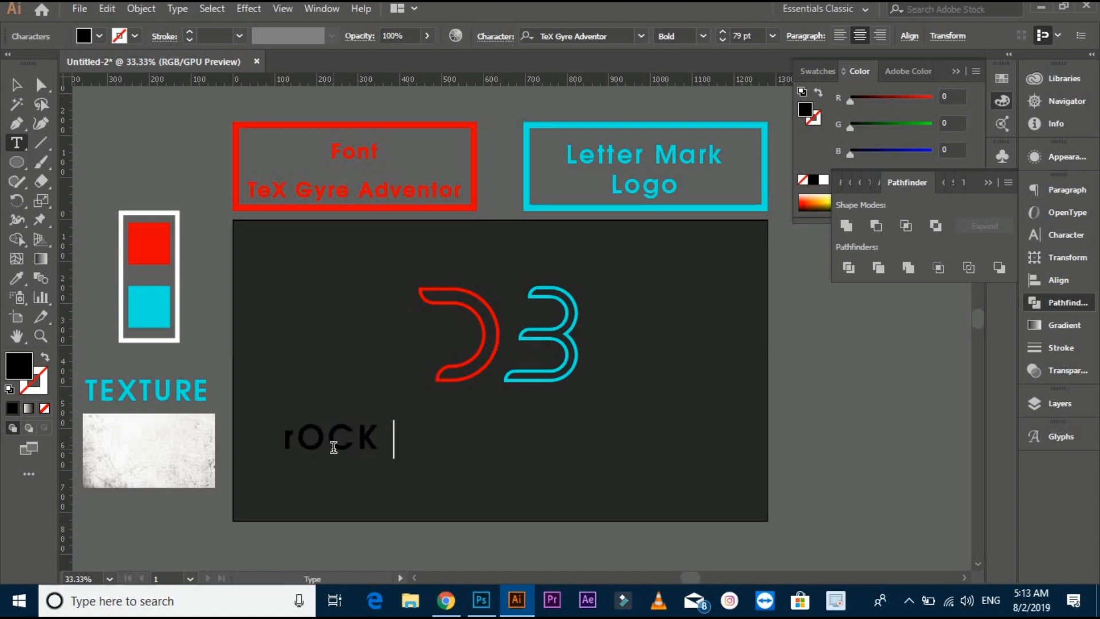
{"action": "type", "text": " B"}
{"action": "key", "text": "BackSpace"}
{"action": "type", "text": "bOY"}
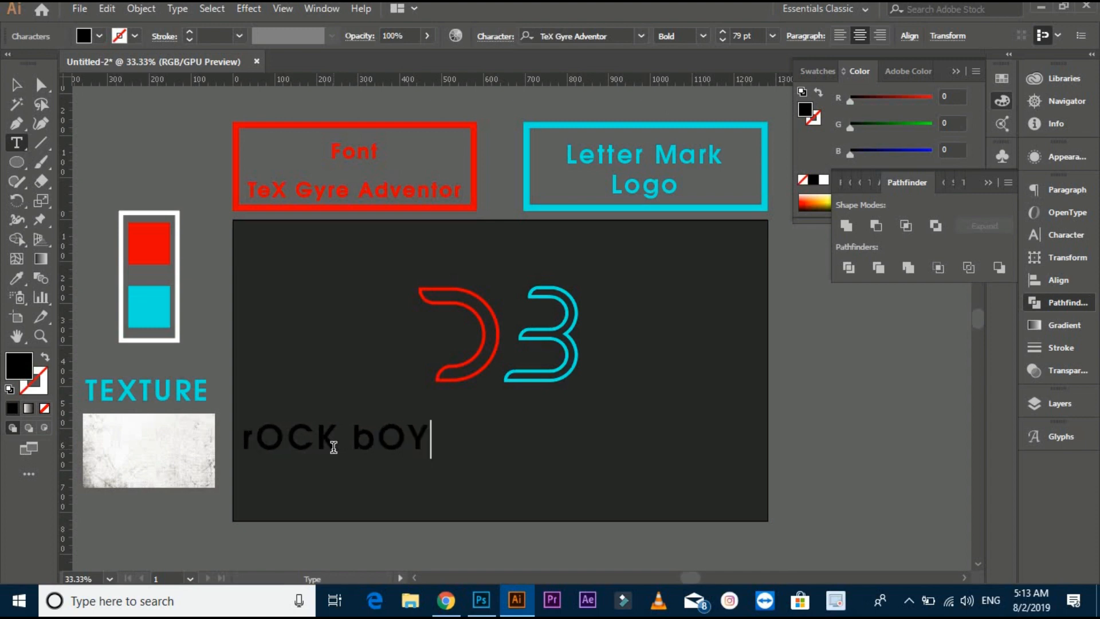
{"action": "key", "text": "Escape"}
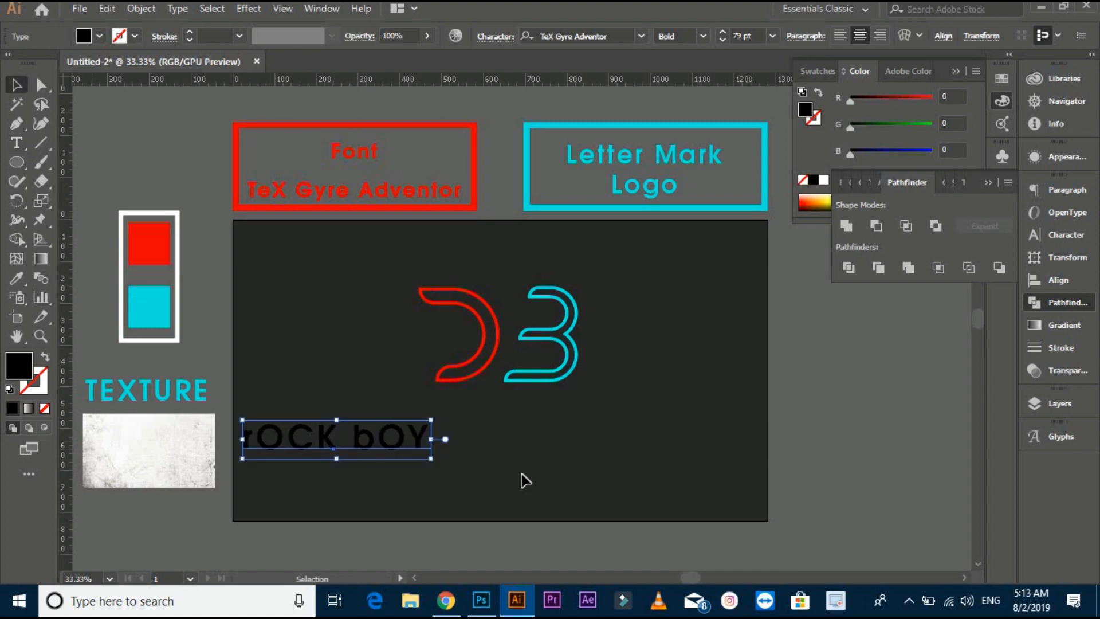
Move the "rOCK bOY" text directly beneath the red and cyan letter forms.
{"action": "left_click_drag", "start_coordinate": [403, 439], "coordinate": [573, 408]}
{"action": "scroll", "coordinate": [603, 404], "scroll_direction": "up", "scroll_amount": 1}
{"action": "scroll", "coordinate": [287, 300], "scroll_direction": "down", "scroll_amount": 1}
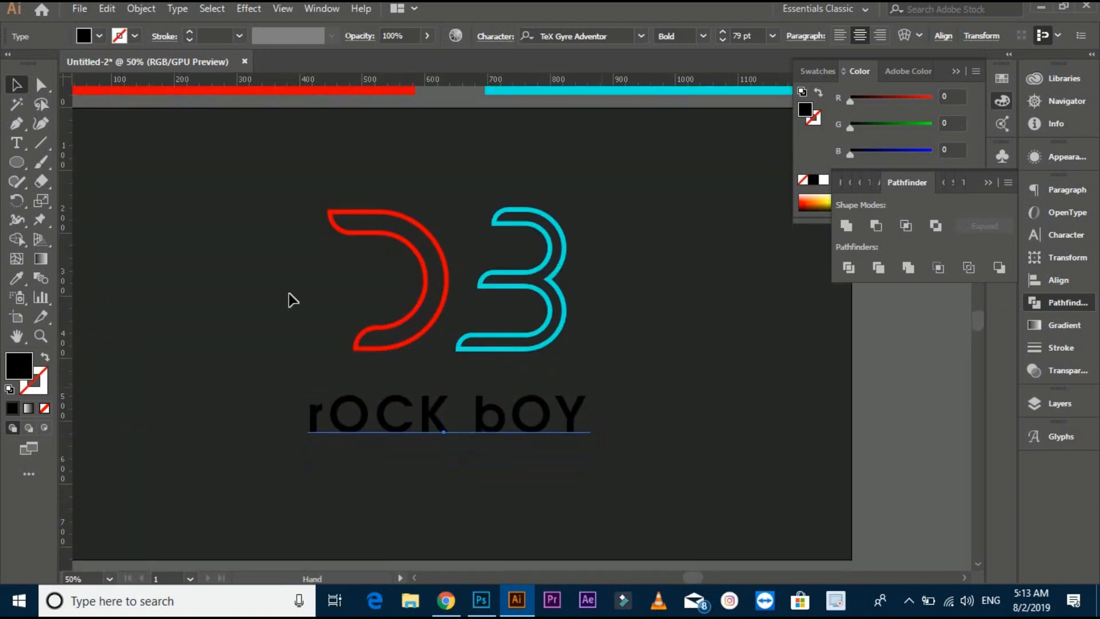
Colour the word "rOCK" red by sampling the red palette square with the Eyedropper.
{"action": "left_click", "coordinate": [17, 143]}
{"action": "left_click_drag", "start_coordinate": [308, 413], "coordinate": [389, 414]}
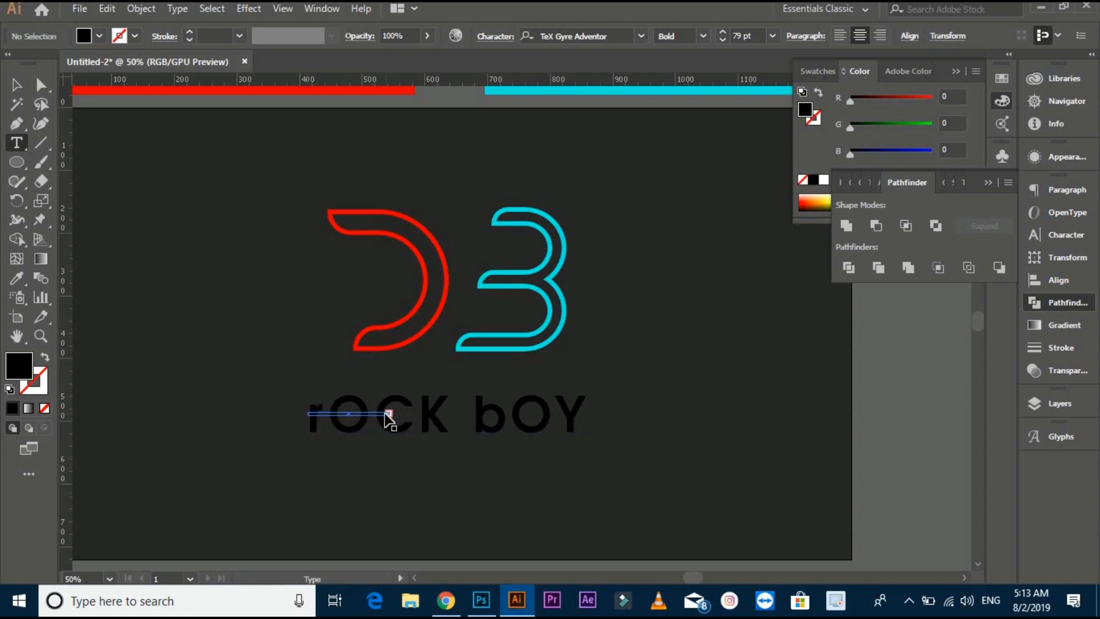
{"action": "left_click", "coordinate": [323, 417]}
{"action": "left_click_drag", "start_coordinate": [307, 418], "coordinate": [454, 422]}
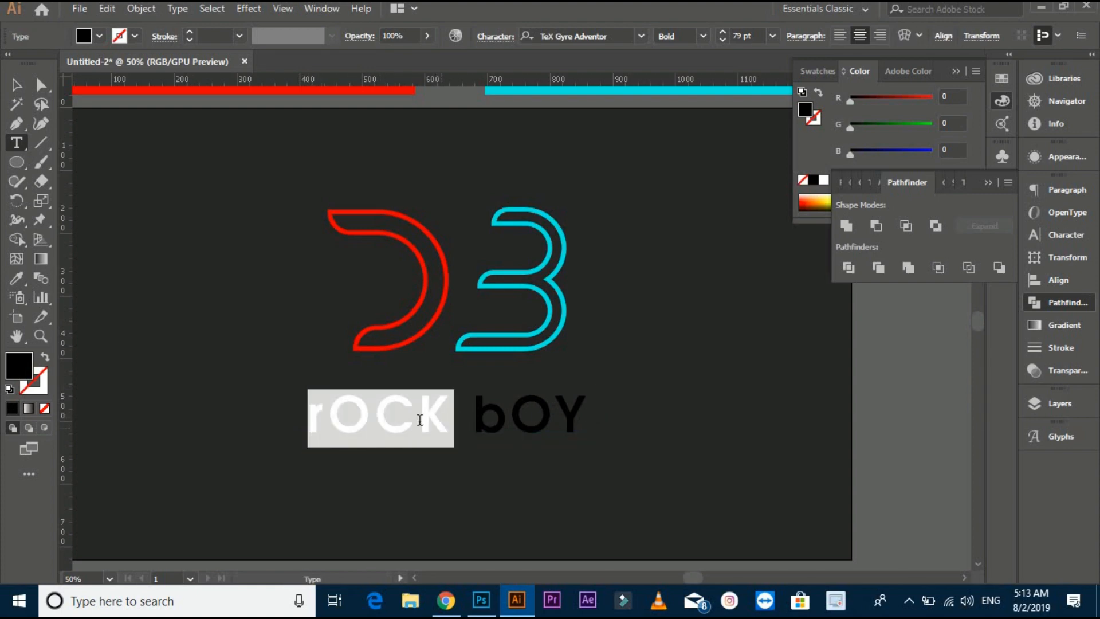
{"action": "key", "text": "ctrl+minus"}
{"action": "left_click", "coordinate": [17, 278]}
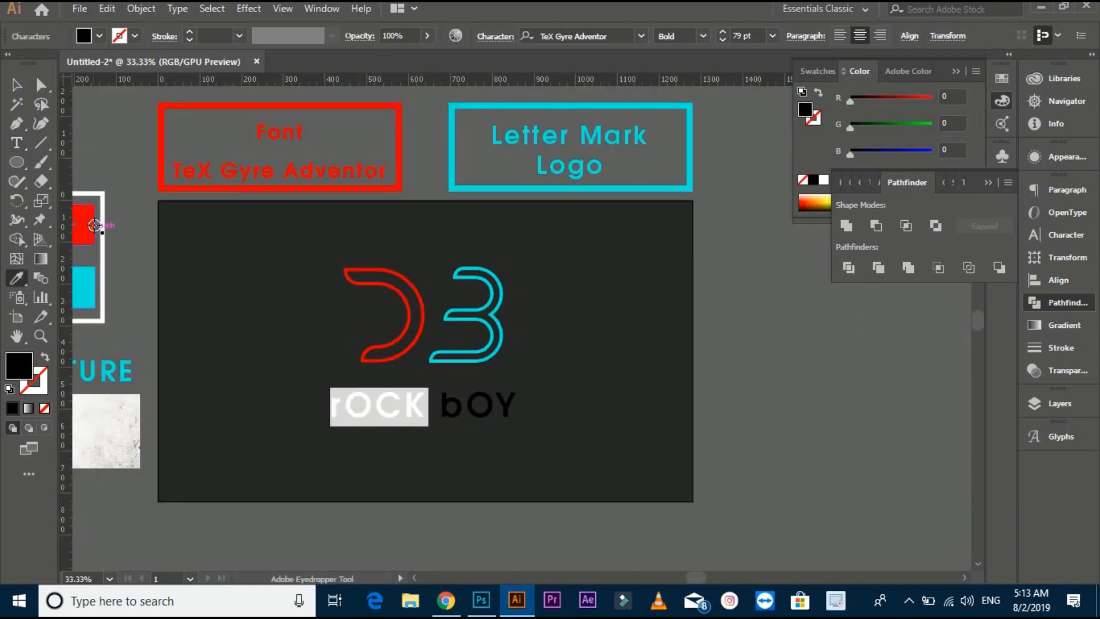
{"action": "left_click", "coordinate": [91, 223]}
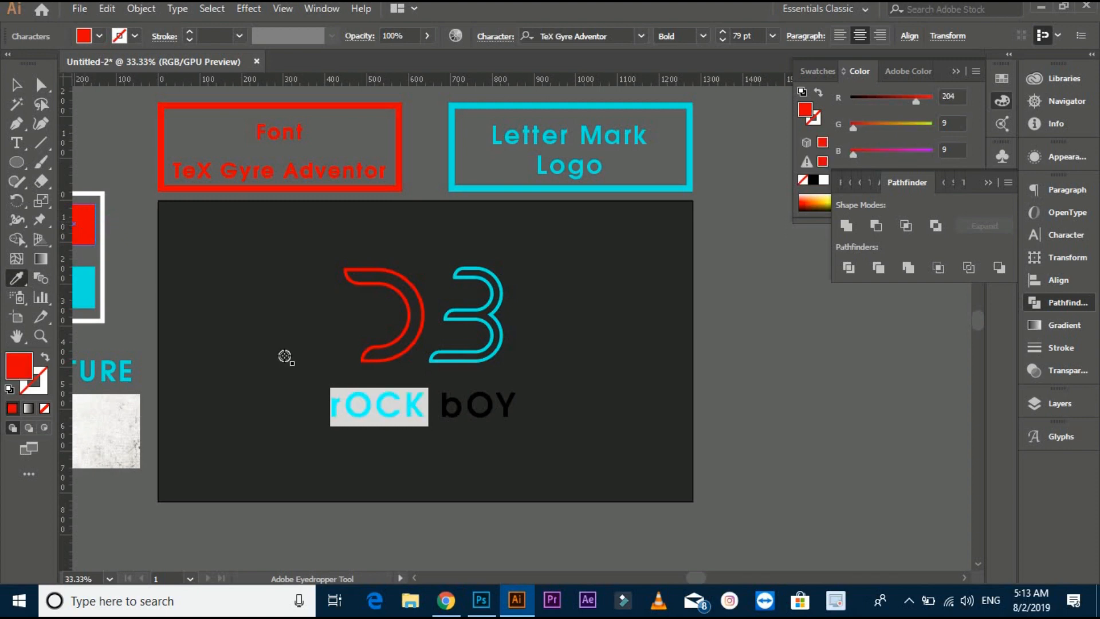
Colour the word "bOY" cyan by sampling the cyan palette square and deselect the text.
{"action": "left_click", "coordinate": [23, 141]}
{"action": "left_click_drag", "start_coordinate": [442, 407], "coordinate": [519, 408]}
{"action": "key", "text": "i"}
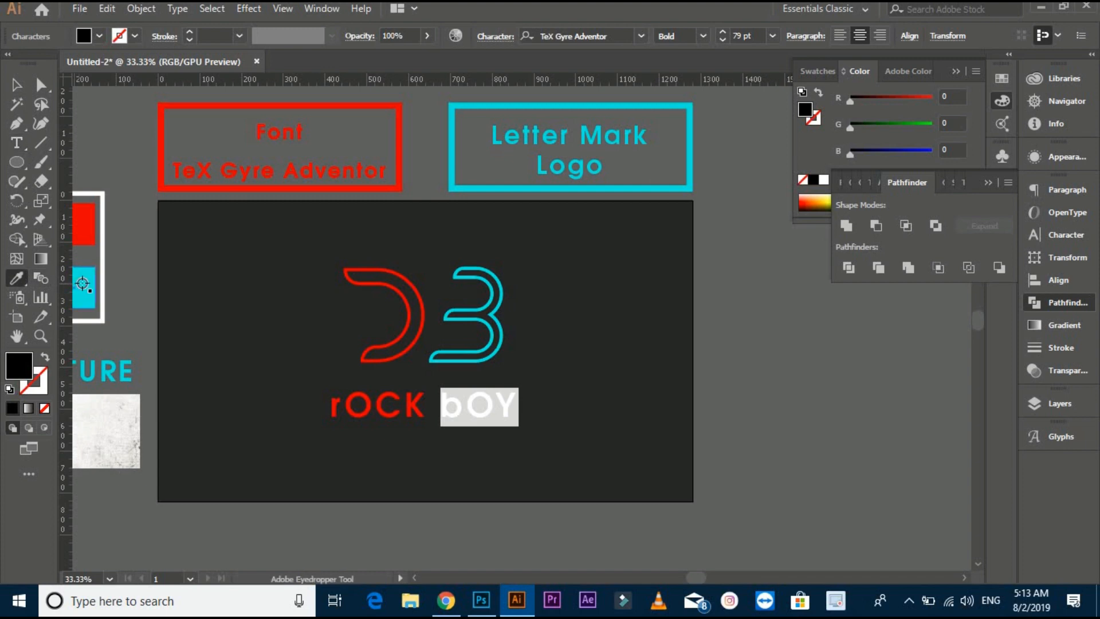
{"action": "left_click", "coordinate": [84, 283]}
{"action": "key", "text": "v"}
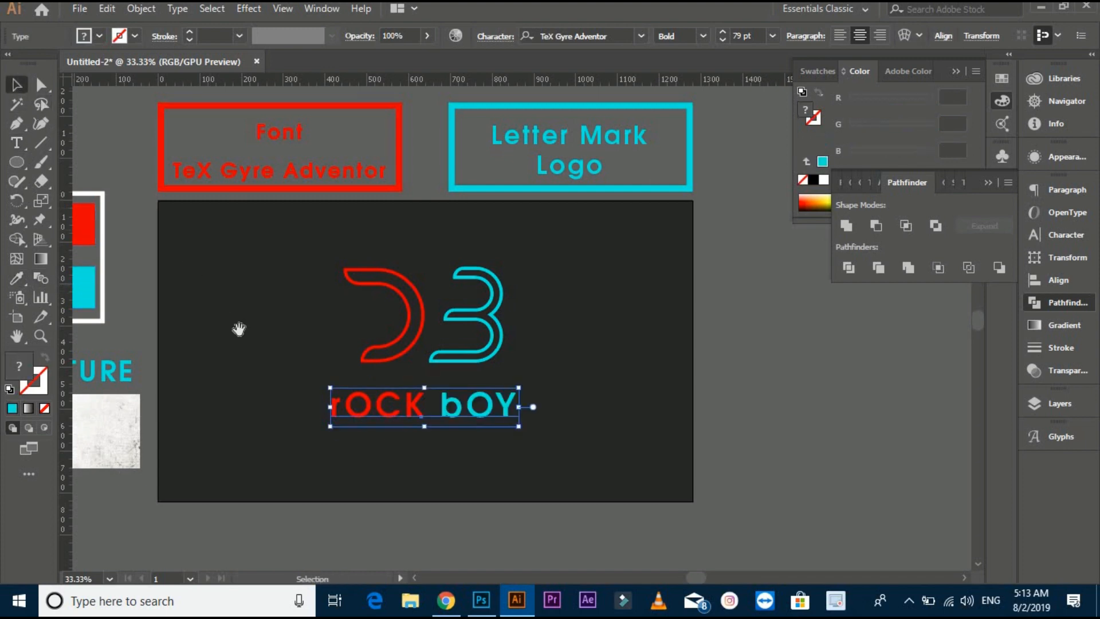
{"action": "left_click", "coordinate": [240, 329]}
Align the horizontal centres of the letter forms and the "rOCK bOY" text, and deselect them.
{"action": "left_click_drag", "start_coordinate": [240, 329], "coordinate": [225, 331]}
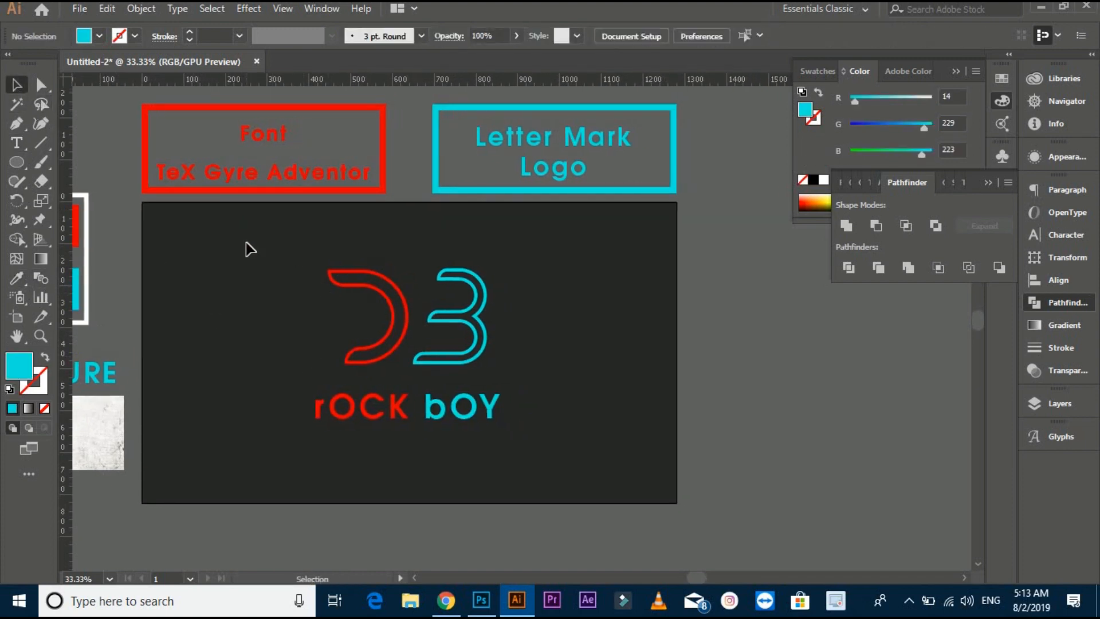
{"action": "left_click_drag", "start_coordinate": [246, 241], "coordinate": [368, 308]}
{"action": "left_click_drag", "start_coordinate": [543, 412], "coordinate": [516, 384]}
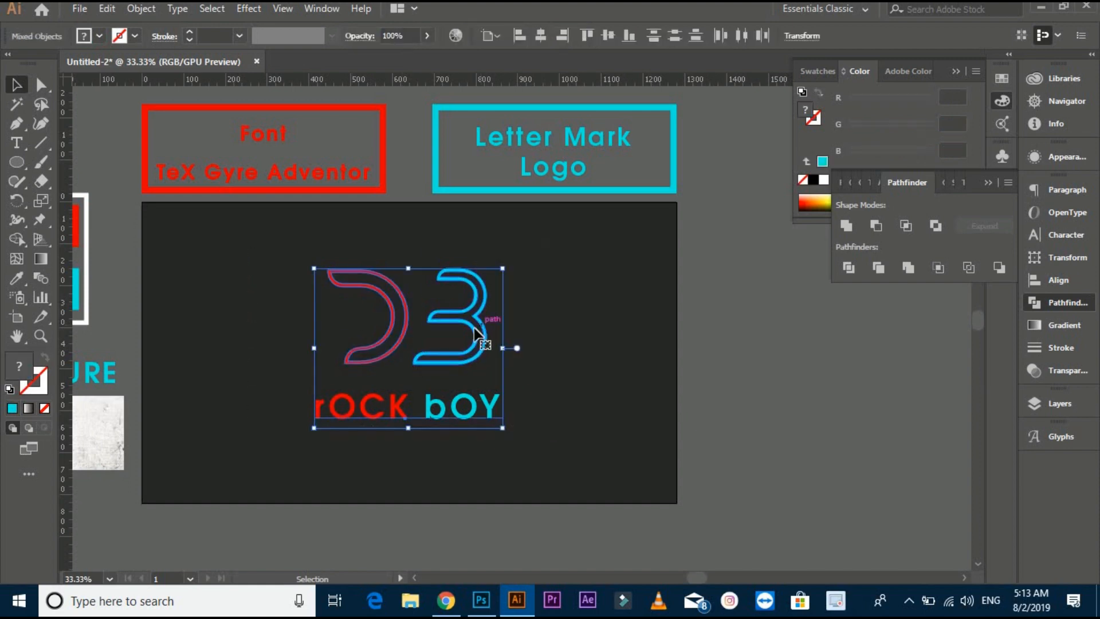
{"action": "left_click", "coordinate": [537, 40]}
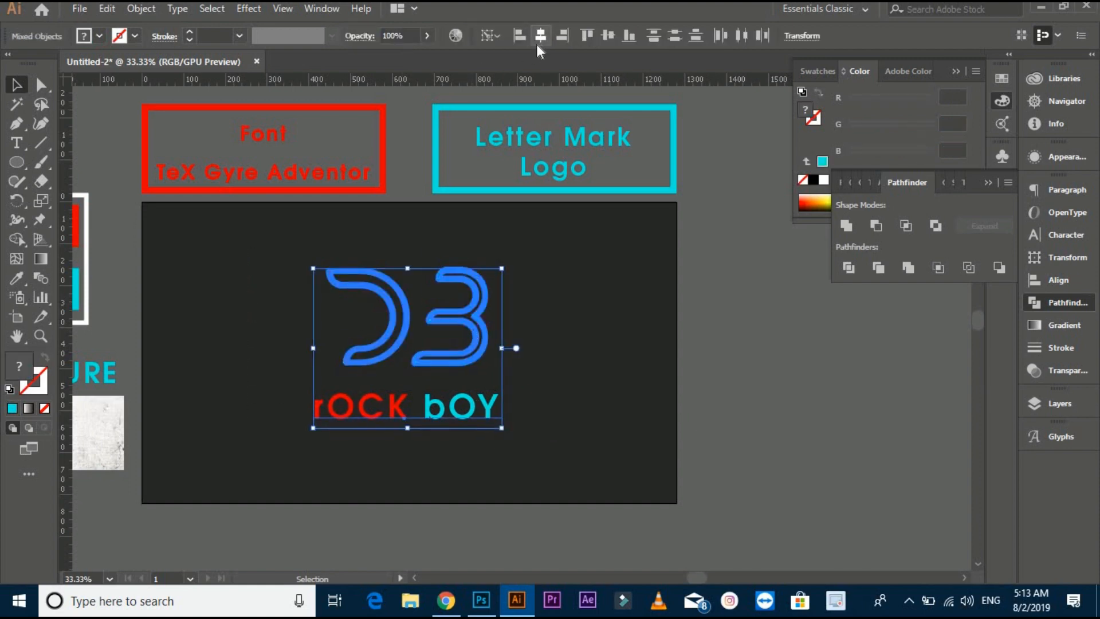
{"action": "left_click", "coordinate": [443, 424]}
Group the letter forms with the "rOCK bOY" text, move the whole logo about 8 px to the left, and deselect it.
{"action": "scroll", "coordinate": [443, 429], "scroll_direction": "up", "scroll_amount": 1}
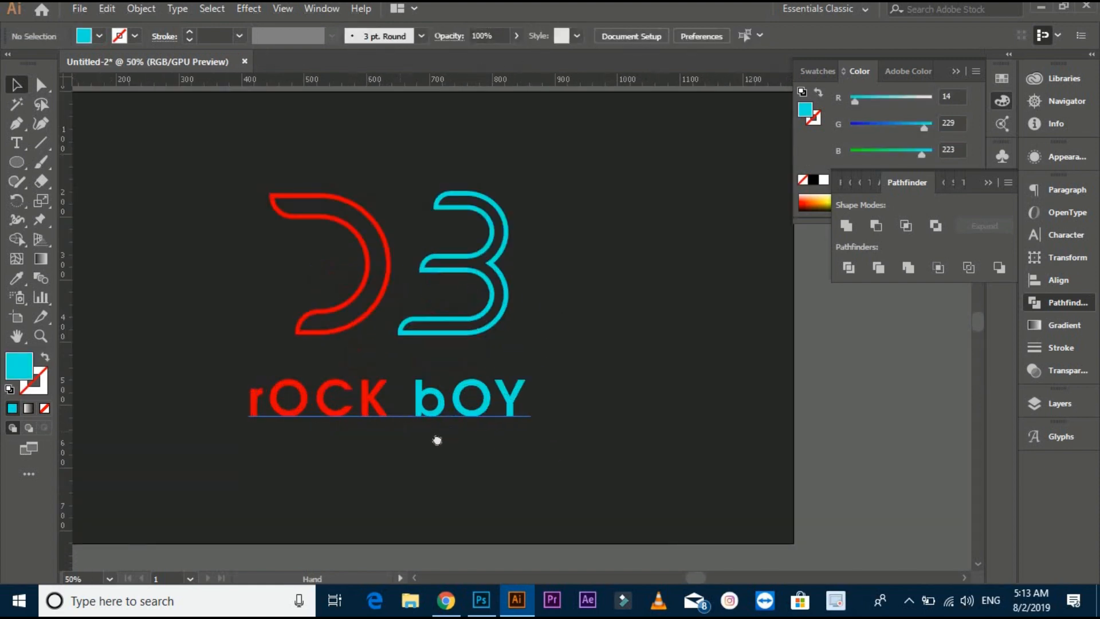
{"action": "left_click_drag", "start_coordinate": [437, 441], "coordinate": [481, 434]}
{"action": "scroll", "coordinate": [338, 384], "scroll_direction": "down", "scroll_amount": 1}
{"action": "left_click_drag", "start_coordinate": [324, 381], "coordinate": [344, 380]}
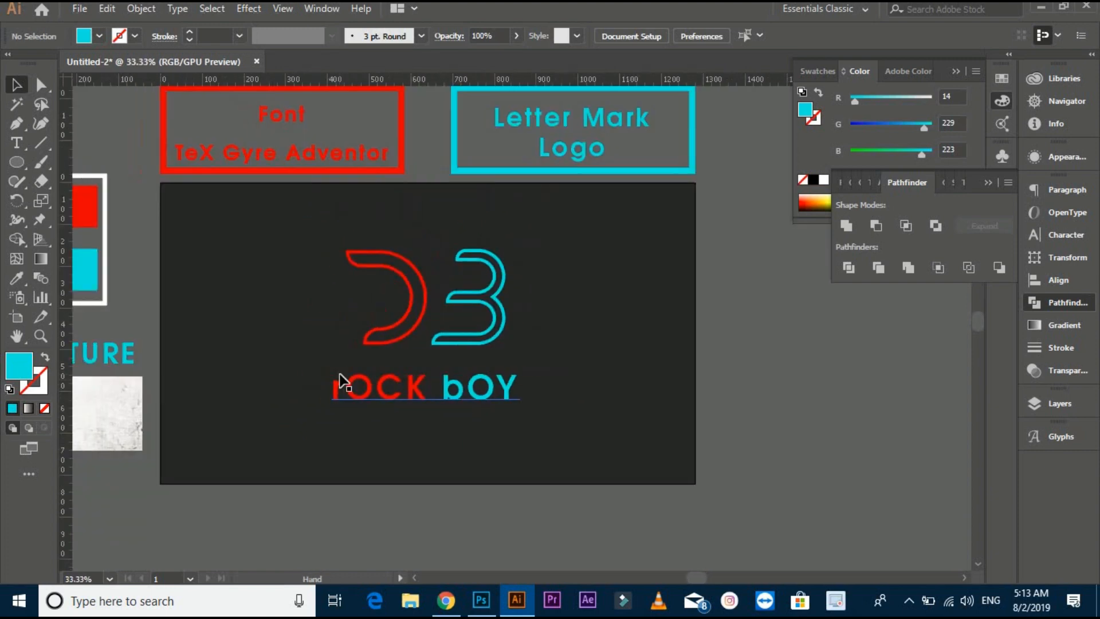
{"action": "left_click_drag", "start_coordinate": [282, 246], "coordinate": [540, 414]}
{"action": "left_click_drag", "start_coordinate": [561, 439], "coordinate": [559, 437]}
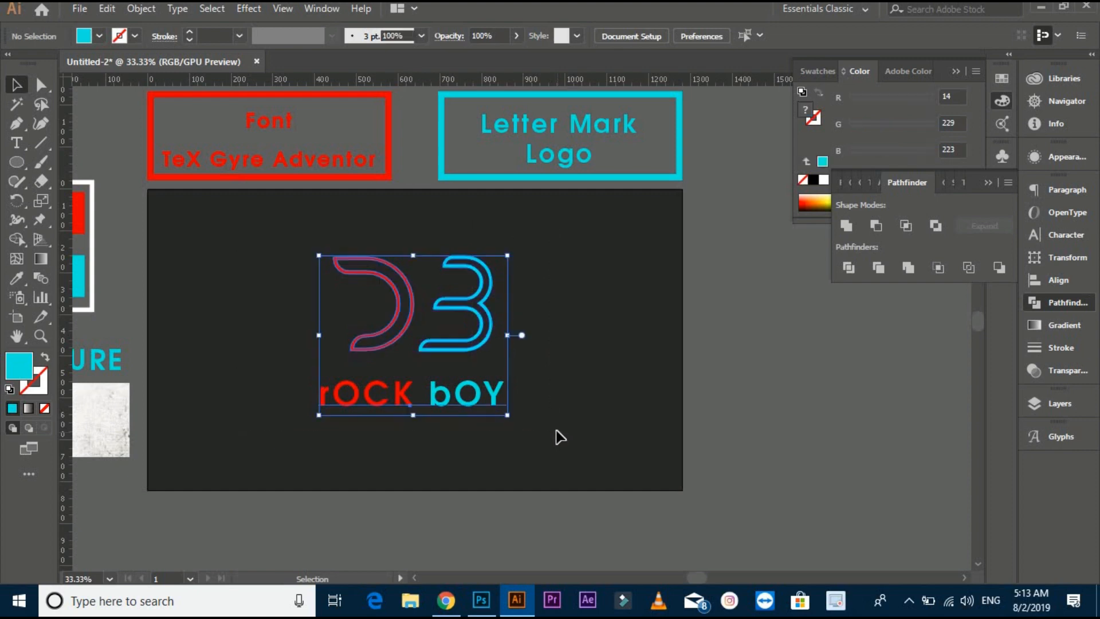
{"action": "key", "text": "a"}
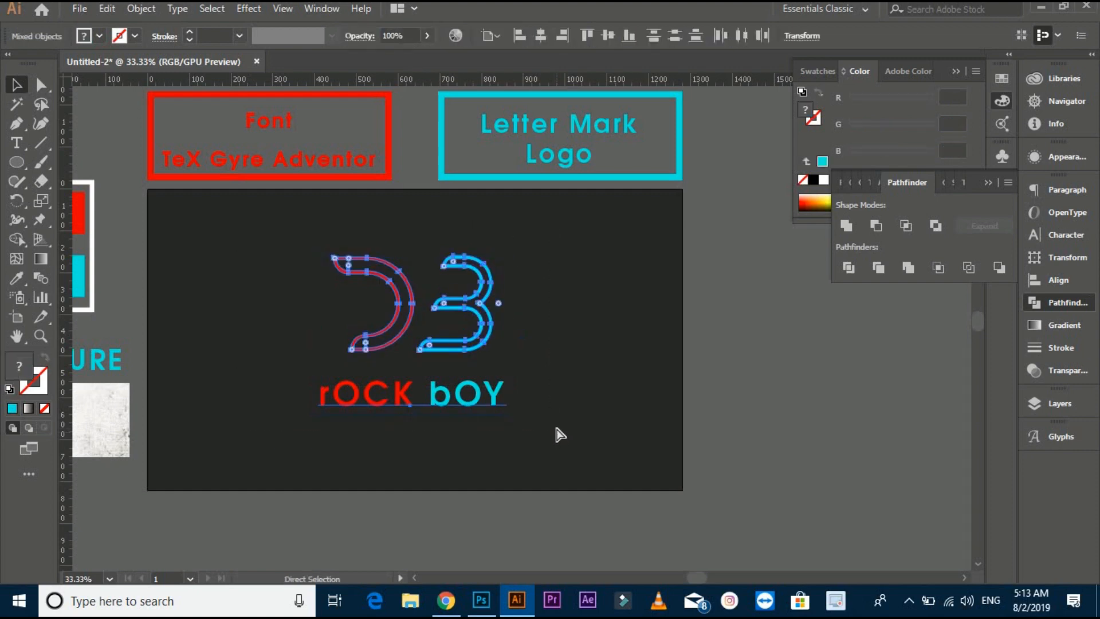
{"action": "key", "text": "v"}
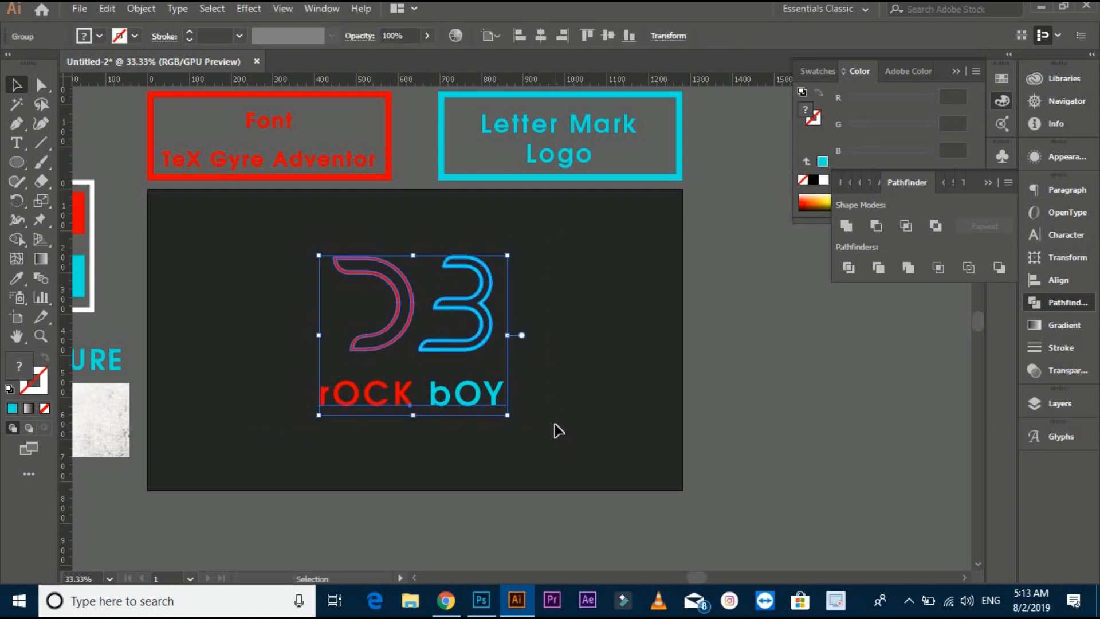
{"action": "left_click", "coordinate": [486, 411]}
{"action": "left_click_drag", "start_coordinate": [496, 395], "coordinate": [492, 394]}
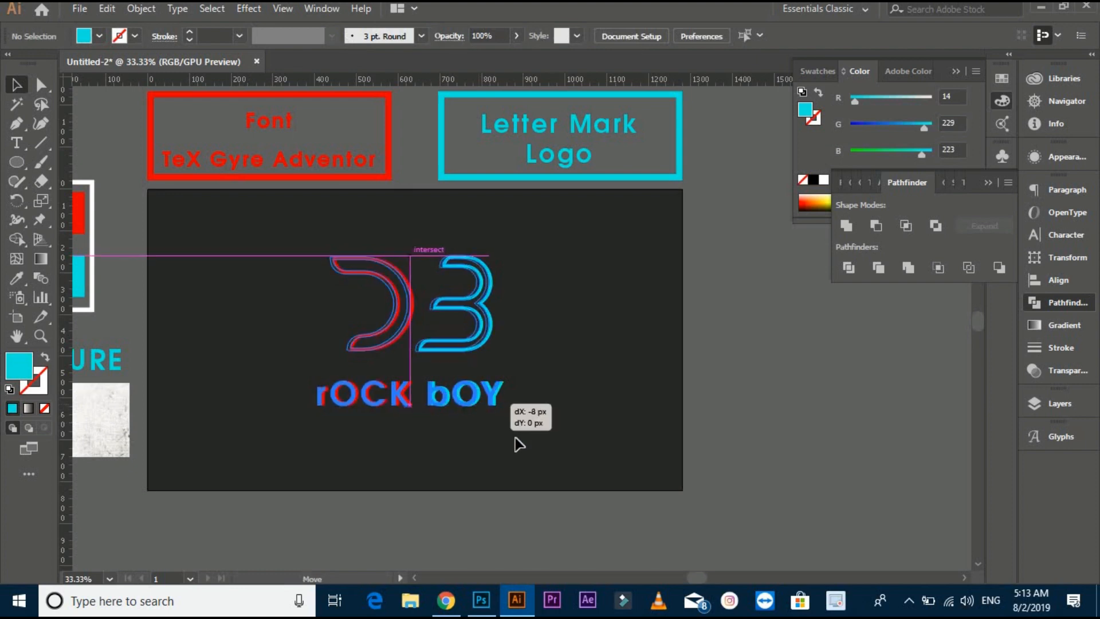
{"action": "left_click", "coordinate": [517, 439]}
{"action": "key", "text": "alt"}
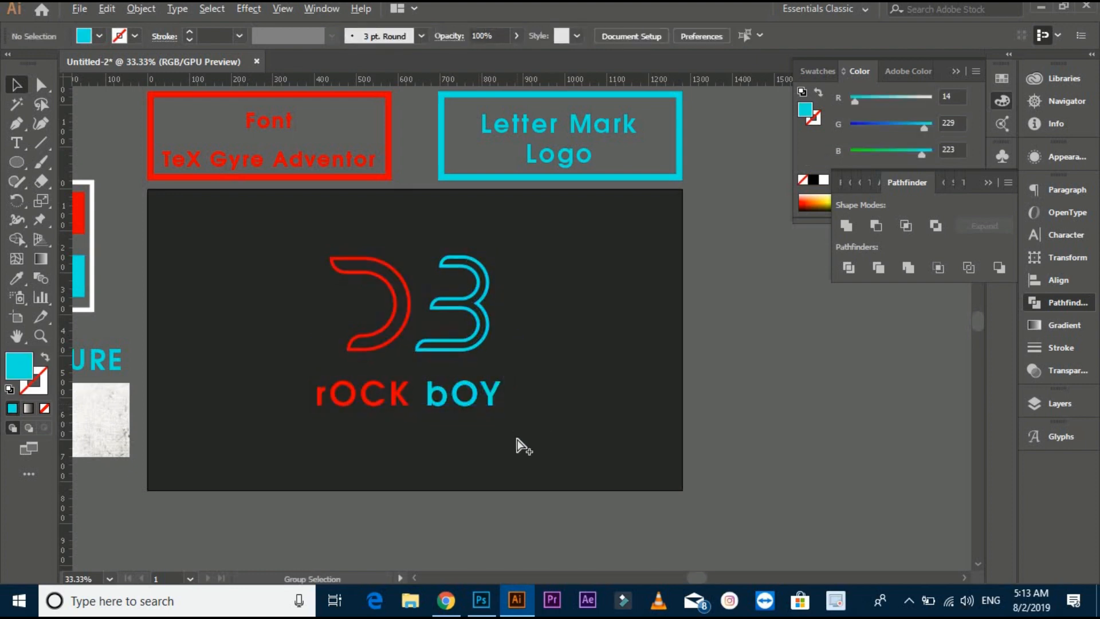
Centre the grouped logo horizontally and vertically with the dark background rectangle, and deselect everything.
{"action": "left_click", "coordinate": [518, 445], "text": "alt"}
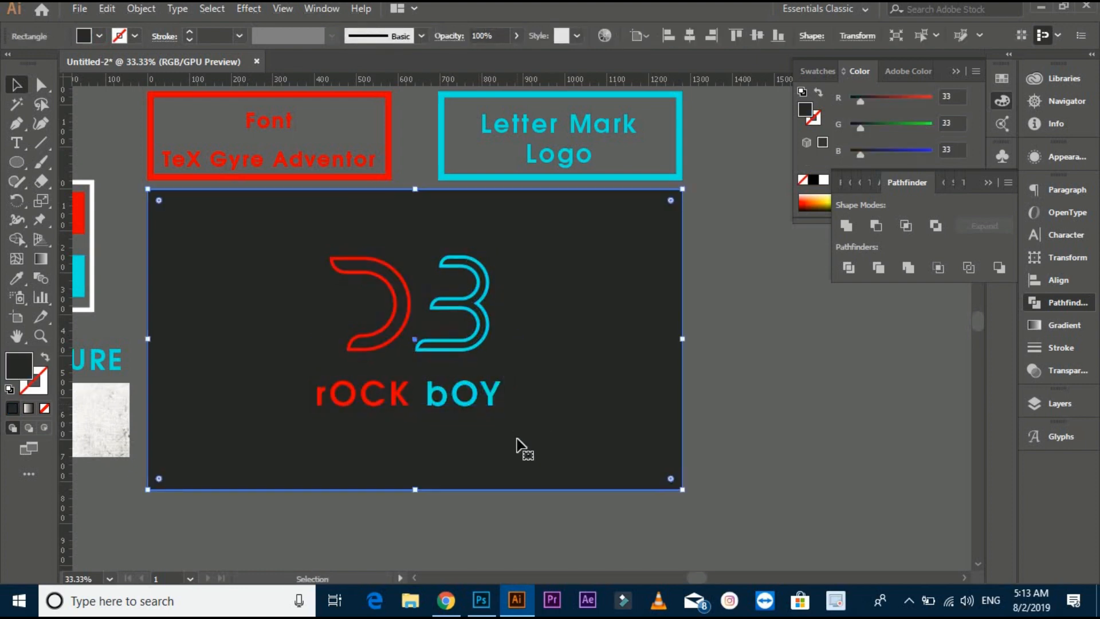
{"action": "left_click", "coordinate": [562, 373], "text": "alt"}
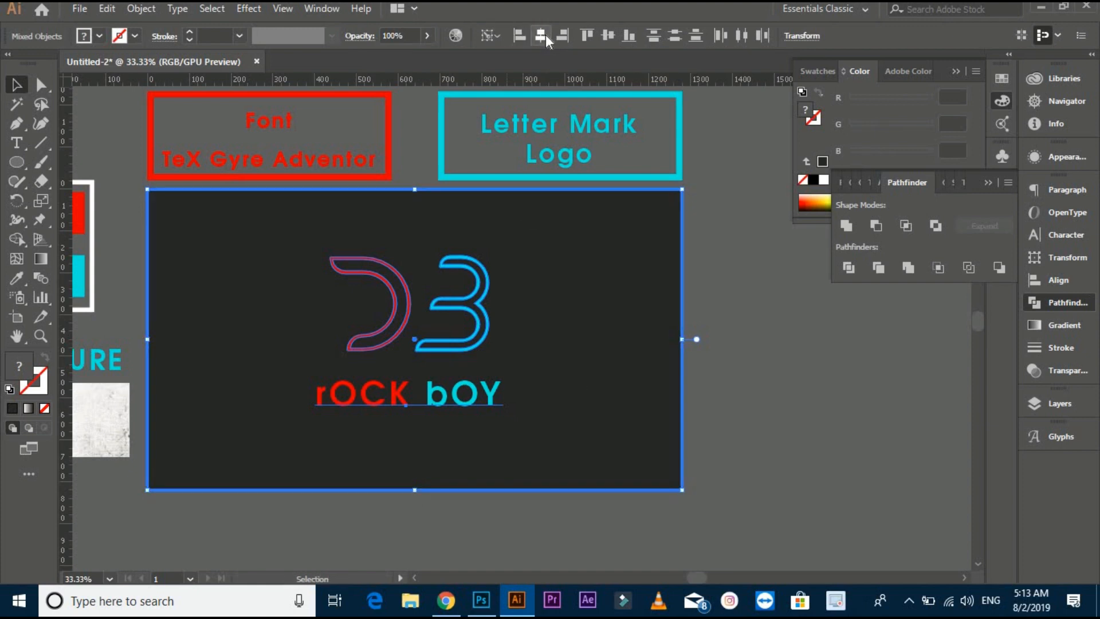
{"action": "left_click", "coordinate": [546, 34]}
{"action": "left_click", "coordinate": [610, 35]}
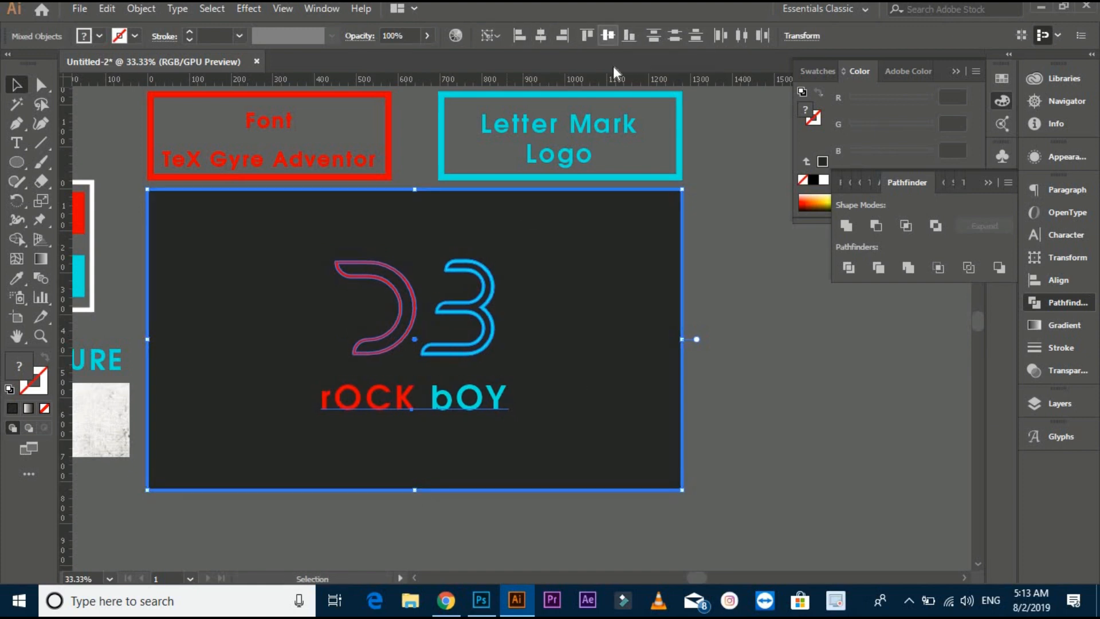
{"action": "left_click", "coordinate": [762, 252]}
Fit the grunge texture image exactly over the dark background rectangle, set its blending mode to Multiply, and deselect it.
{"action": "left_click_drag", "start_coordinate": [762, 298], "coordinate": [796, 259]}
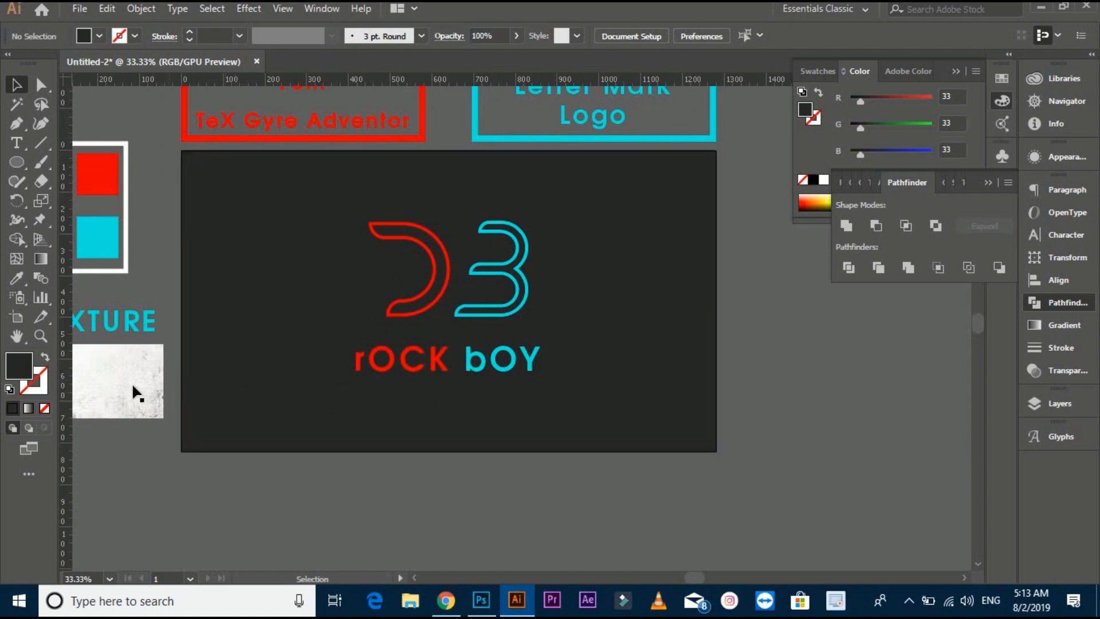
{"action": "left_click_drag", "start_coordinate": [135, 393], "coordinate": [716, 453]}
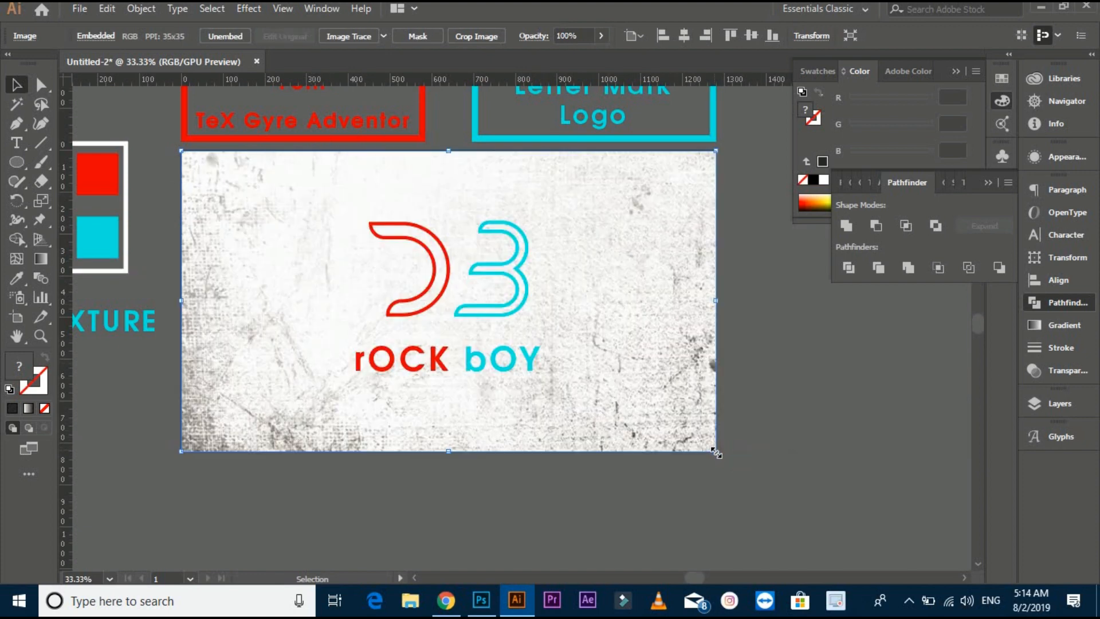
{"action": "left_click", "coordinate": [1053, 370]}
{"action": "left_click", "coordinate": [884, 210]}
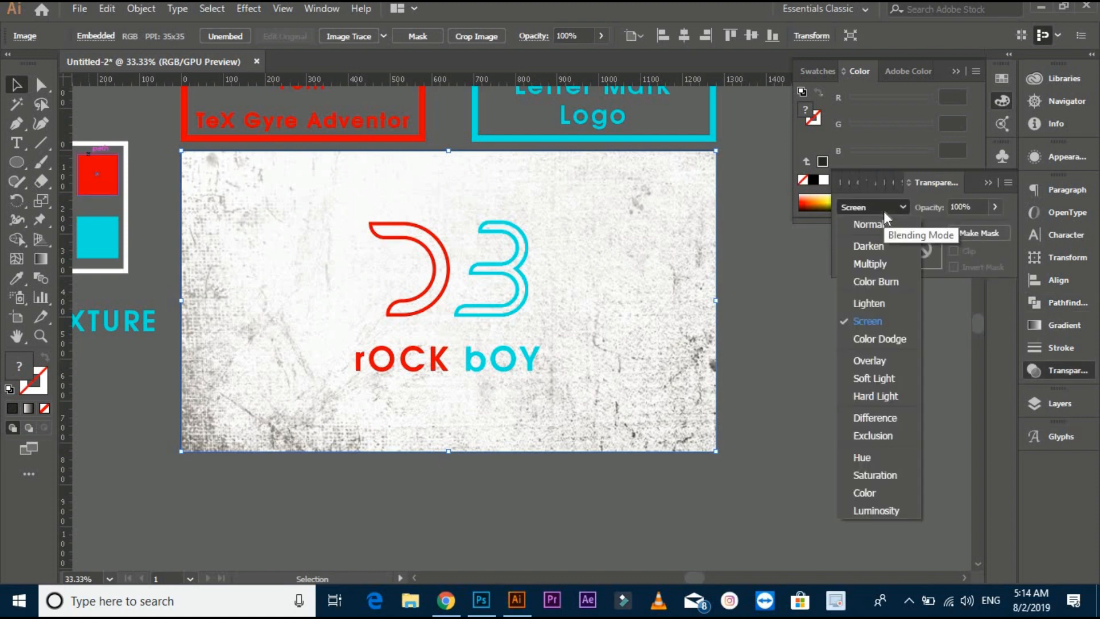
{"action": "left_click", "coordinate": [881, 263]}
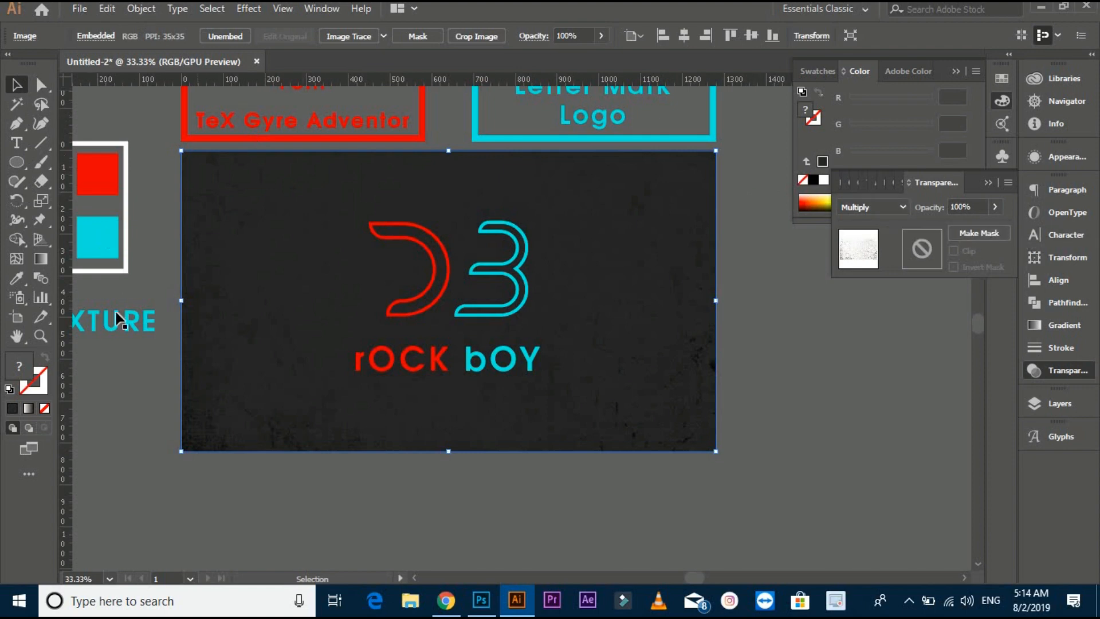
{"action": "left_click", "coordinate": [137, 375]}
{"action": "left_click_drag", "start_coordinate": [138, 375], "coordinate": [161, 386]}
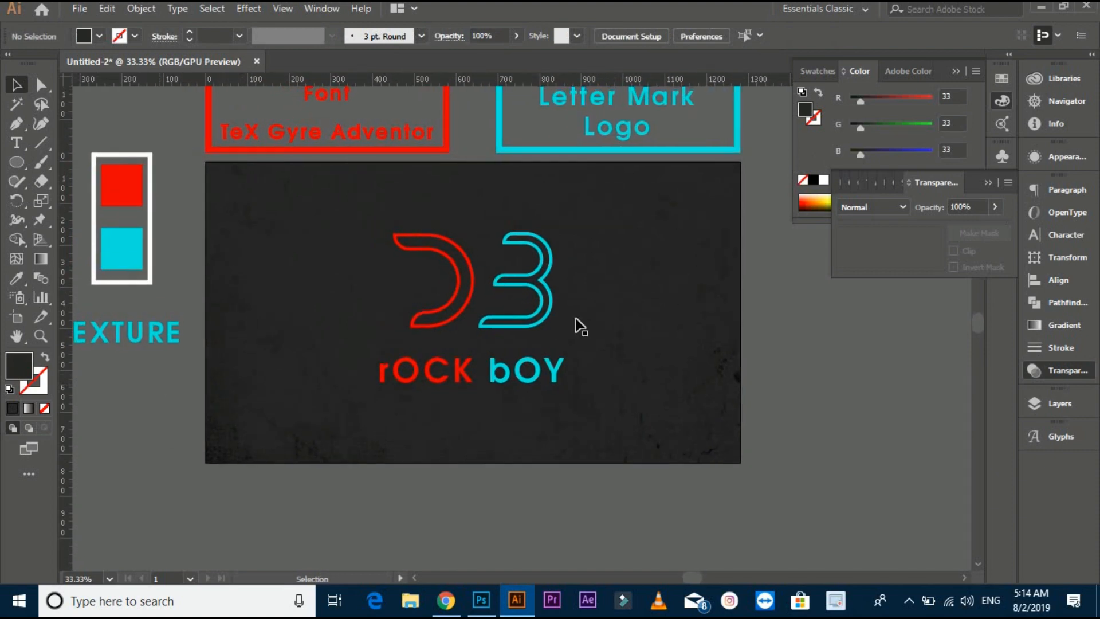